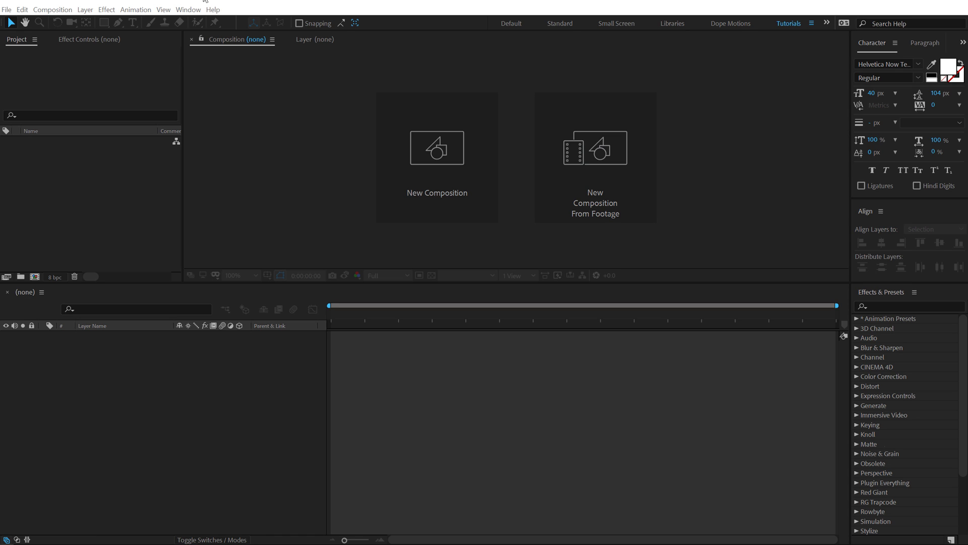
Create a 1920 x 1080 composition named Main with a frame rate of 30 fps
click(35, 276)
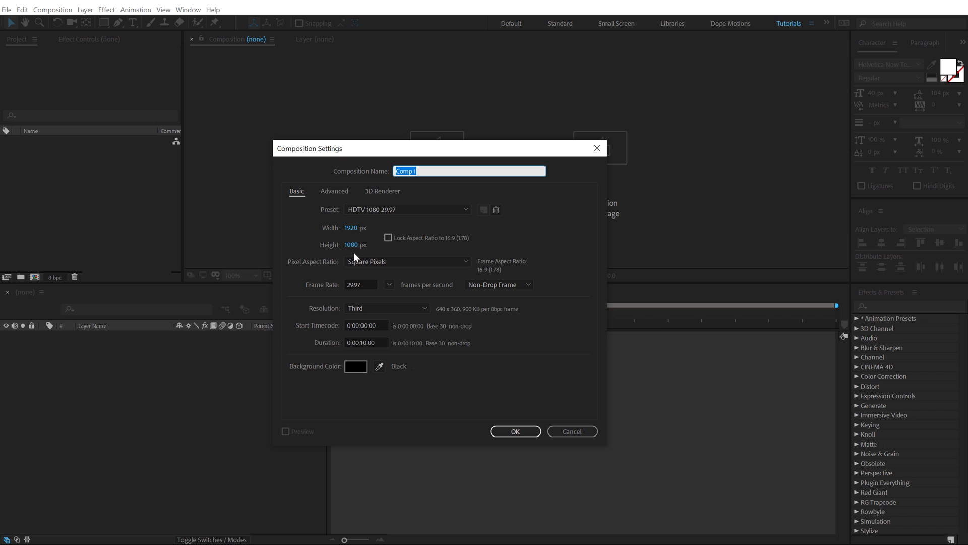
click(389, 285)
click(404, 383)
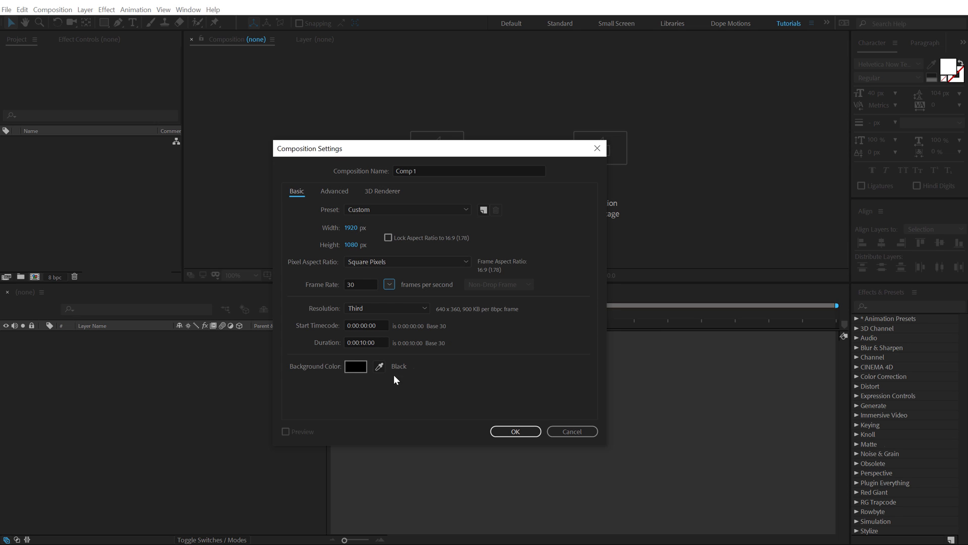
drag(432, 168, 332, 171)
text(Main)
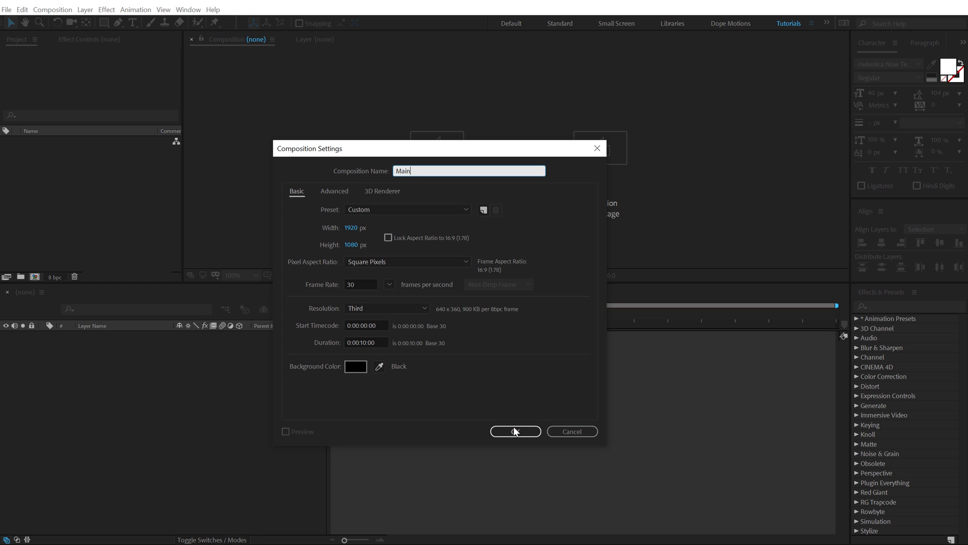
click(513, 430)
Set the composition preview resolution to Half
key(comma)
key(comma)
click(383, 276)
click(378, 356)
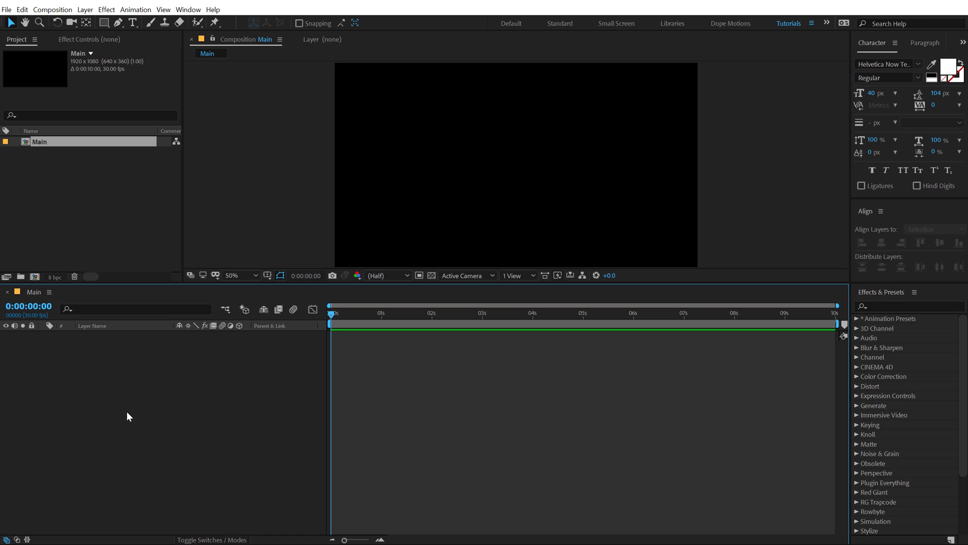
Add a black composition-sized solid layer named BG
key(ctrl+y)
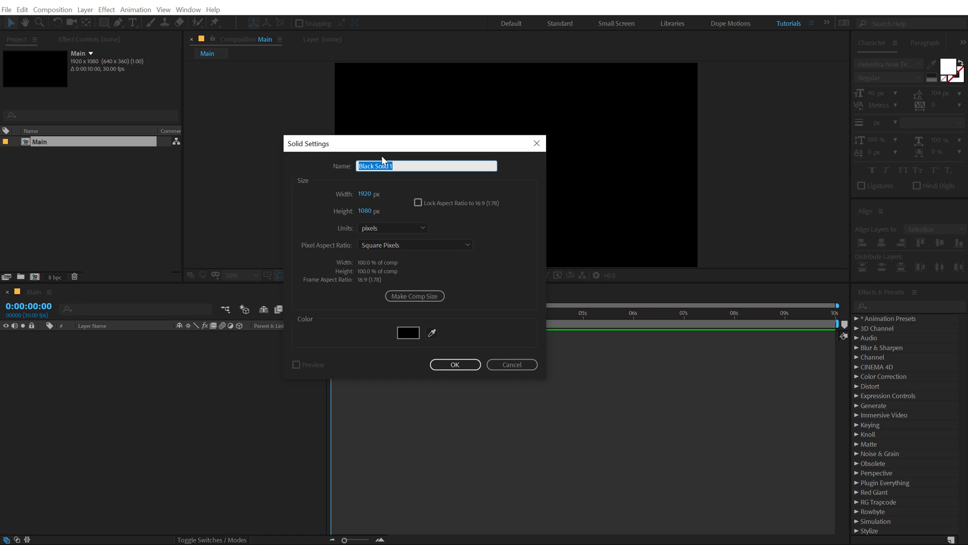
text(BG)
click(454, 363)
Apply the Gradient Ramp effect to the BG layer and set its shape to Radial Ramp
click(885, 306)
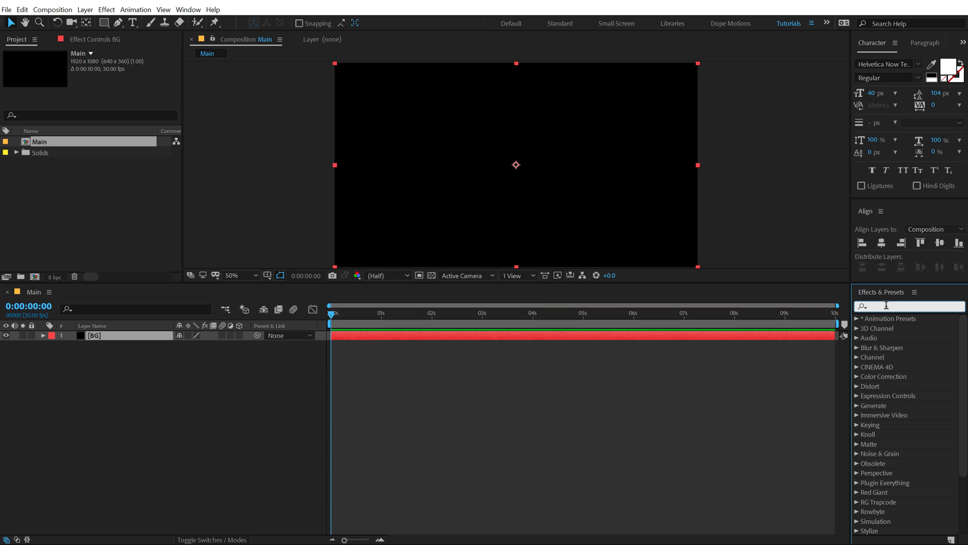
text(ramp)
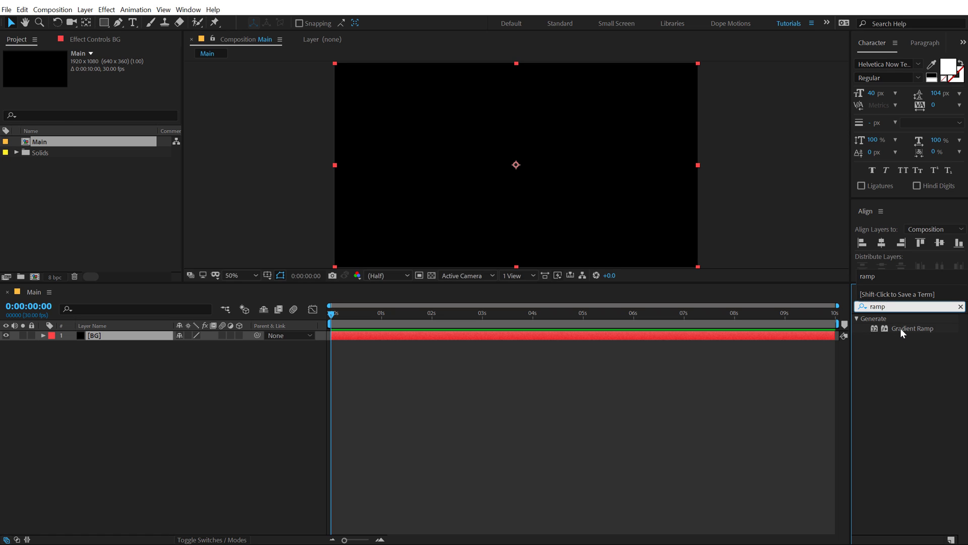
double_click(900, 328)
click(137, 115)
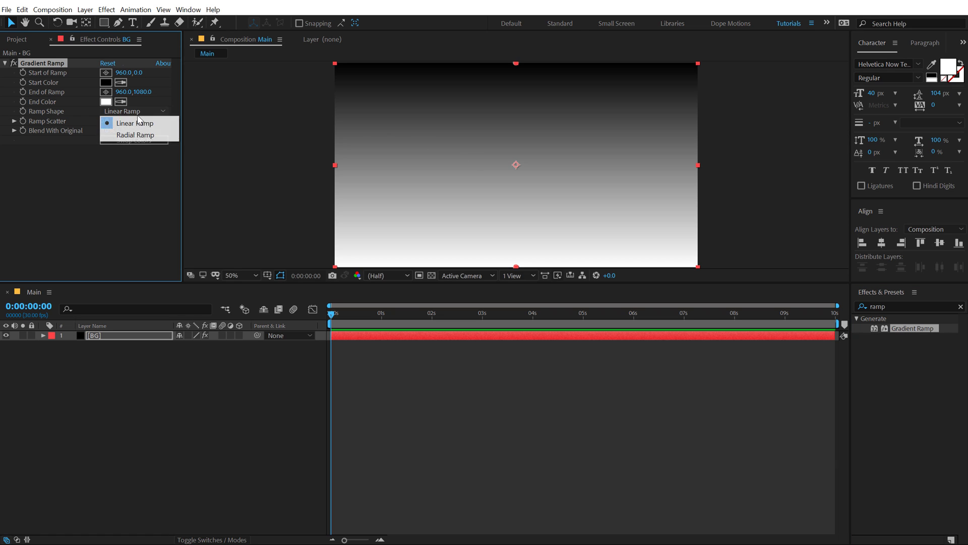
click(126, 135)
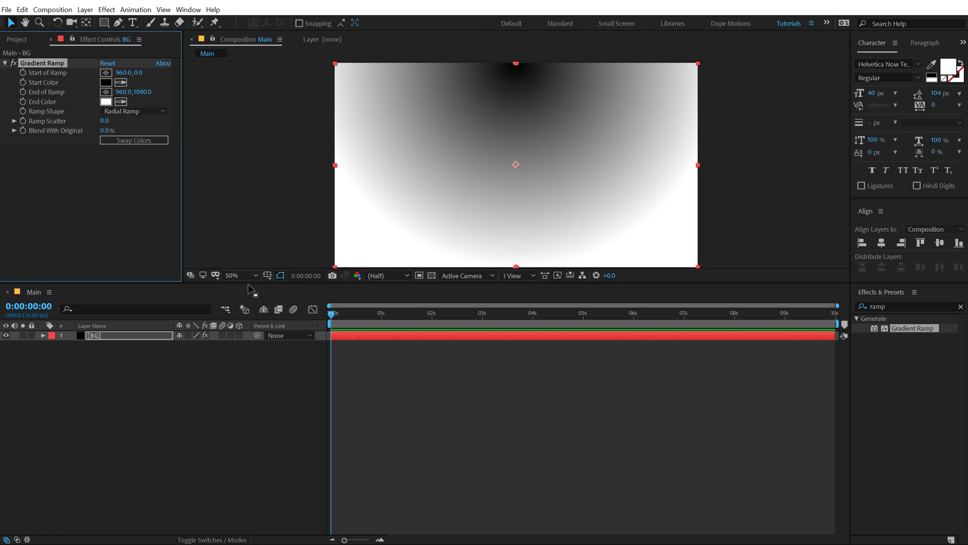
Move the ramp's start beyond the frame's upper-left corner, about -314, -96, and its end beyond the lower-right corner, about 1954, 1134
drag(250, 284, 256, 347)
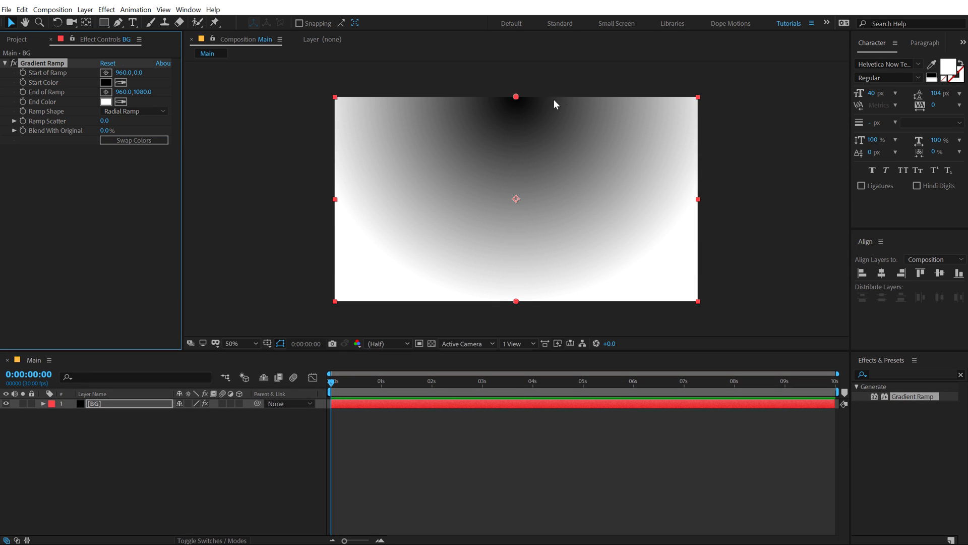
drag(516, 96, 275, 78)
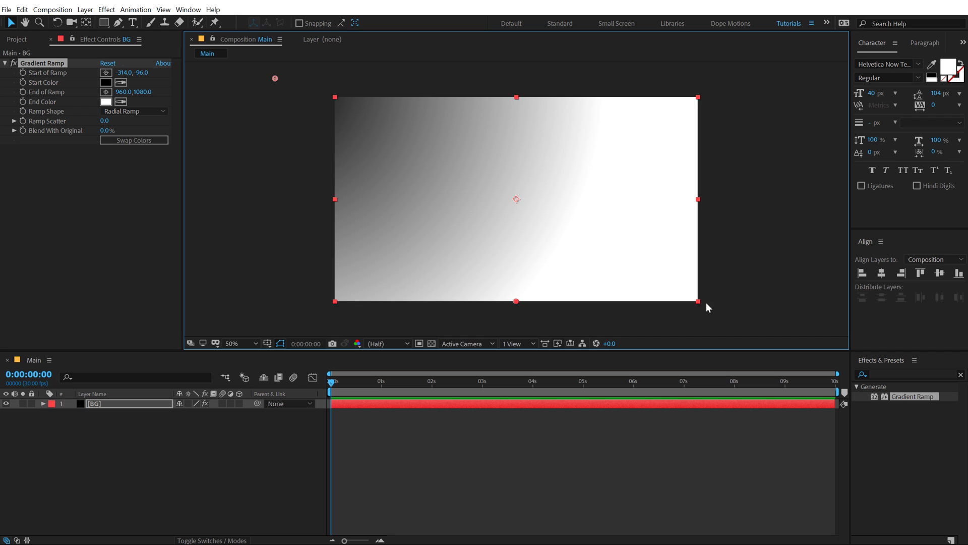
click(54, 61)
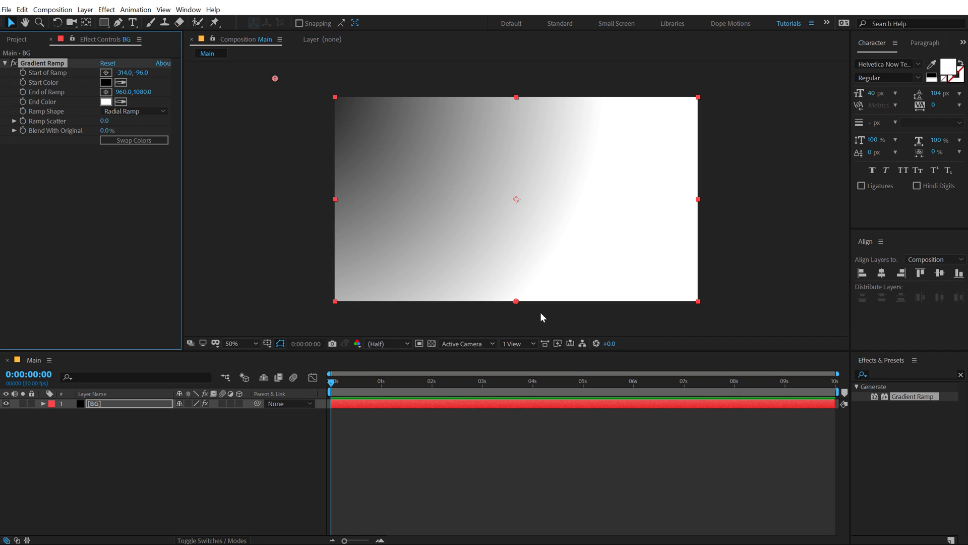
drag(522, 303, 704, 311)
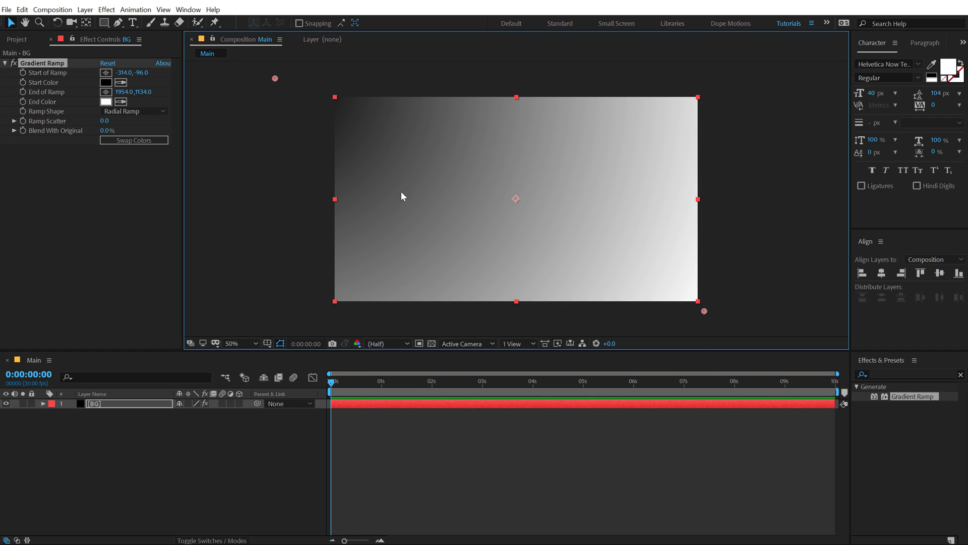
Set the Ramp Scatter of the gradient to 300 and check the background at full size
click(104, 122)
text(300)
click(72, 172)
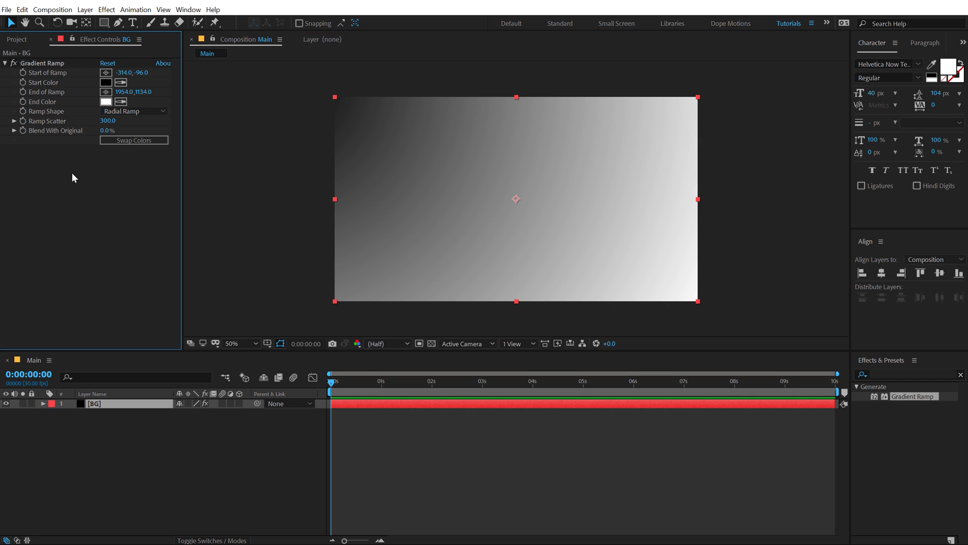
key(period)
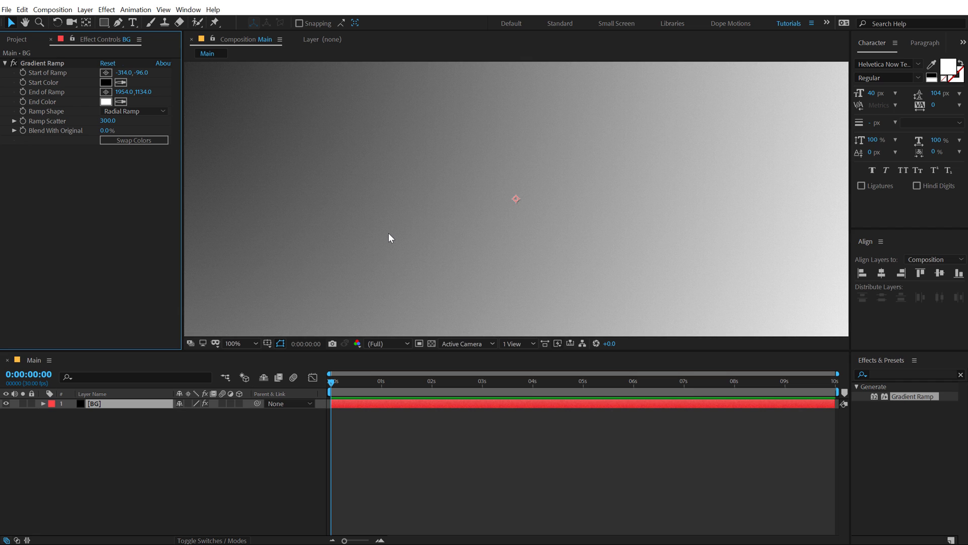
key(comma)
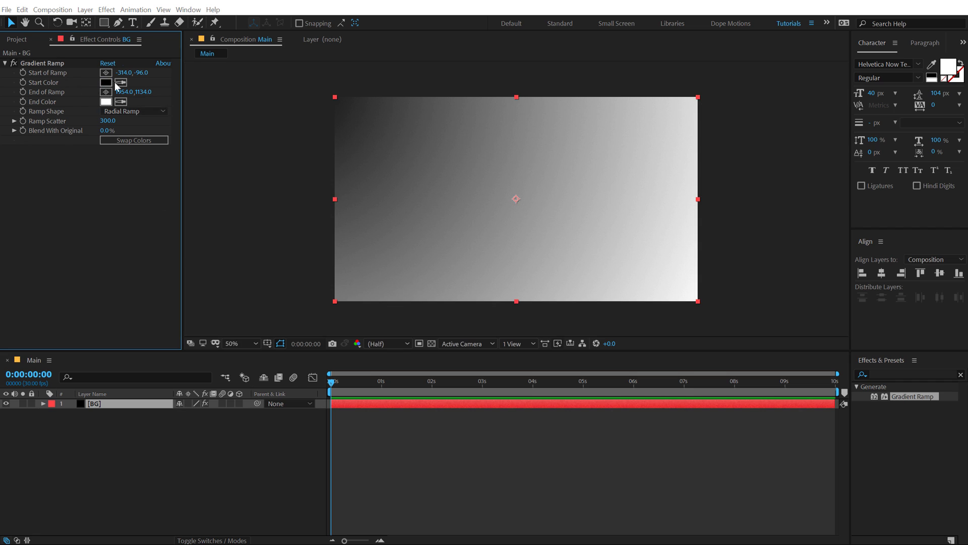
Set the gradient's Start Color to a medium purple, 633484
click(106, 82)
drag(301, 135, 303, 142)
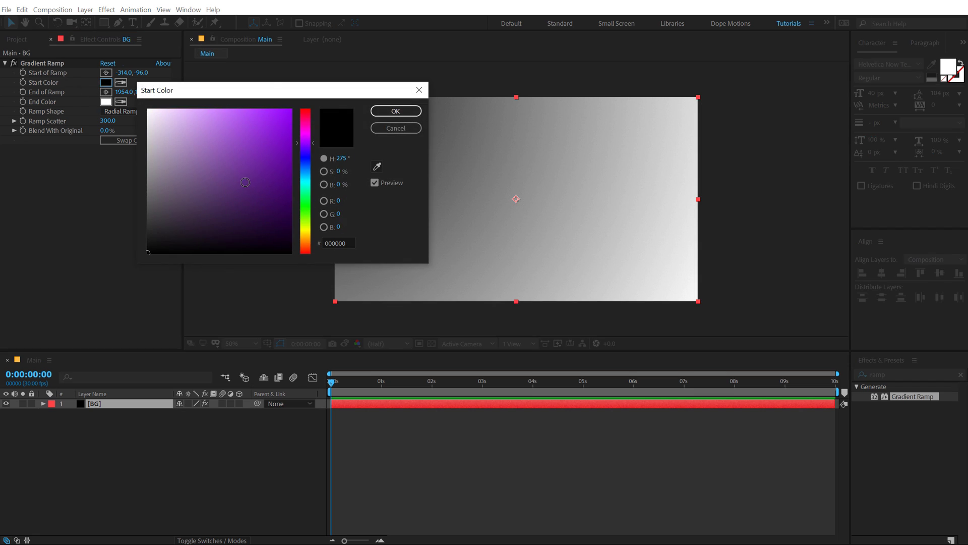
click(235, 178)
click(396, 111)
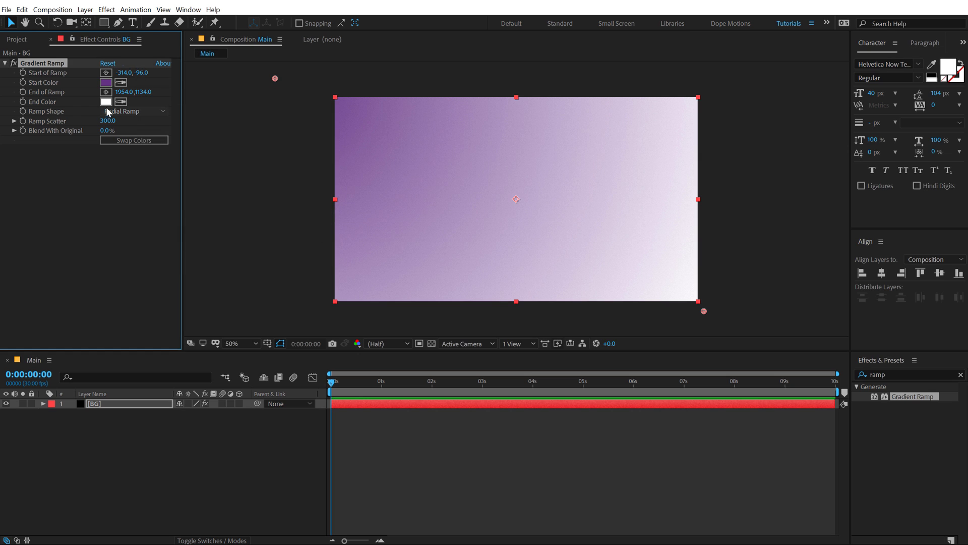
Set the gradient's End Color to a dark purple
click(105, 102)
click(309, 146)
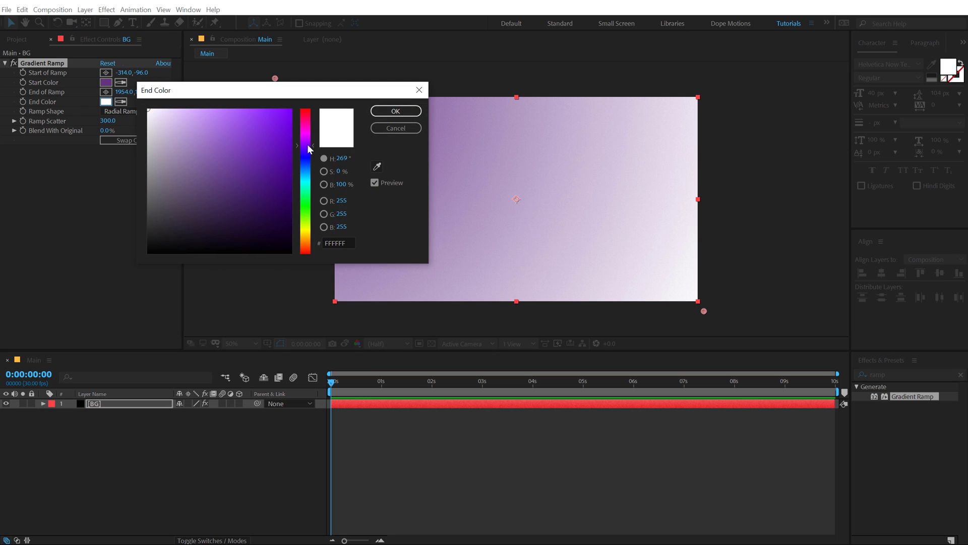
click(236, 218)
drag(236, 218, 240, 220)
click(396, 111)
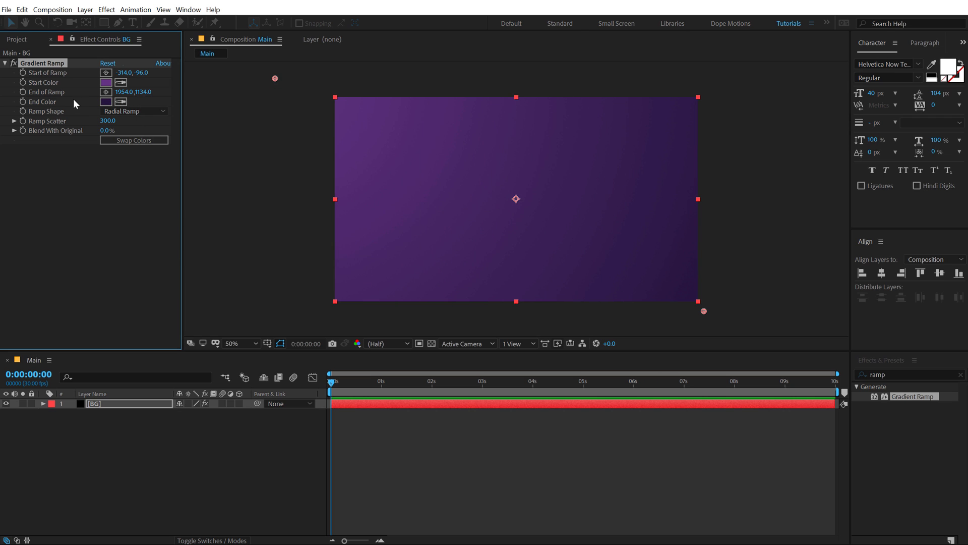
Shift the gradient's Start Color to a slightly bluer, darker purple, 513382
click(106, 82)
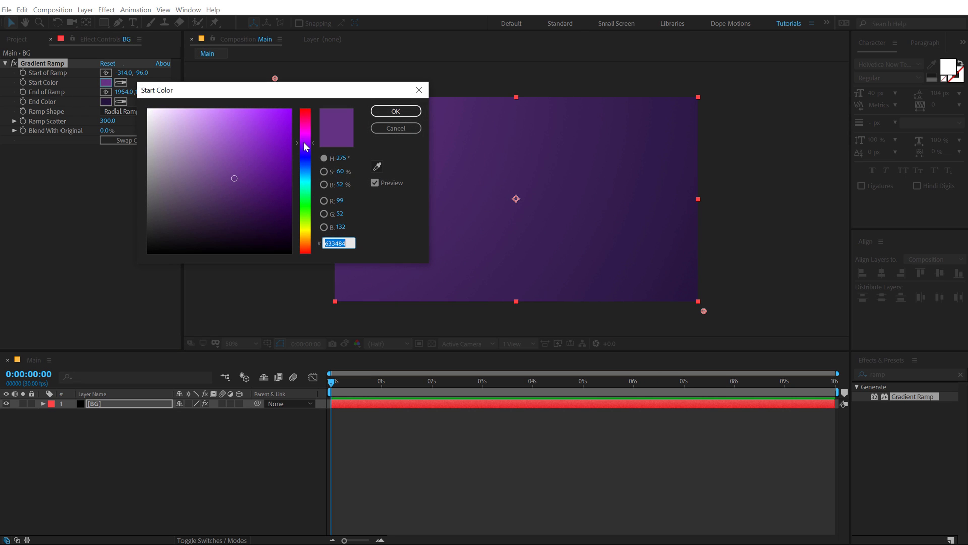
drag(304, 143, 304, 148)
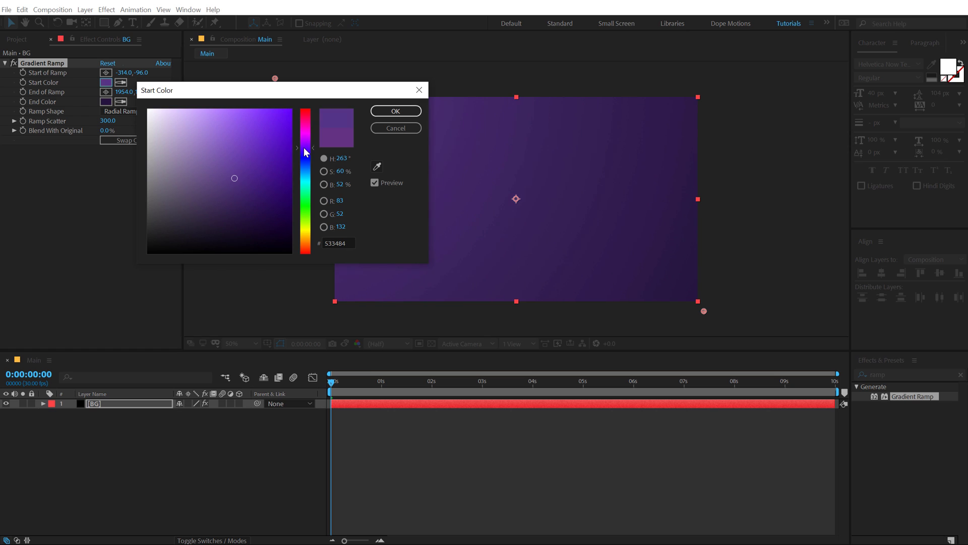
click(397, 112)
click(111, 82)
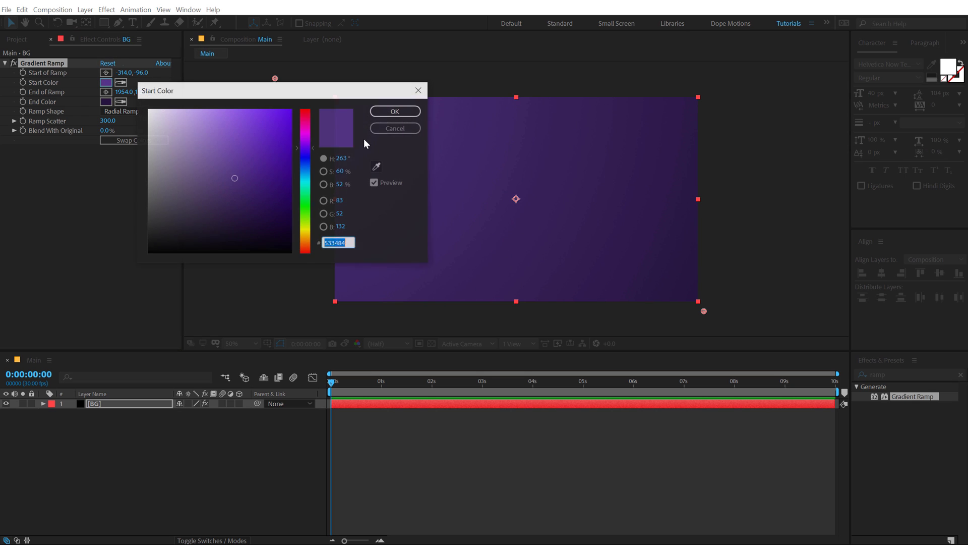
drag(236, 178, 234, 181)
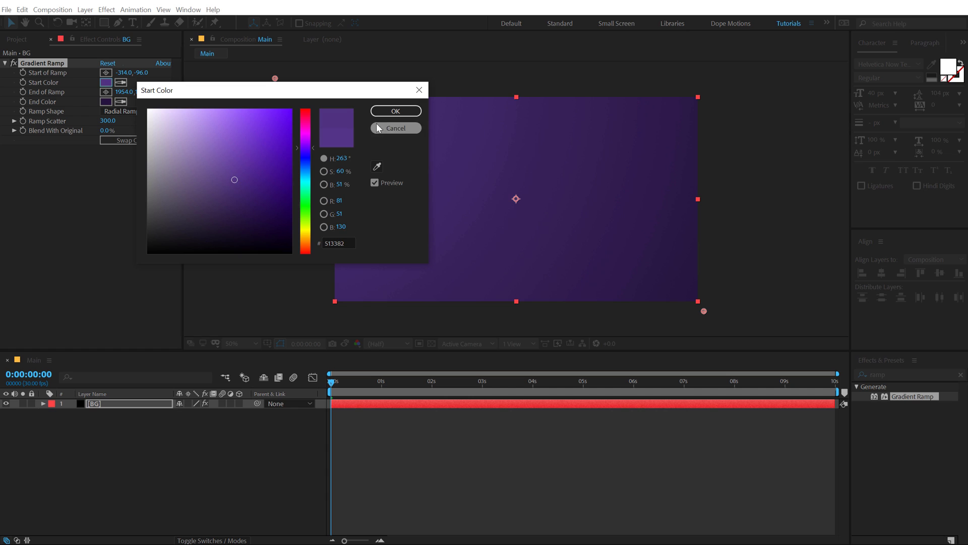
click(396, 111)
Darken the gradient's End Color to 201336 and deselect the BG layer
click(107, 102)
drag(240, 218, 242, 222)
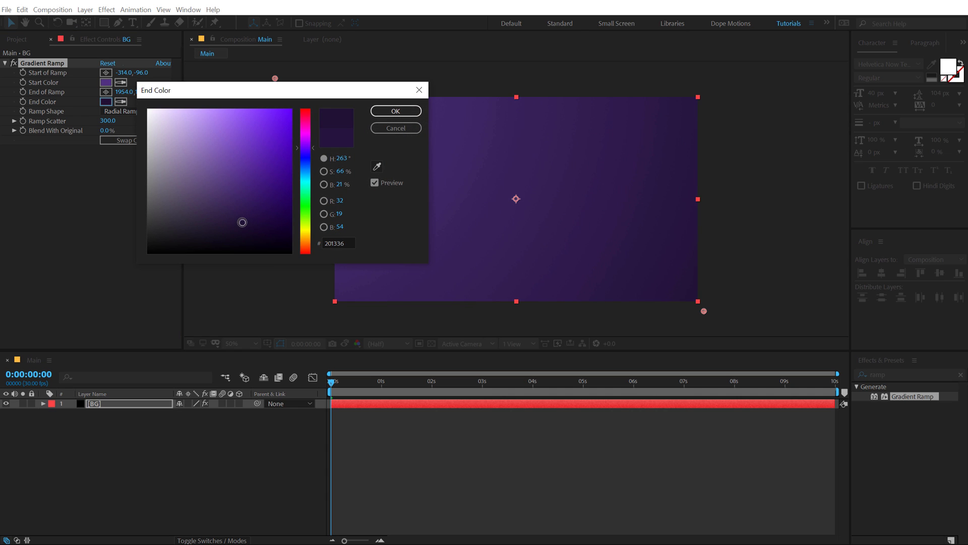
click(395, 111)
click(176, 438)
key(slash)
key(comma)
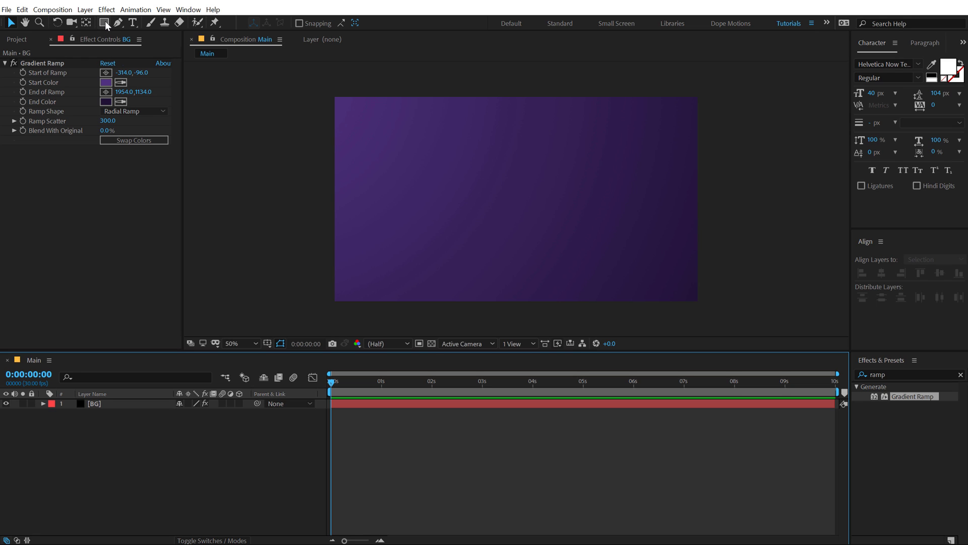
Choose the Polygon tool with no fill and a white 2 px stroke, keeping all layers deselected
drag(104, 21, 146, 57)
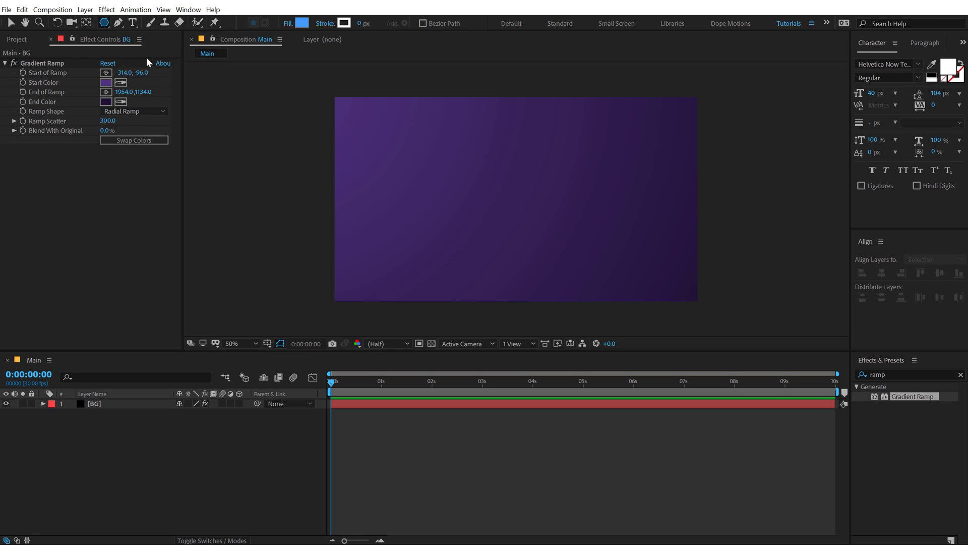
click(287, 23)
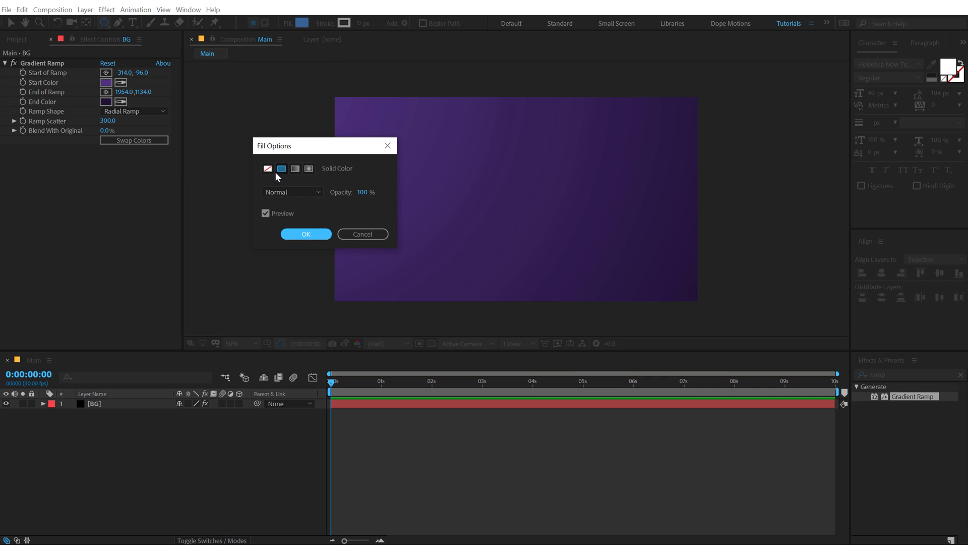
click(270, 169)
click(311, 233)
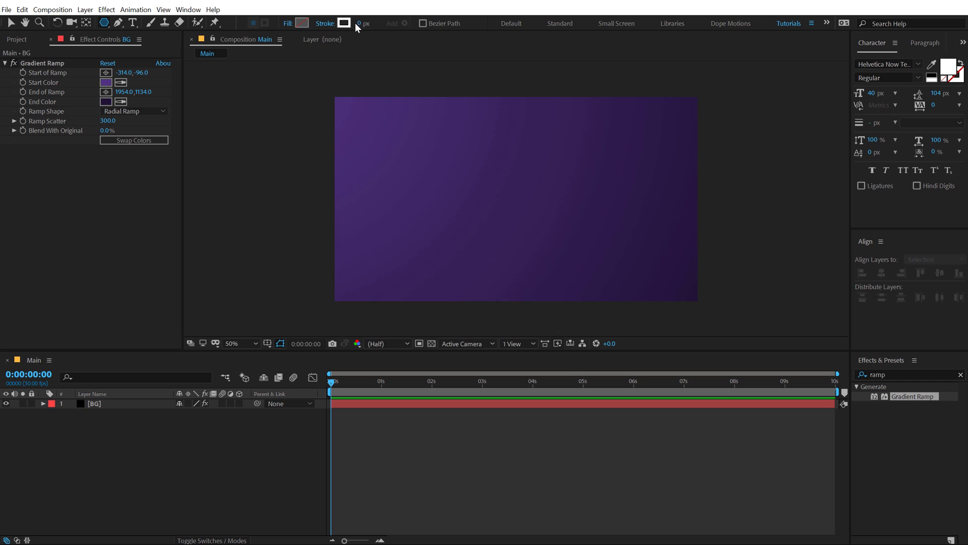
text(2)
click(302, 68)
click(99, 416)
Draw a polygon with an outer radius of about 193 near the frame's middle and center it horizontally and vertically in the composition
drag(509, 201, 542, 228)
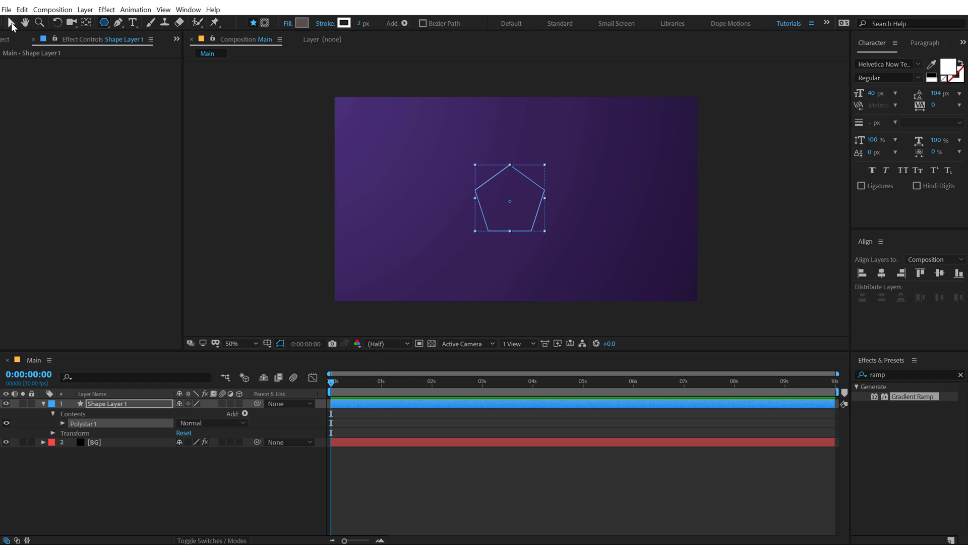
click(10, 23)
click(882, 273)
click(941, 274)
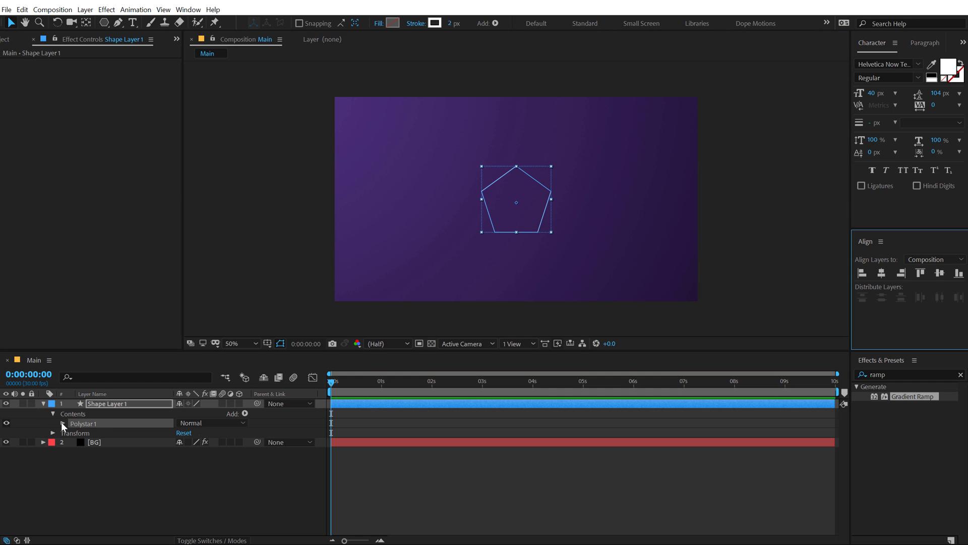
Set the polygon path's Points to 6 to turn the shape into a hexagon
click(62, 423)
drag(99, 351, 118, 296)
click(73, 378)
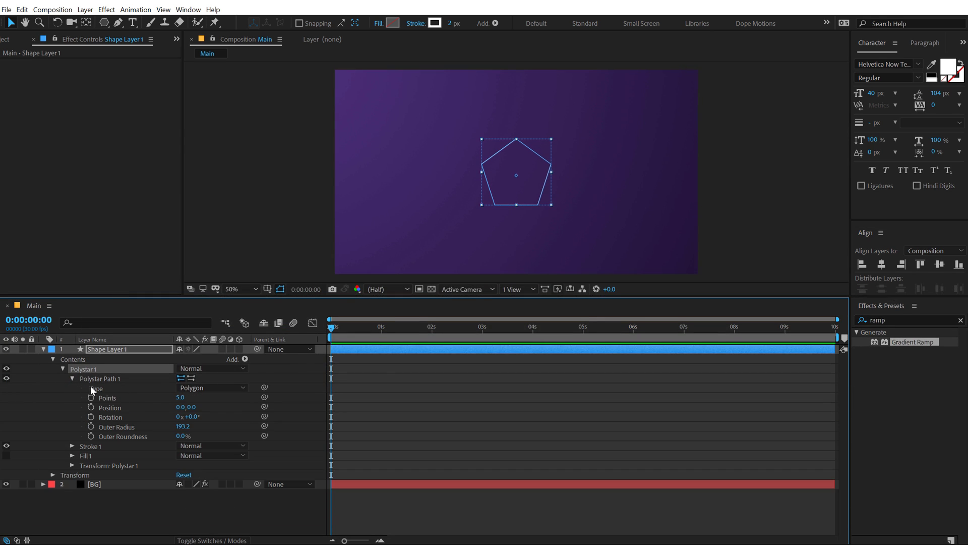
click(180, 398)
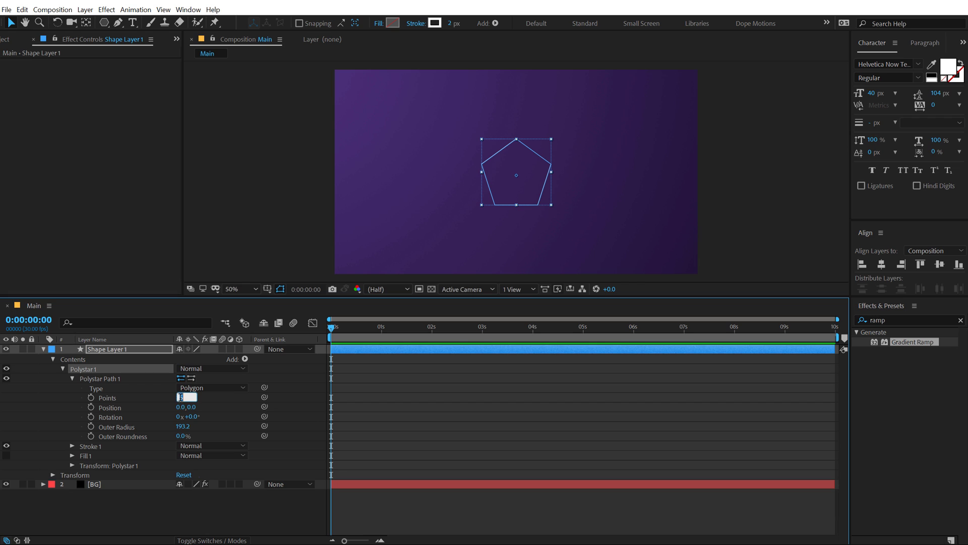
text(6)
click(208, 407)
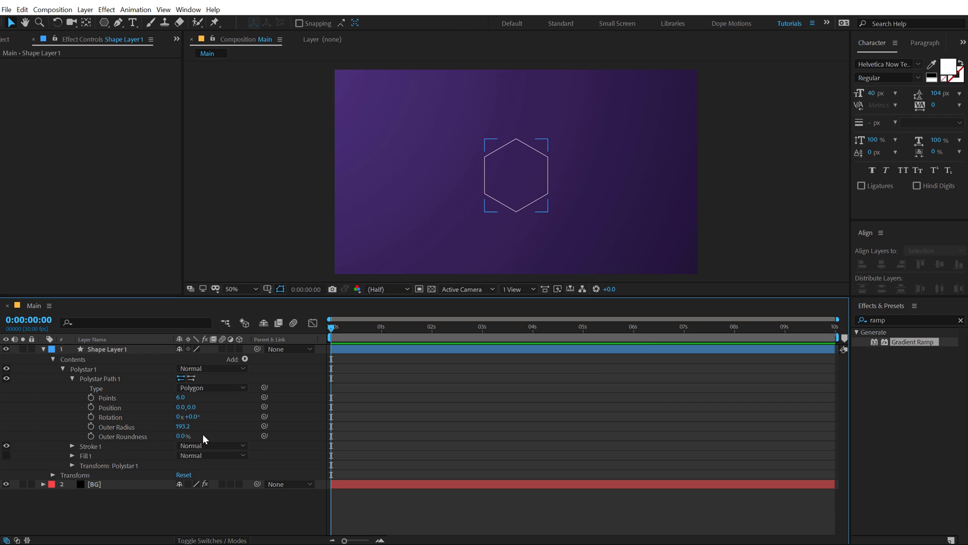
Set the hexagon's Outer Radius to 100 and inspect it at full size
click(182, 426)
text(100)
click(219, 426)
key(slash)
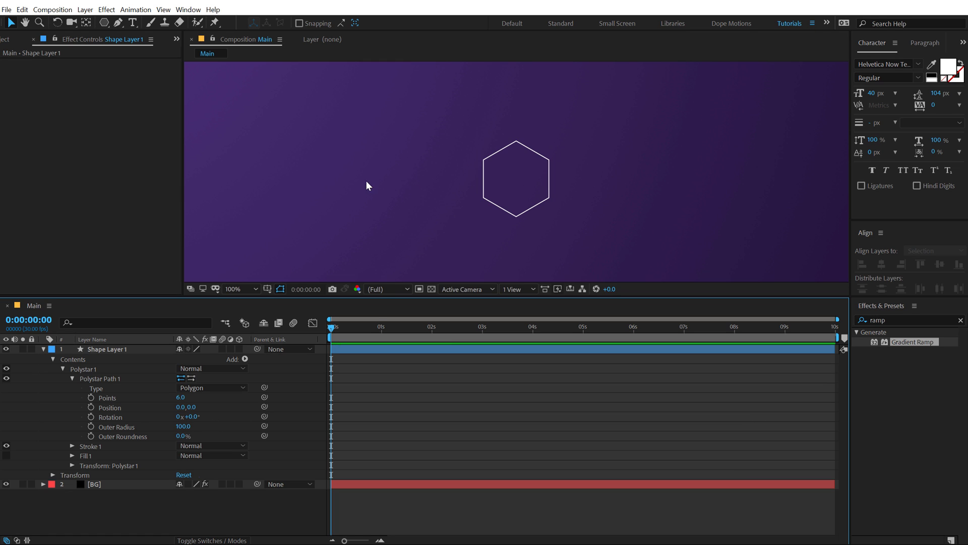
Duplicate the Polystar 1 group in Shape Layer 1 and place the copy below the original
key(ctrl+z)
key(ctrl+shift+z)
click(92, 370)
click(63, 369)
click(92, 369)
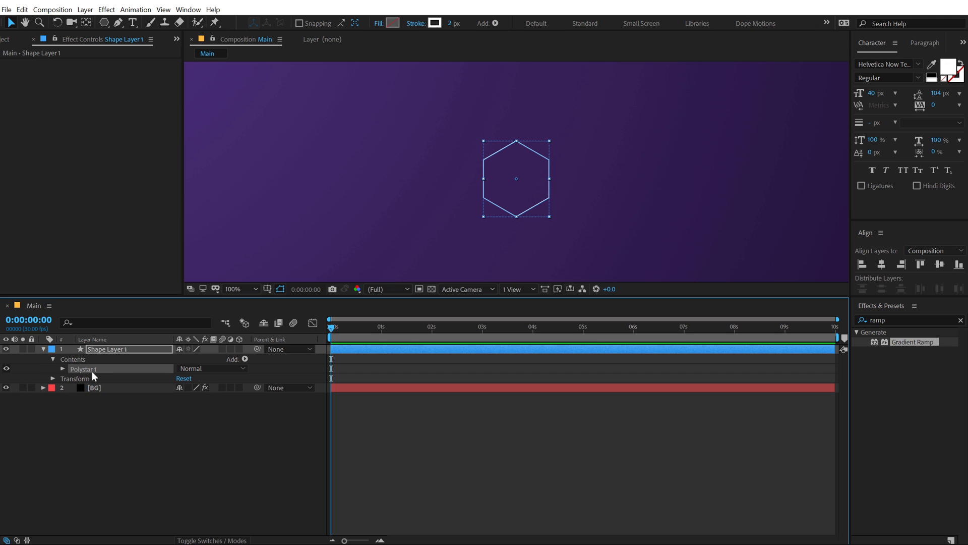
key(ctrl+d)
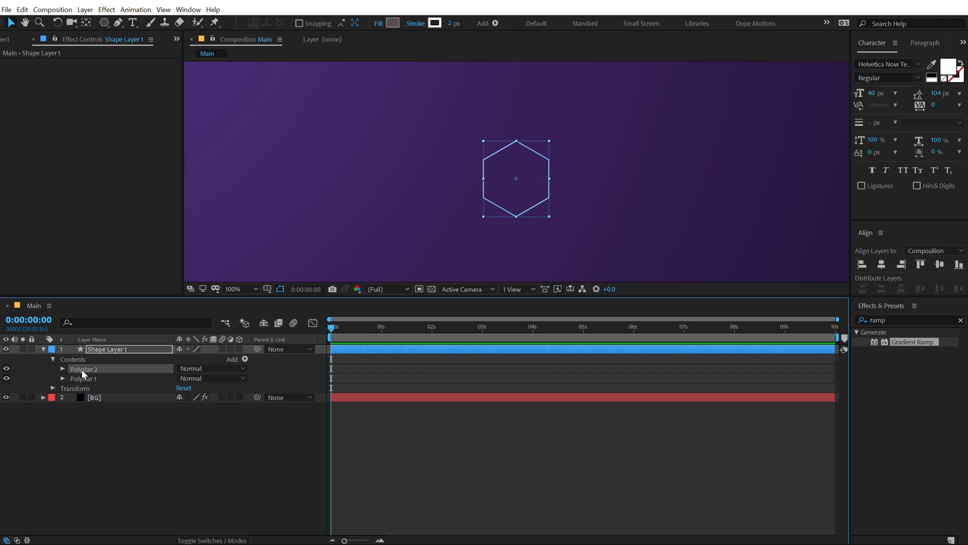
drag(81, 368, 80, 381)
Set the Outer Radius of the Polystar 2 path to 150 to make a larger surrounding hexagon
click(62, 378)
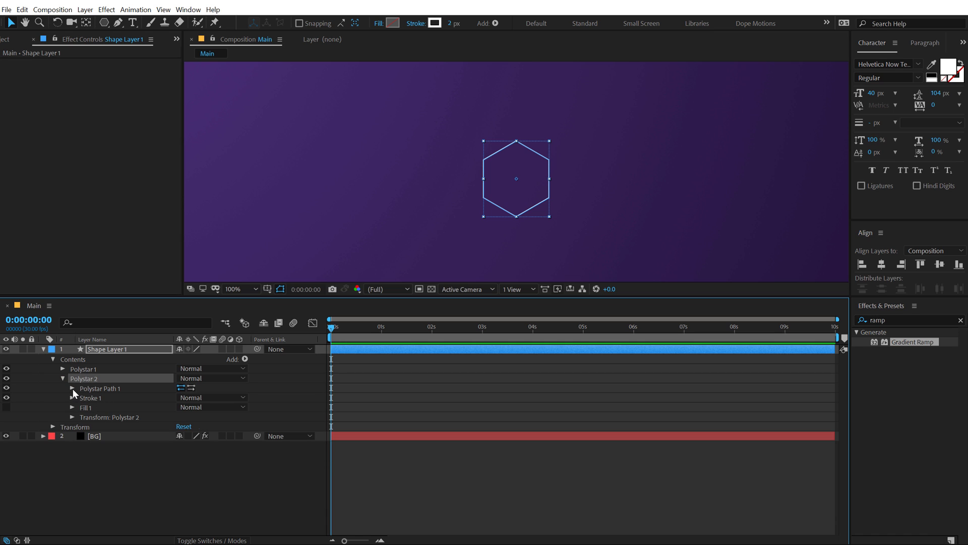
click(72, 389)
click(183, 436)
text(150)
click(229, 428)
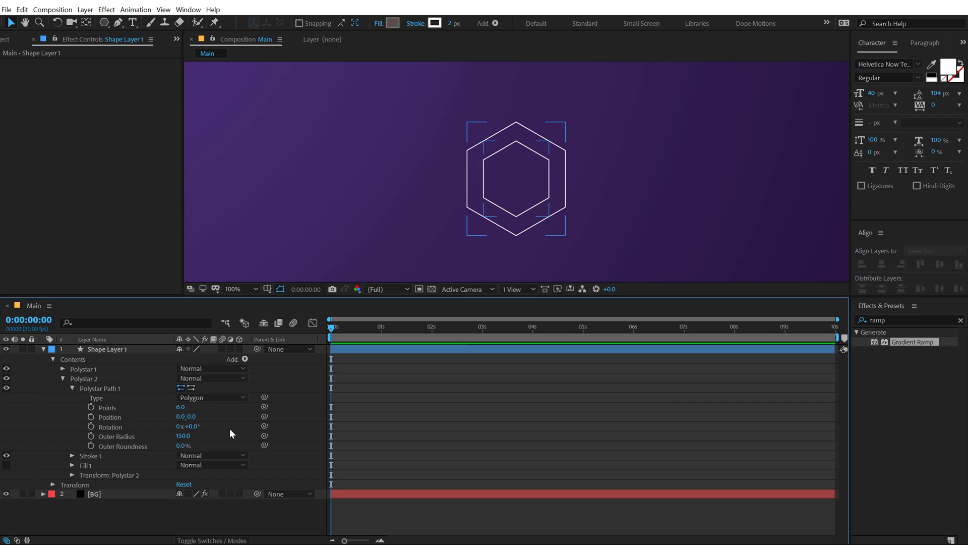
click(384, 371)
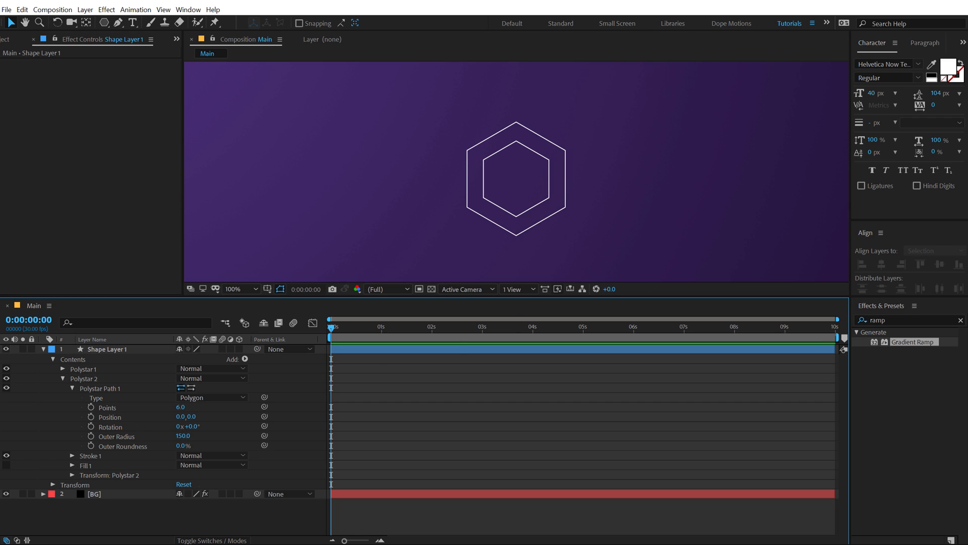
Copy the color code 3D54B9 from the Notepad window and apply it to the stroke of Polystar 1
key(alt+Tab)
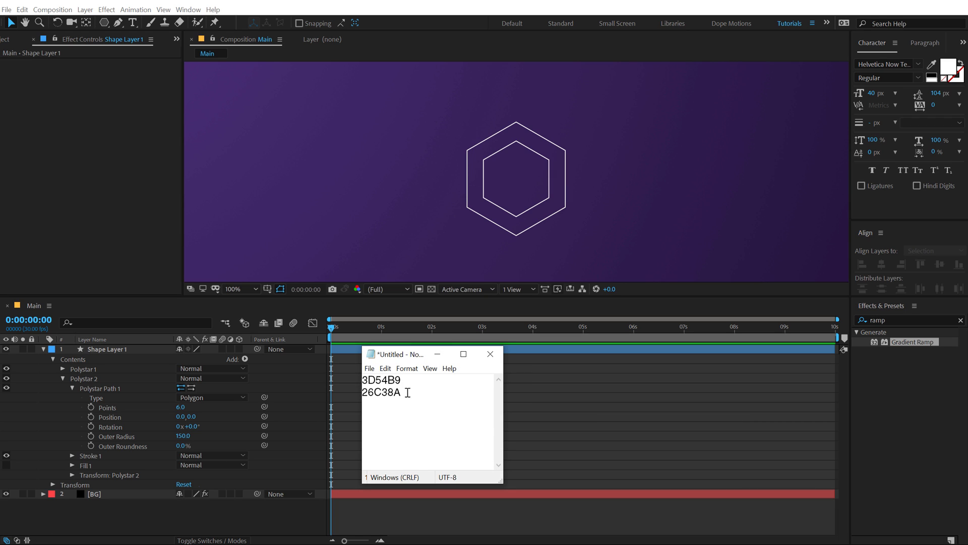
double_click(381, 379)
key(ctrl+c)
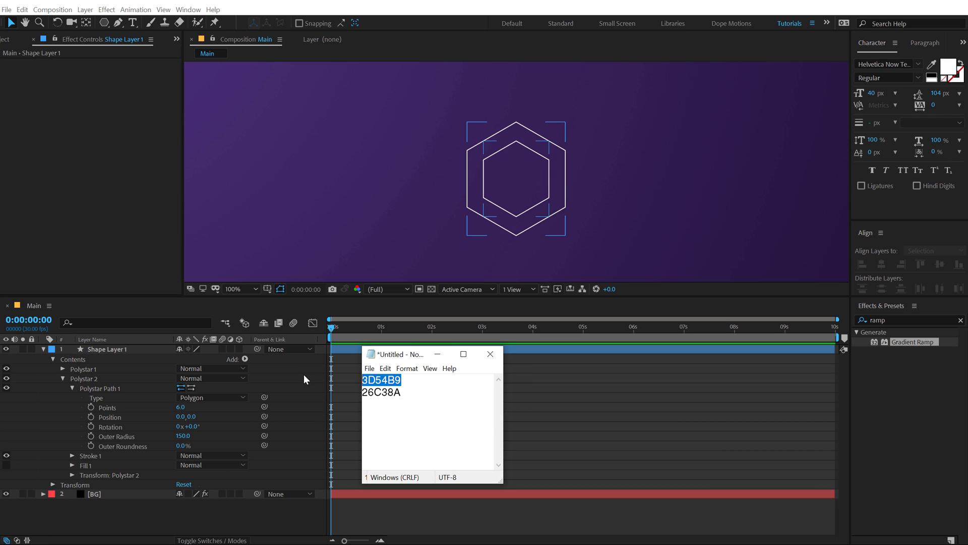
click(85, 369)
click(434, 22)
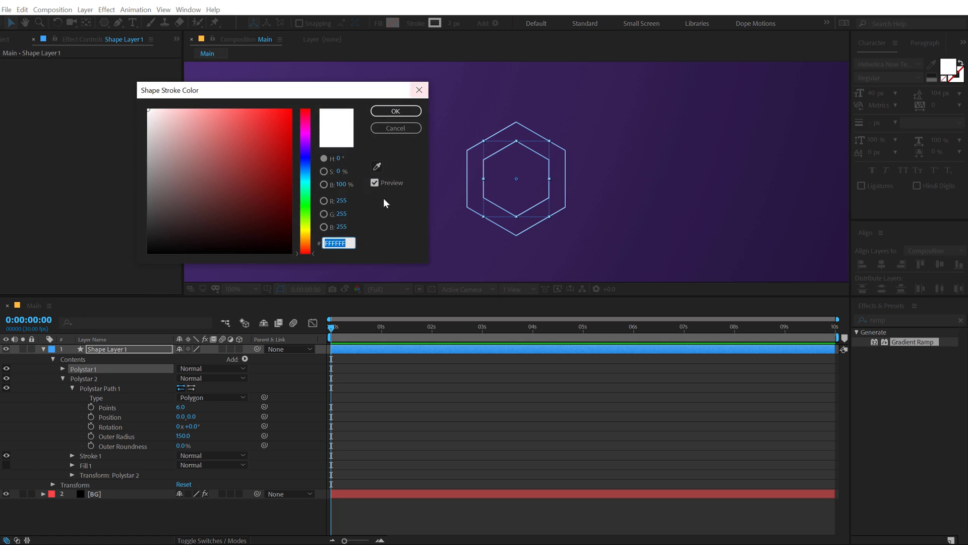
key(ctrl+v)
click(396, 111)
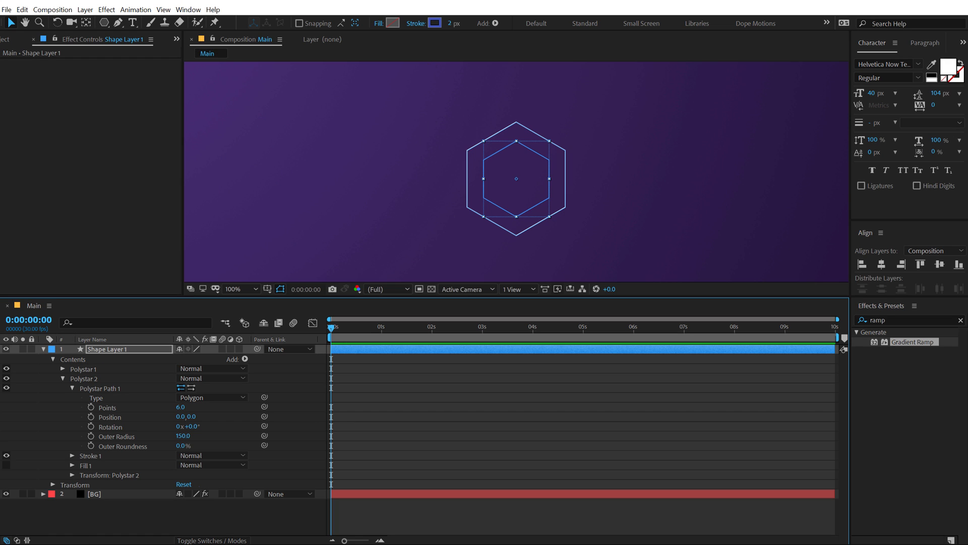
Use the Notepad color codes to set the inner hexagon's stroke to 26C38A and the outer hexagon's stroke to 3D54B9
key(alt+Tab)
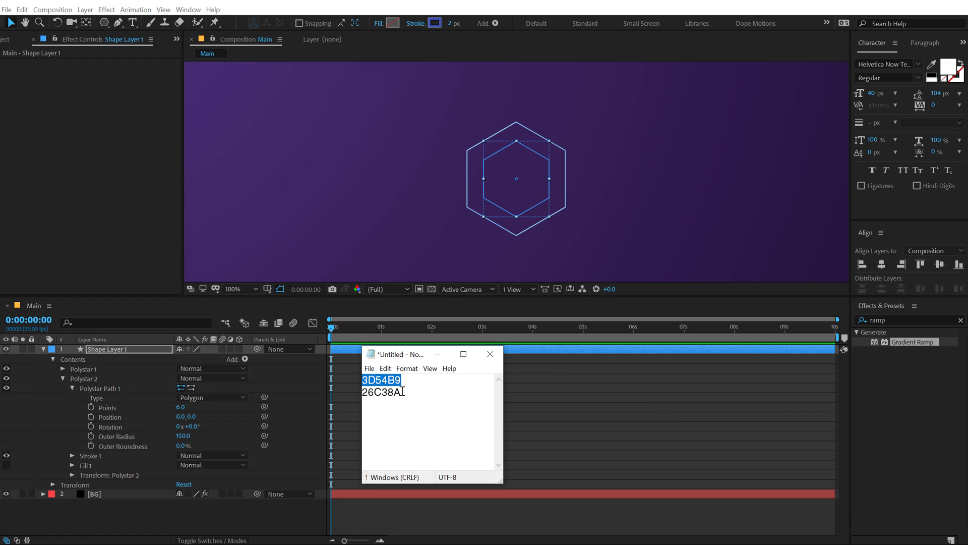
drag(402, 391, 336, 390)
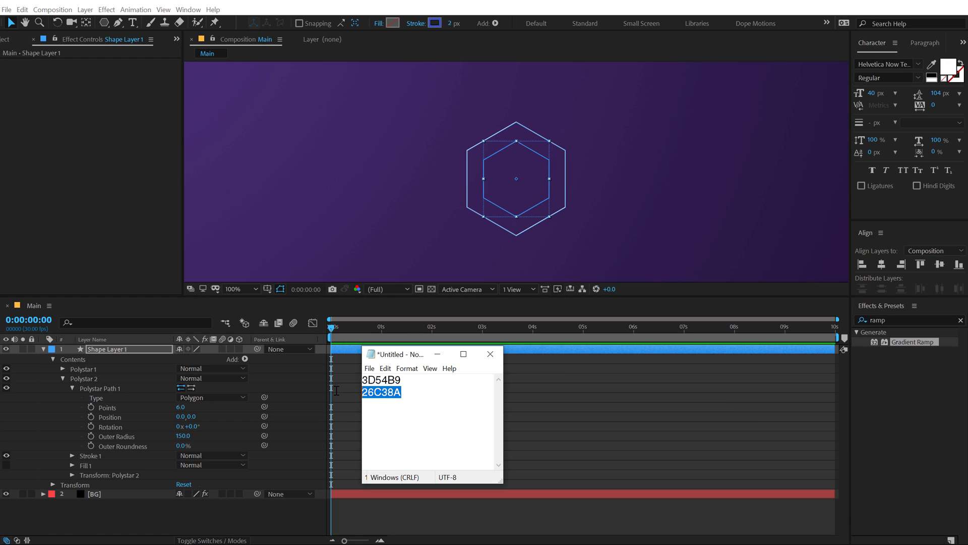
click(240, 431)
click(72, 456)
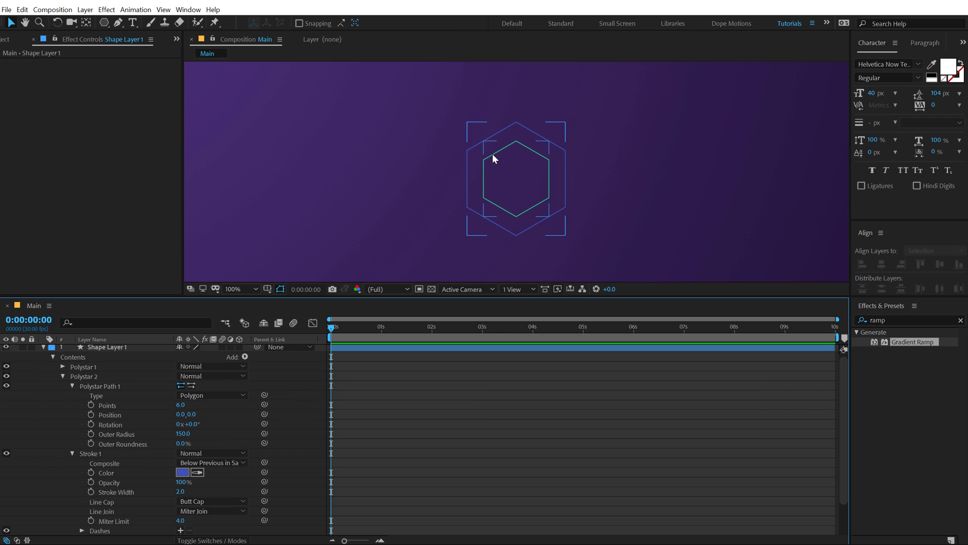
click(62, 376)
click(318, 237)
click(482, 209)
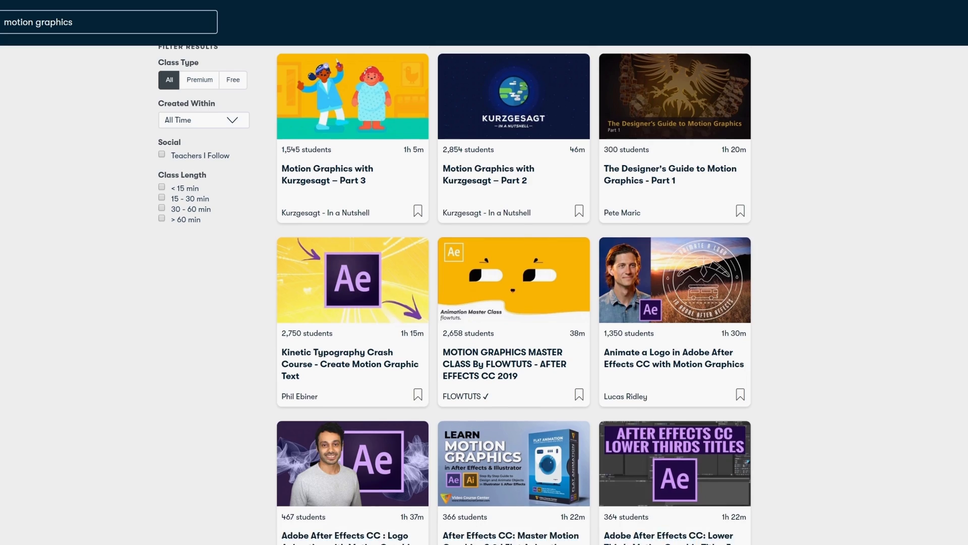
scroll(514, 295, down, 2)
scroll(514, 295, down, 6)
scroll(514, 295, down, 7)
scroll(513, 295, down, 5)
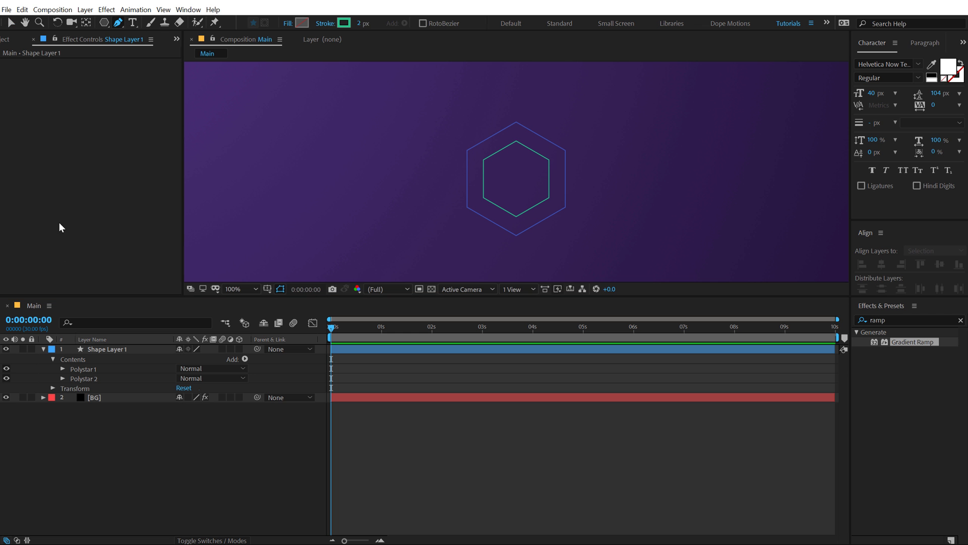
Draw a straight Pen line within Shape Layer 1 from the outer hexagon's upper-left corner to its lower-right corner
click(100, 349)
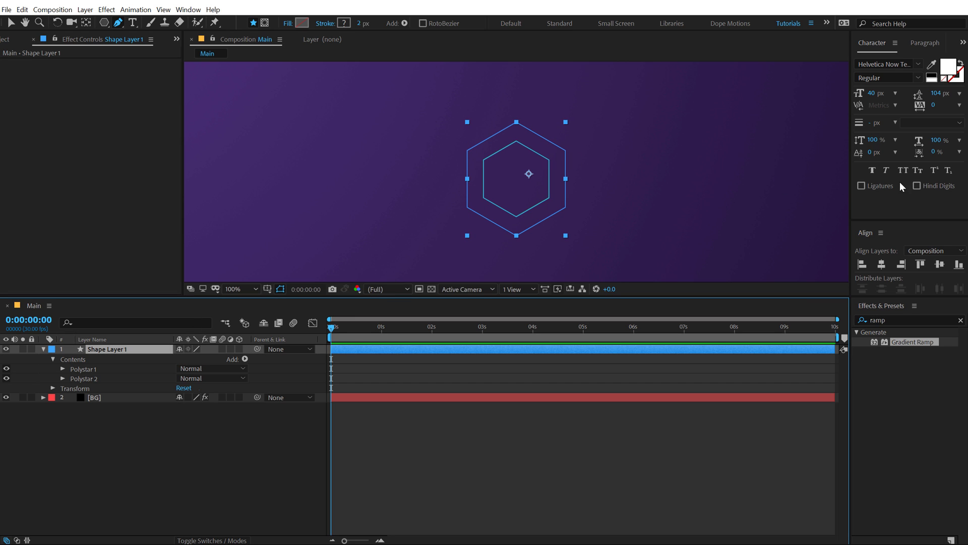
key(period)
key(period)
key(comma)
key(period)
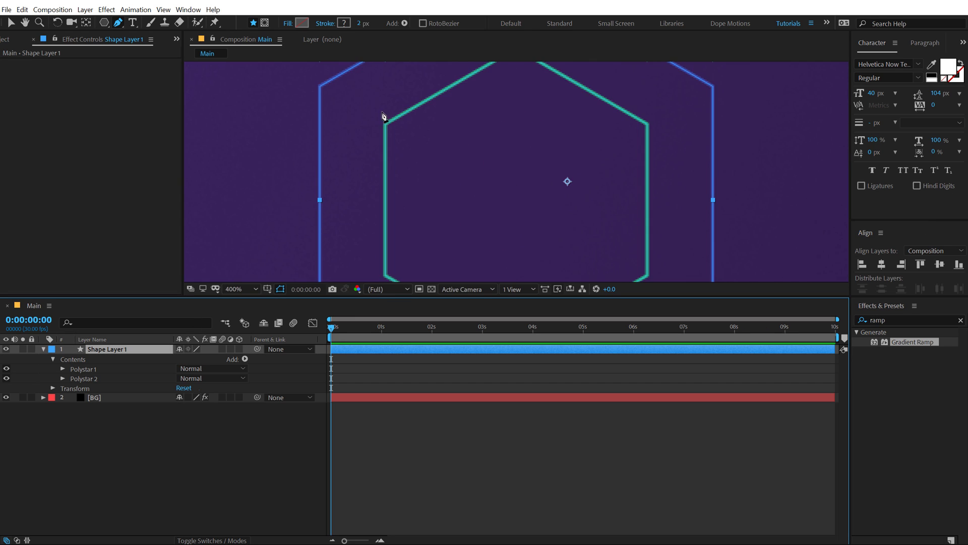
click(321, 90)
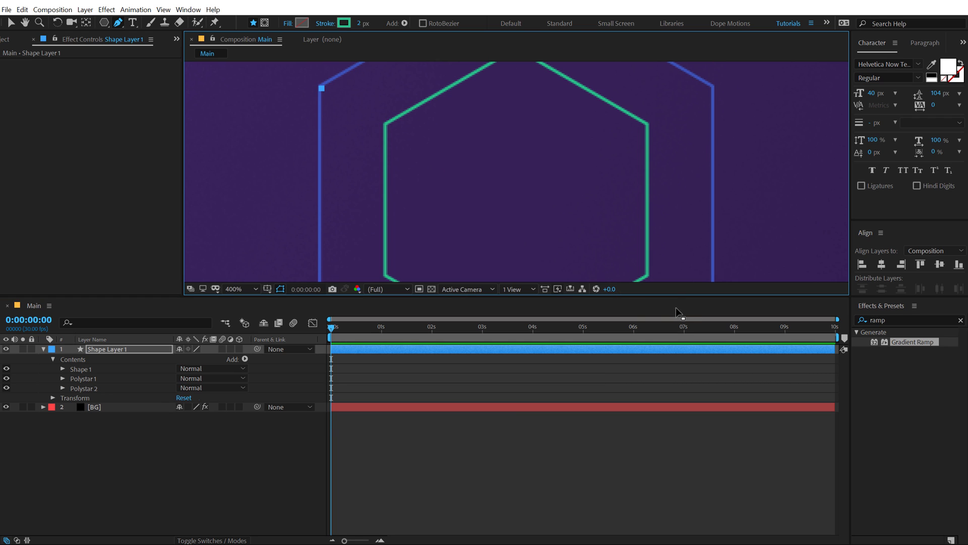
key(h)
drag(659, 244, 629, 110)
key(g)
click(686, 203)
key(h)
drag(494, 145, 532, 225)
key(g)
key(h)
mouse_move(446, 162)
mouse_down()
mouse_move(434, 181)
mouse_move(439, 99)
mouse_up()
key(g)
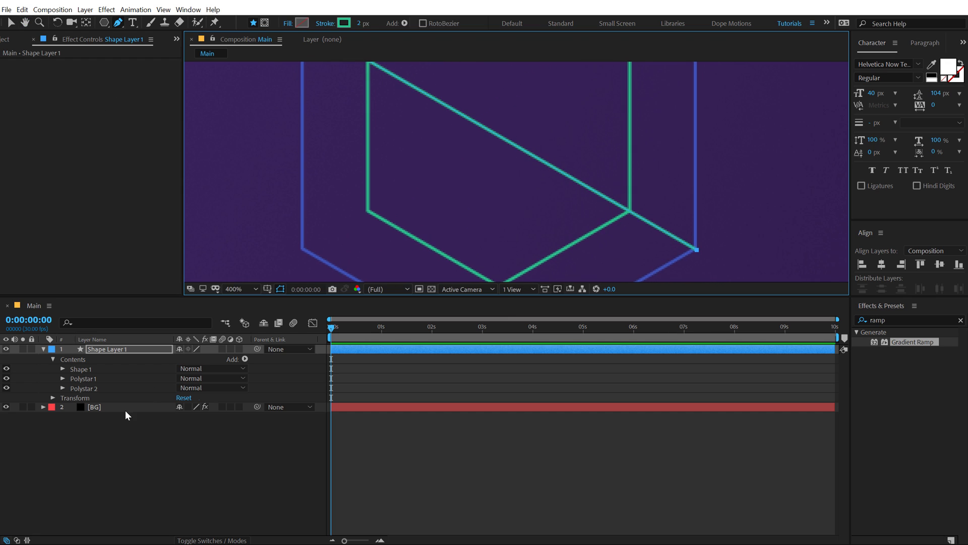
Rename the new diagonal's shape group as Line and move it below Polystar 2
click(74, 372)
key(Return)
text(Line)
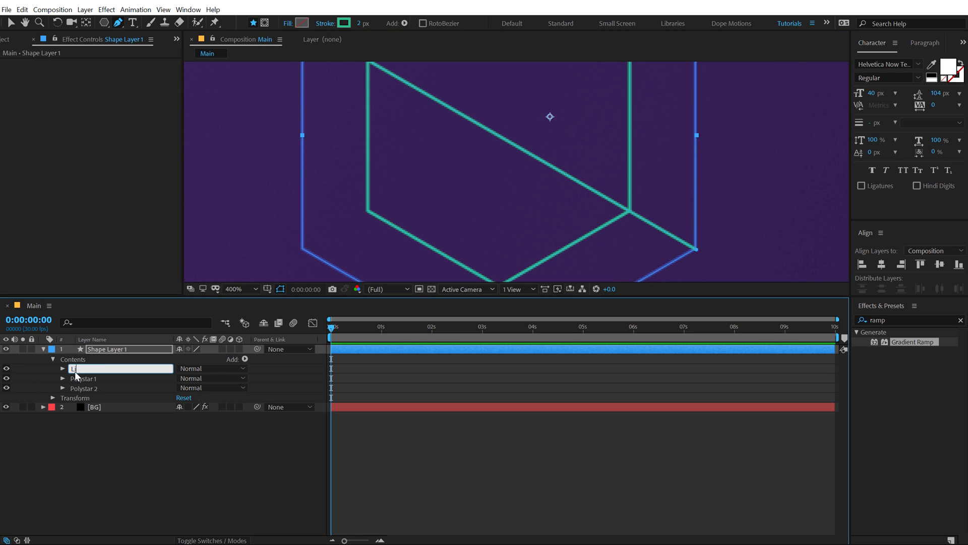
key(Return)
drag(77, 371, 82, 394)
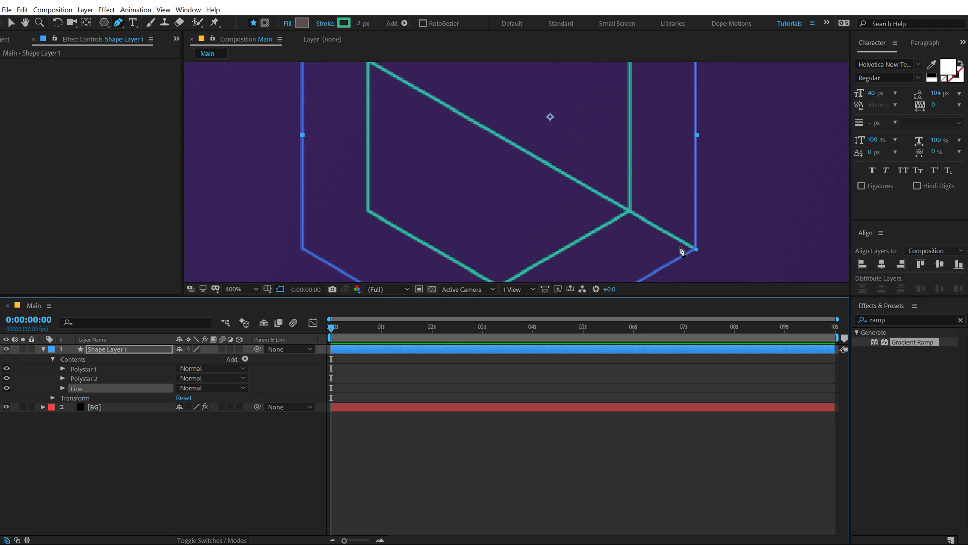
key(v)
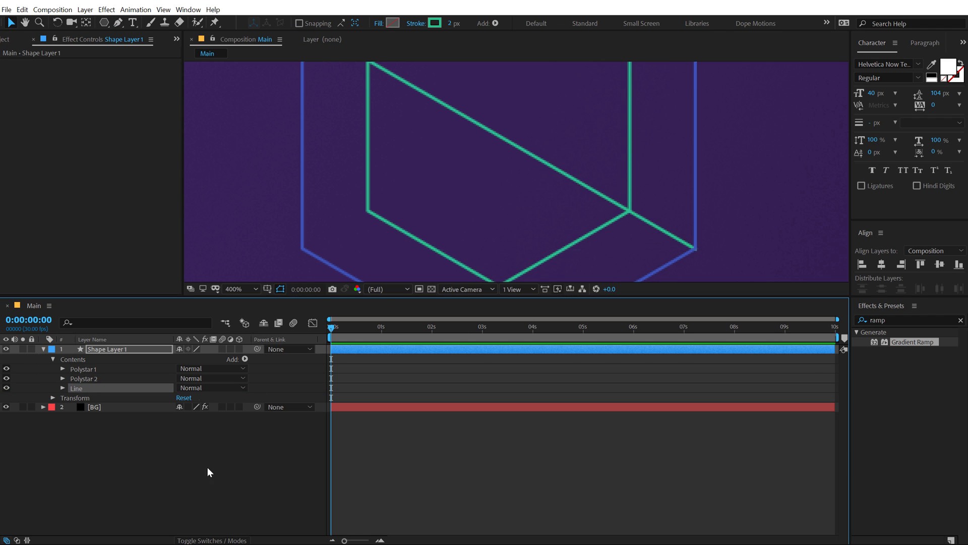
click(200, 476)
scroll(459, 216, down, 2)
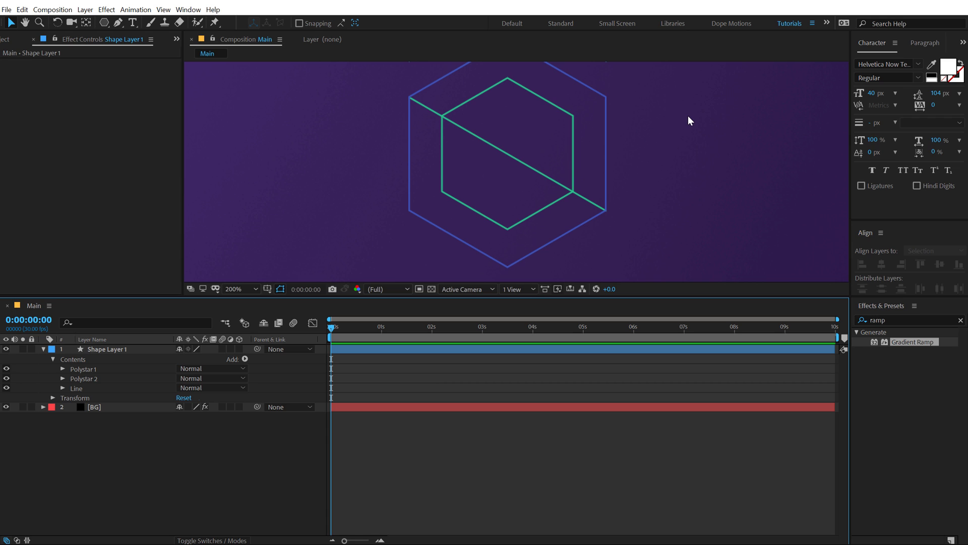
Adjust the end points of the Line path to sit exactly on the outer hexagon's lower-right and upper-left corners
click(74, 388)
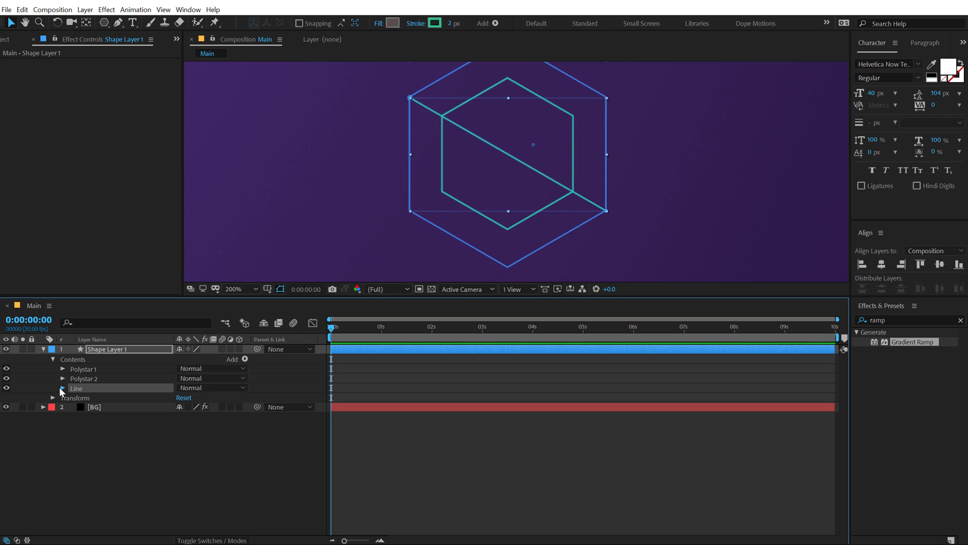
click(61, 387)
click(73, 398)
click(104, 408)
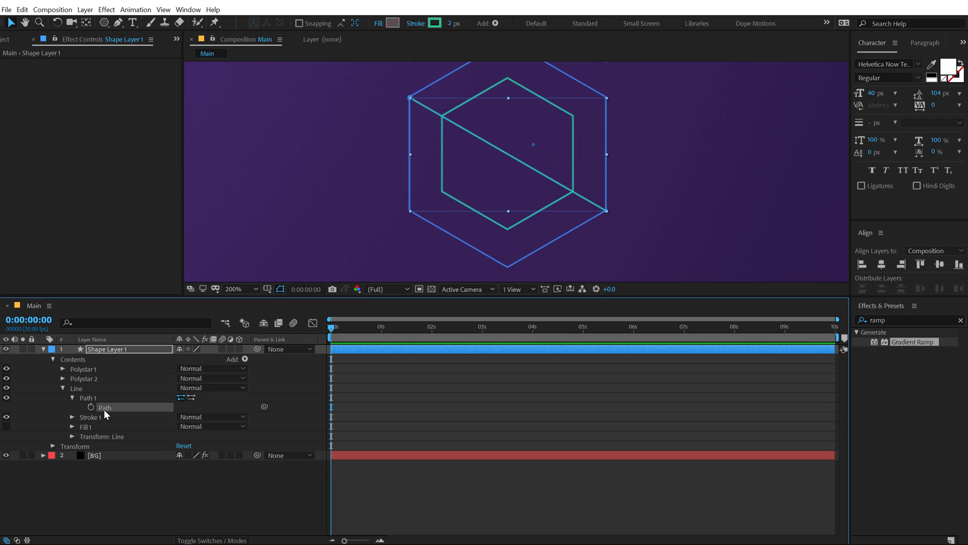
key(period)
scroll(696, 238, up, 1)
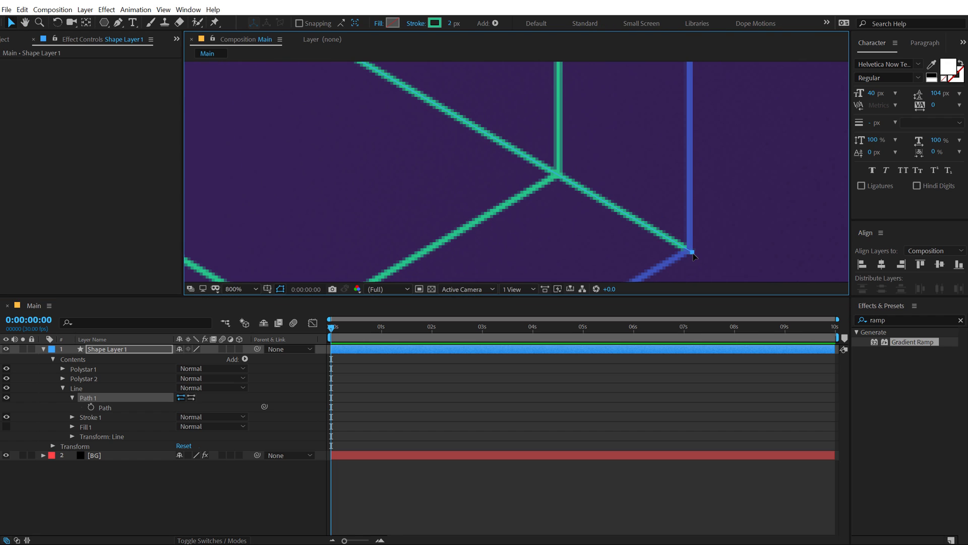
drag(692, 255, 690, 253)
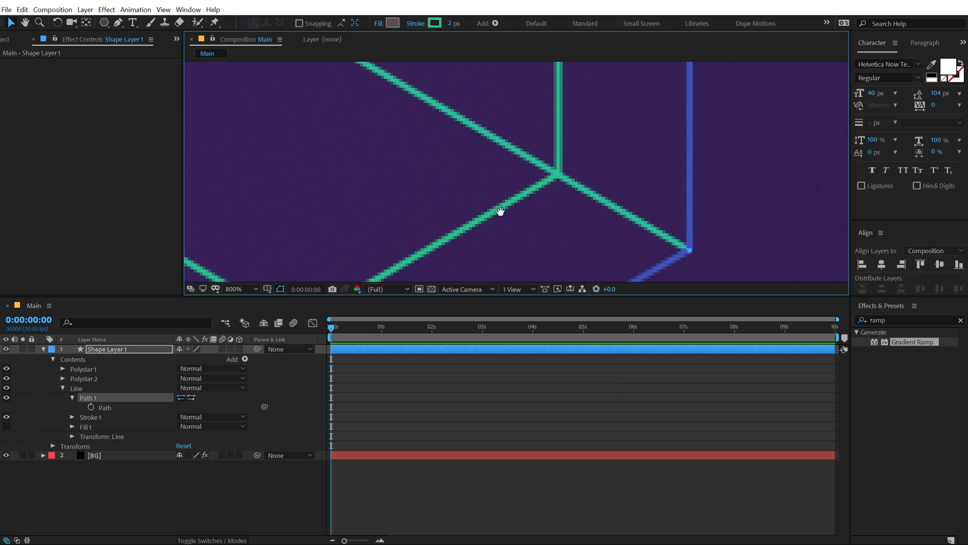
scroll(467, 188, up, 5)
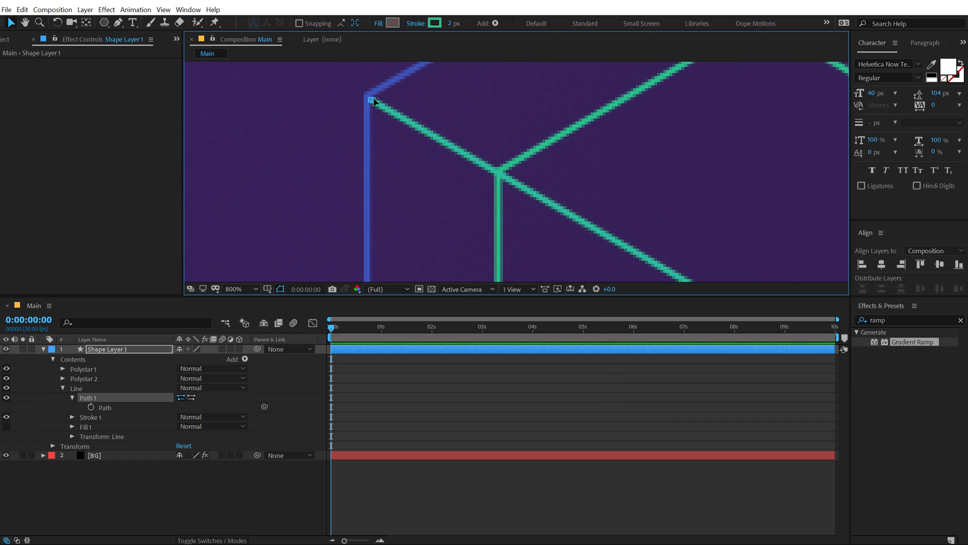
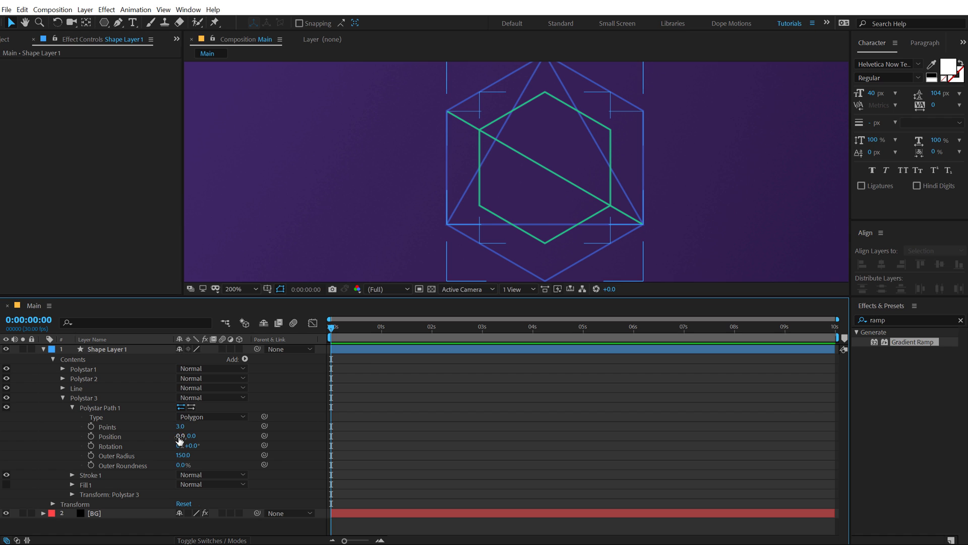
Set the Position of the Polystar 3 triangle path to 130, 73 so its apex meets the outer hexagon's upper-right corner
drag(179, 440, 266, 455)
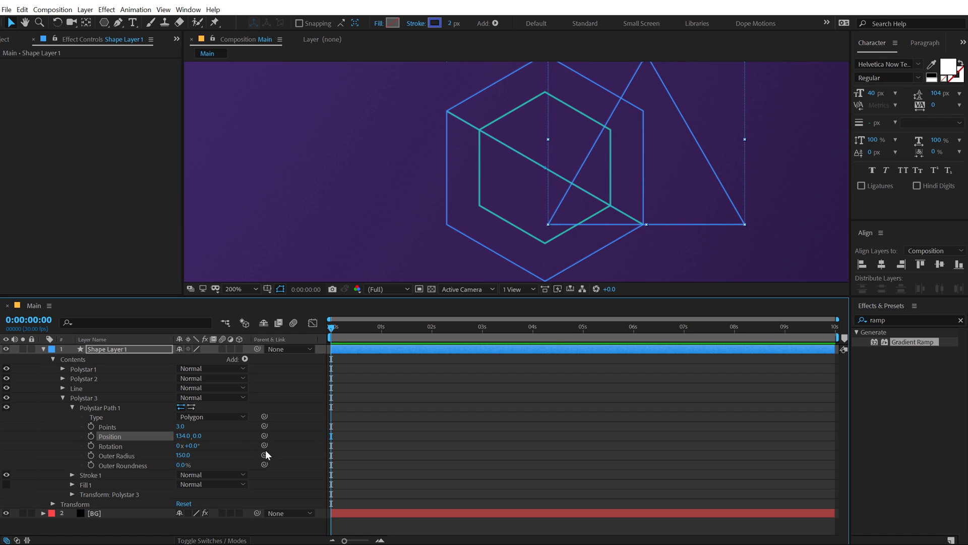
drag(198, 435, 438, 286)
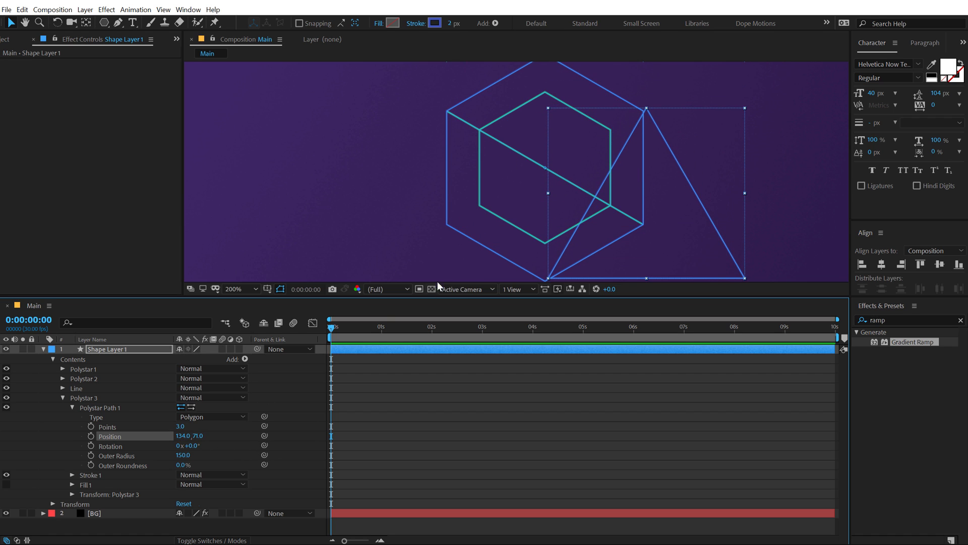
drag(474, 224, 453, 195)
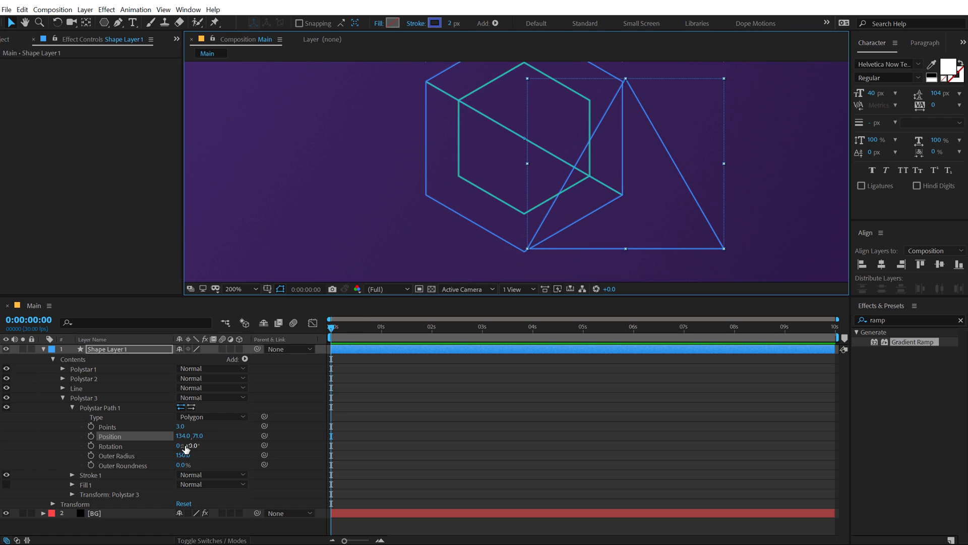
key(ctrl+z)
key(ctrl+shift+z)
drag(184, 439, 206, 440)
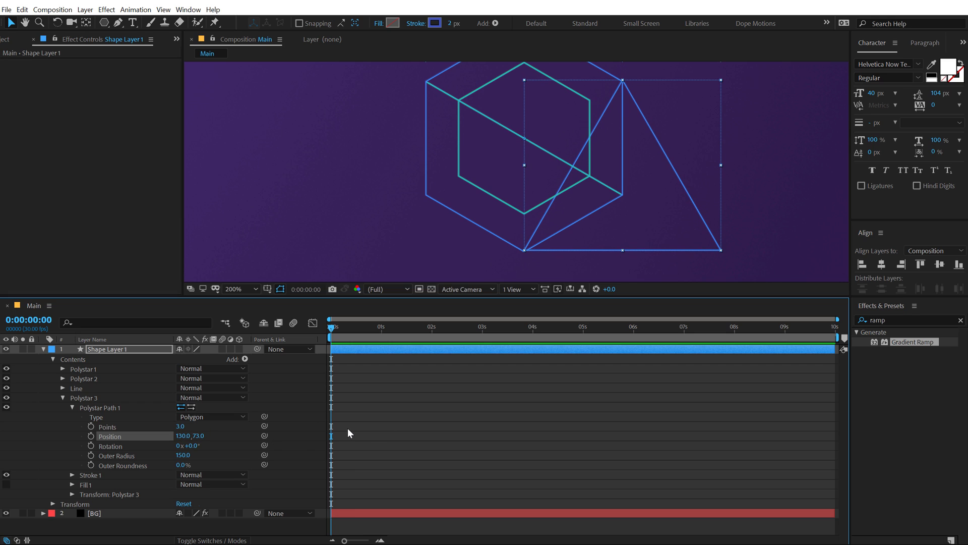
Hide the shape path outlines and set the triangle path's Position Y to 74 to meet the outer hexagon's lowest corner
click(280, 288)
key(.)
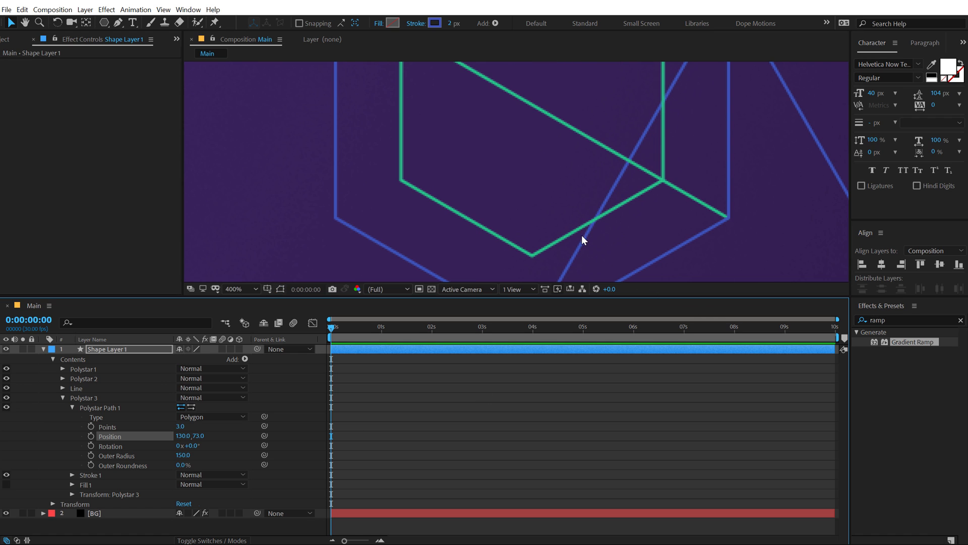
drag(583, 240, 544, 121)
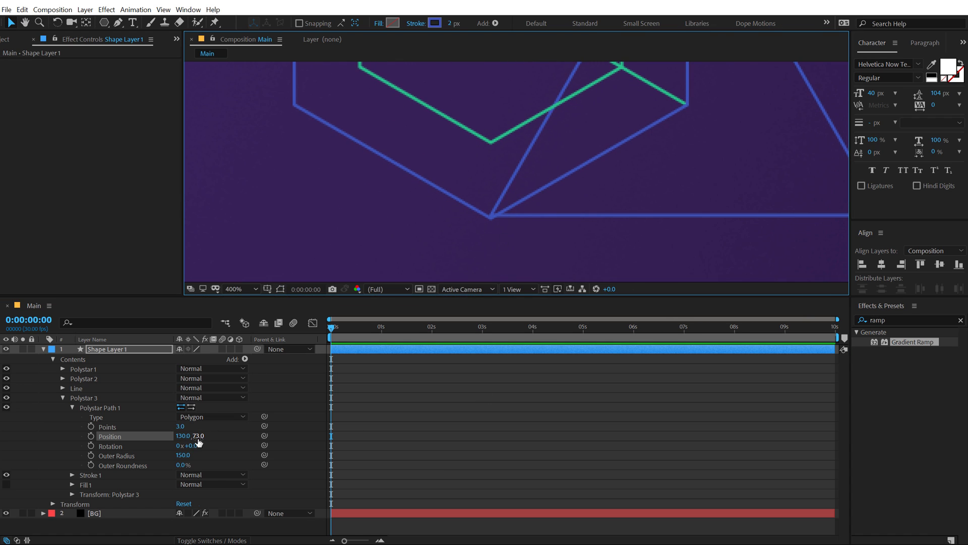
drag(198, 441, 198, 436)
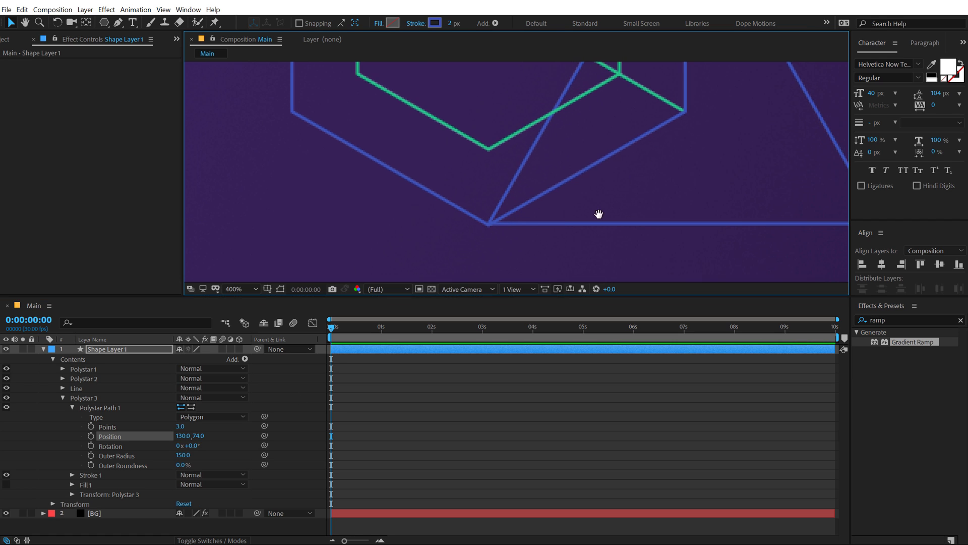
Set the stroke width of the Polystar 3 triangle to 1.5
drag(599, 214, 554, 224)
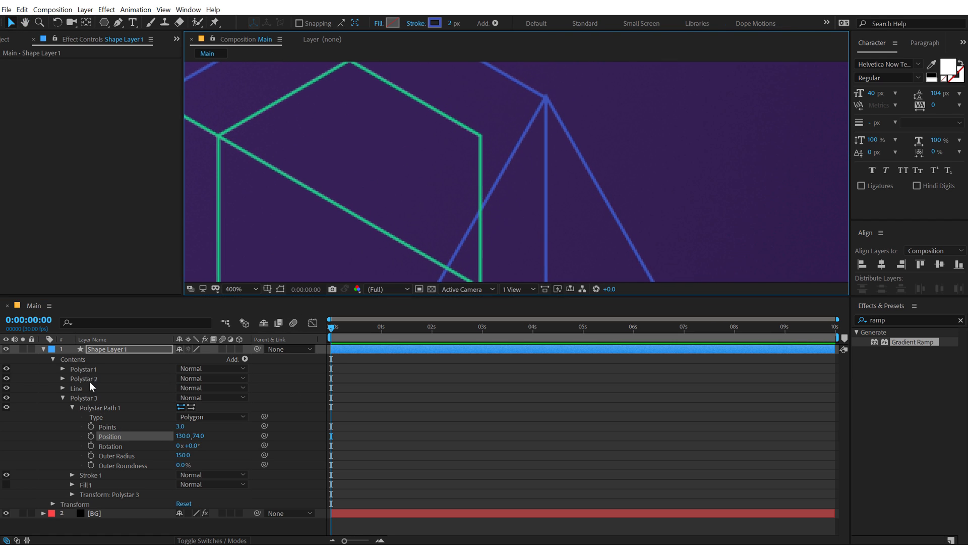
click(71, 408)
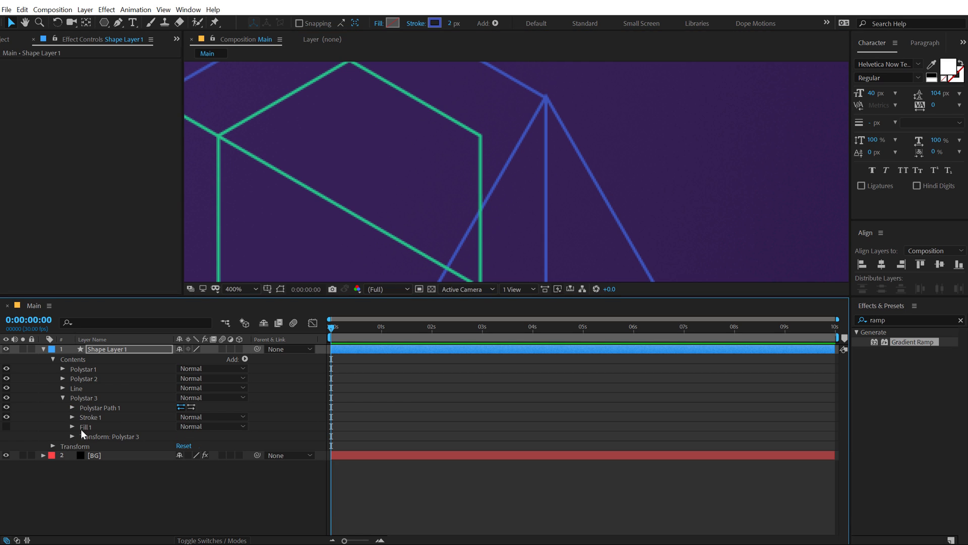
click(71, 419)
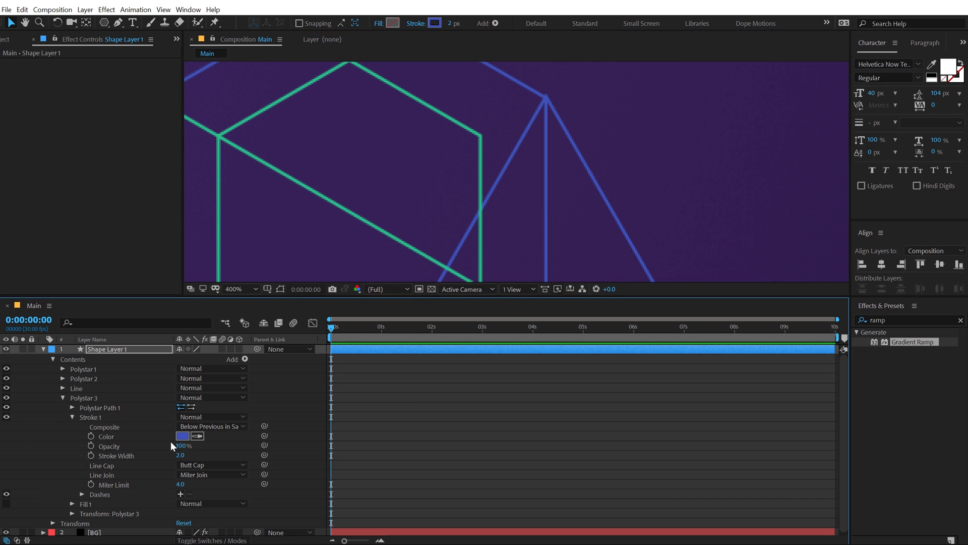
click(177, 455)
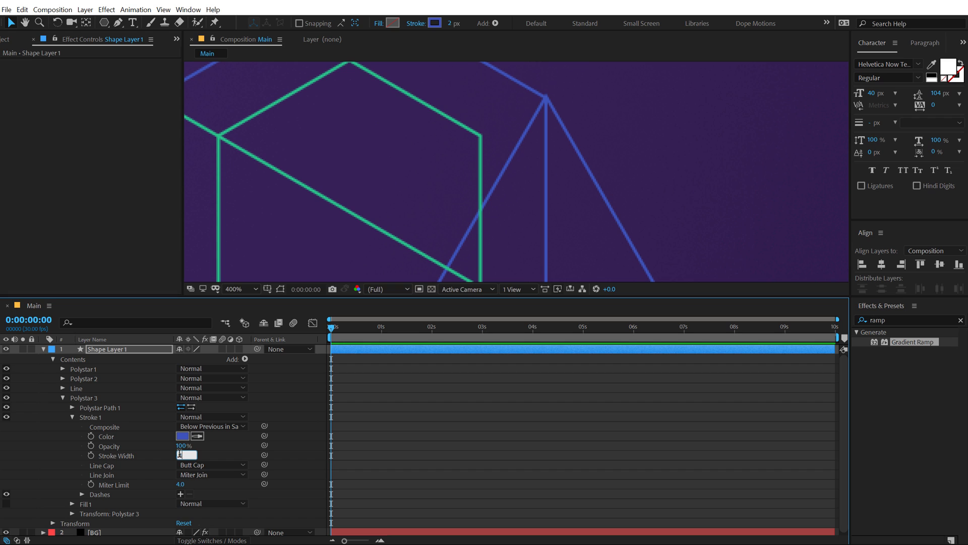
text(1.5)
key(Return)
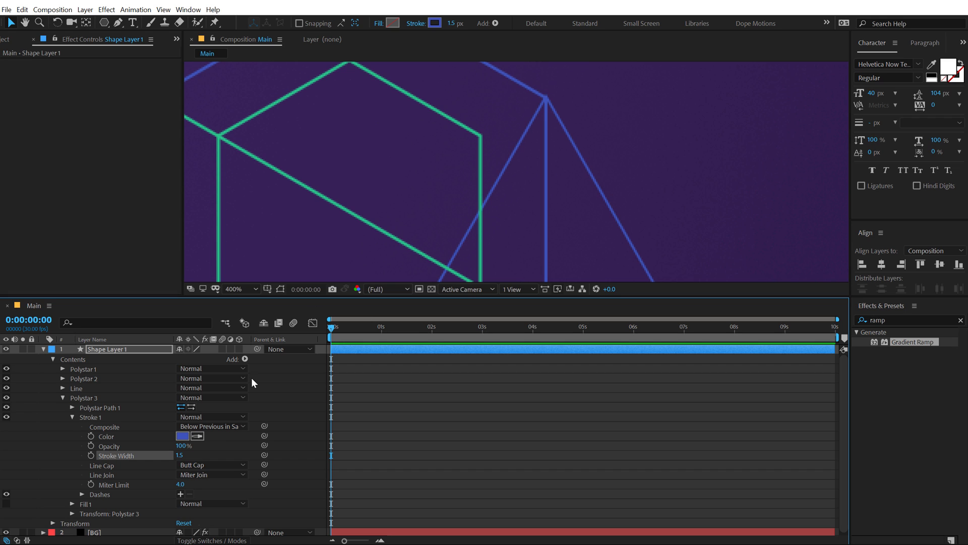
Set the Position Y in the Polystar 3 group's transform to 13 so the triangle meets the outer hexagon's lowest corner
click(72, 417)
click(72, 436)
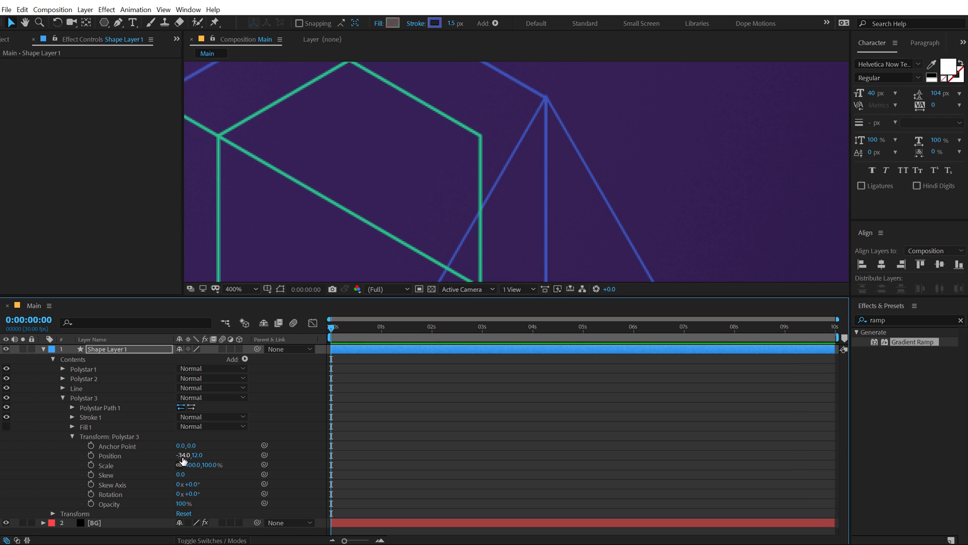
drag(180, 455, 182, 455)
key(comma)
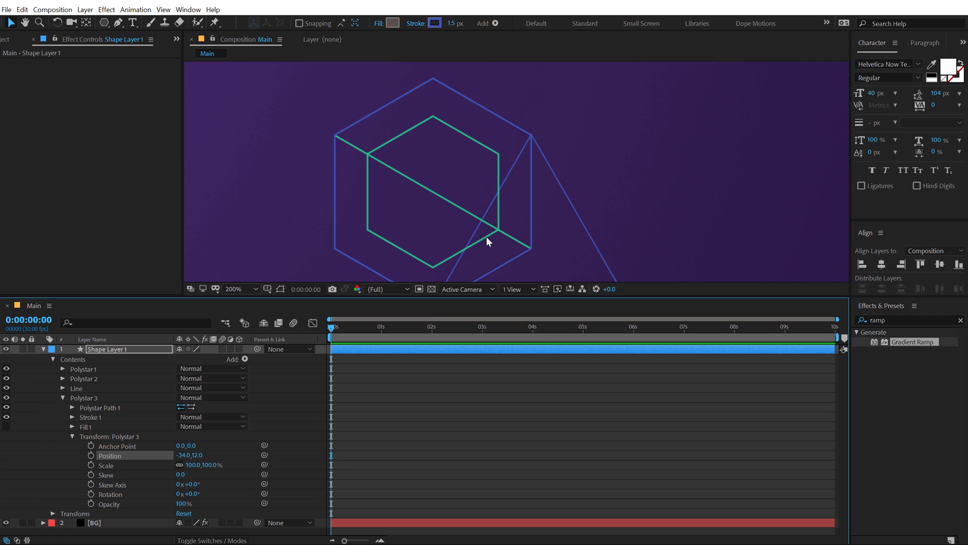
drag(548, 227, 573, 179)
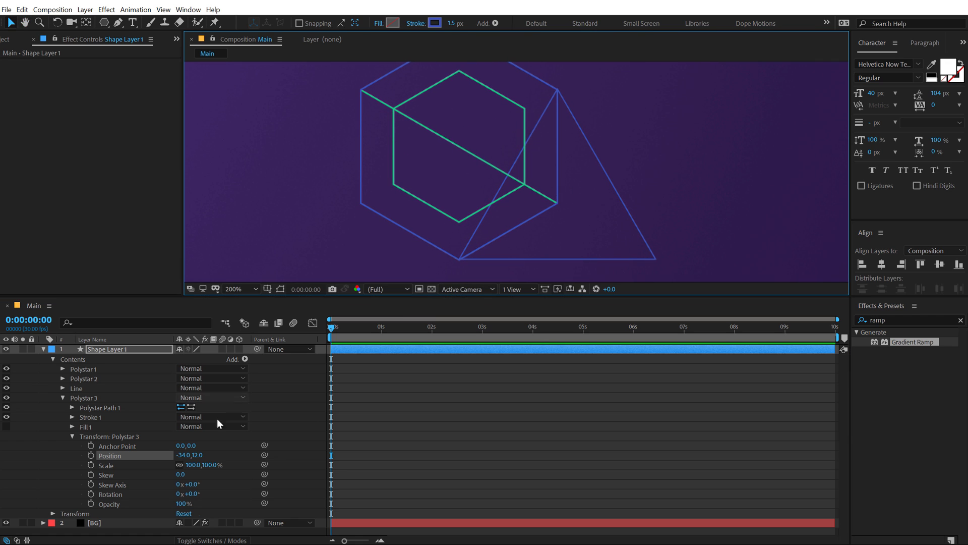
scroll(446, 212, up, 3)
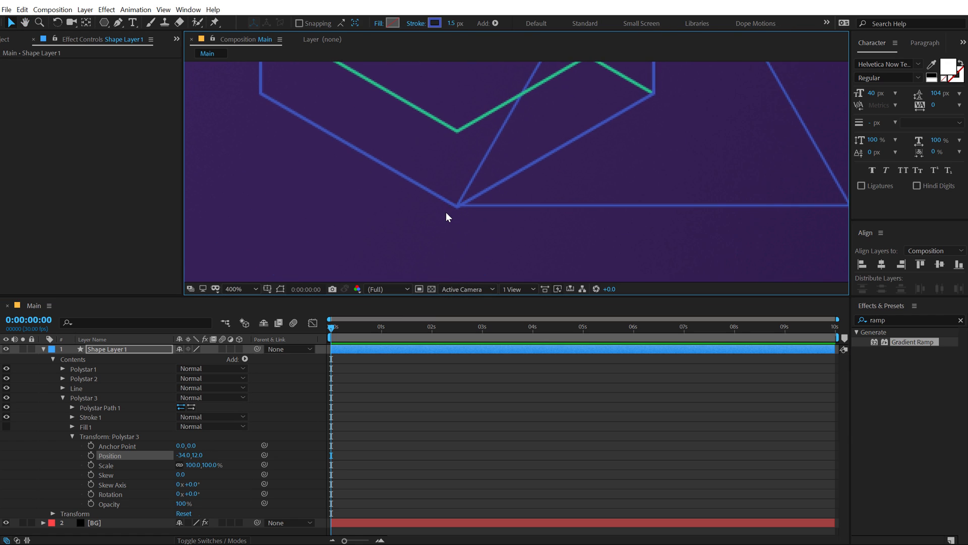
drag(200, 455, 202, 455)
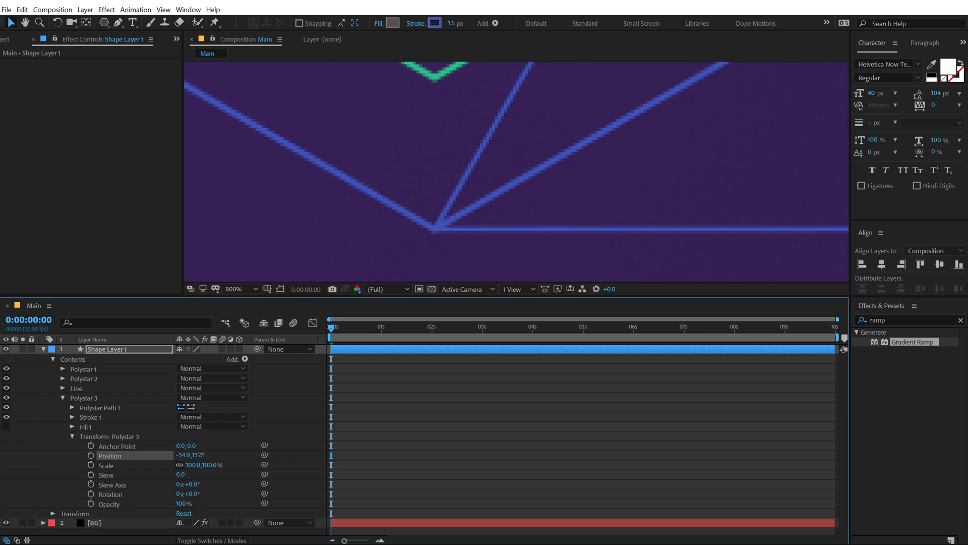
Set the composition preview resolution to Full
scroll(489, 199, down, 3)
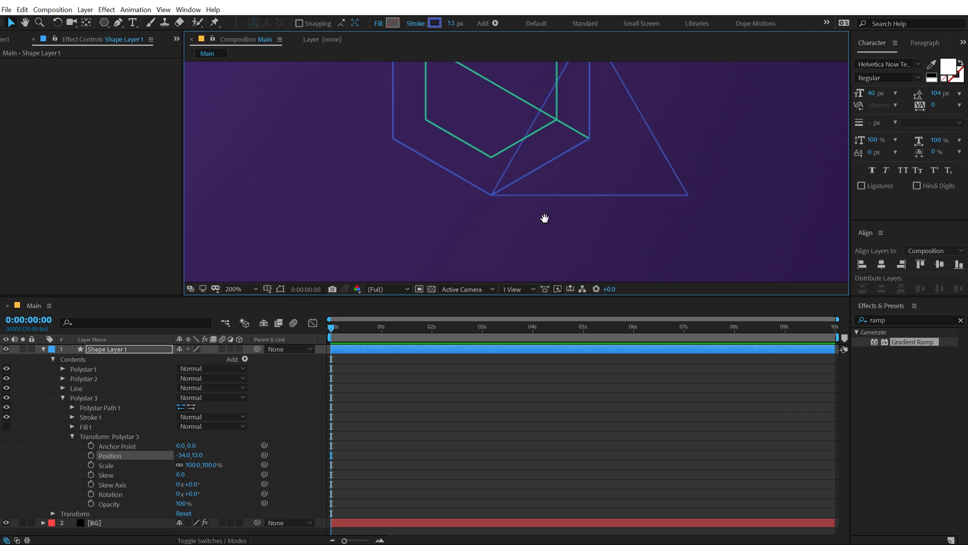
scroll(538, 237, down, 2)
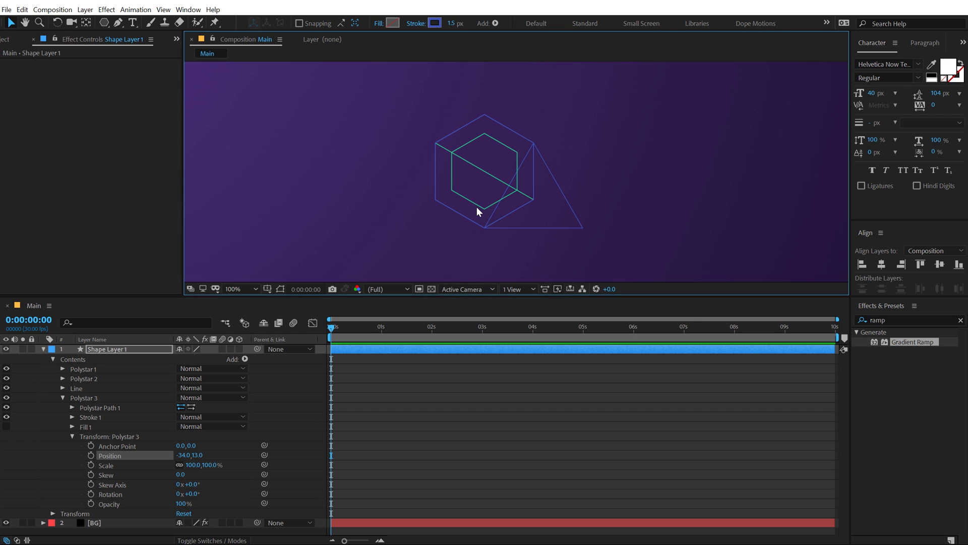
drag(478, 208, 526, 181)
click(383, 289)
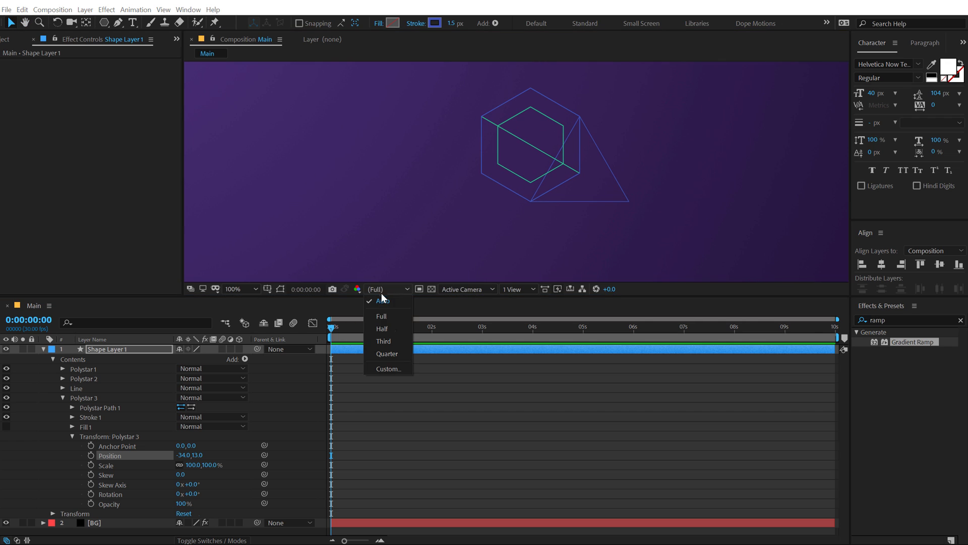
click(383, 317)
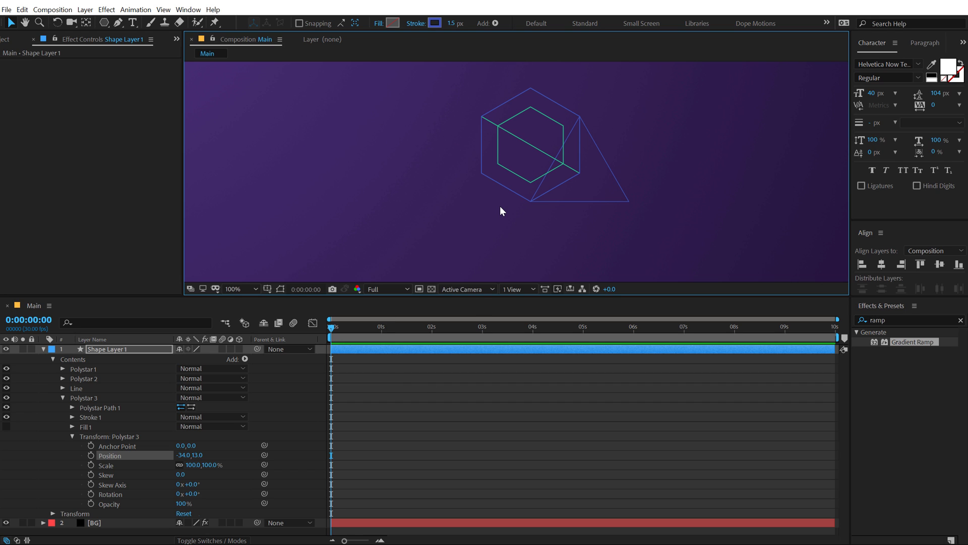
Set the stroke width of the Polystar 2 outer hexagon to 1.5 and collapse its group
click(63, 397)
click(62, 378)
scroll(69, 386, down, 2)
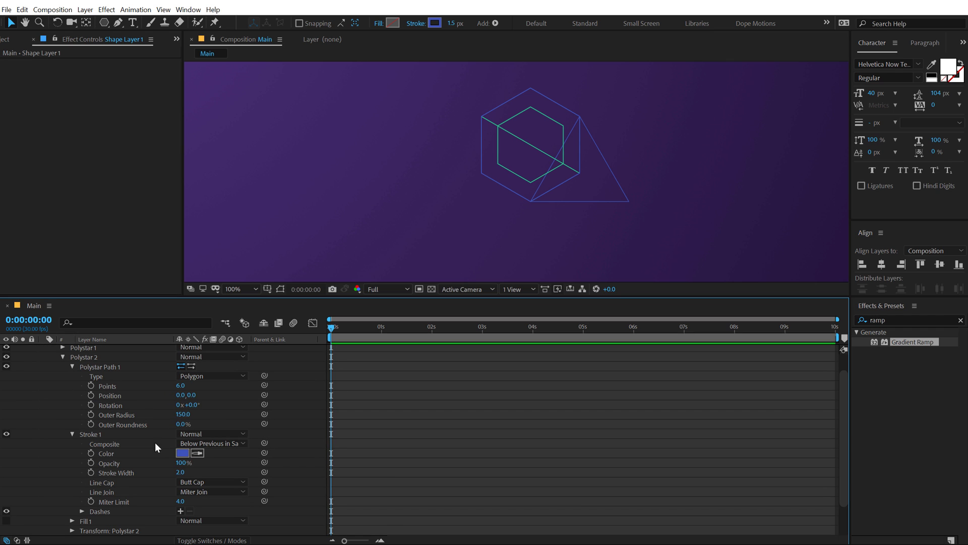
click(179, 472)
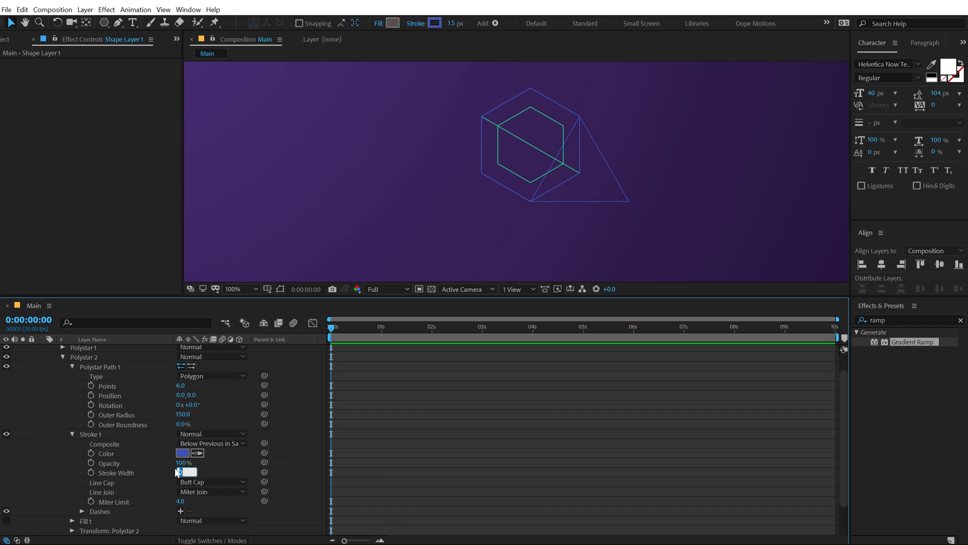
text(5)
key(Return)
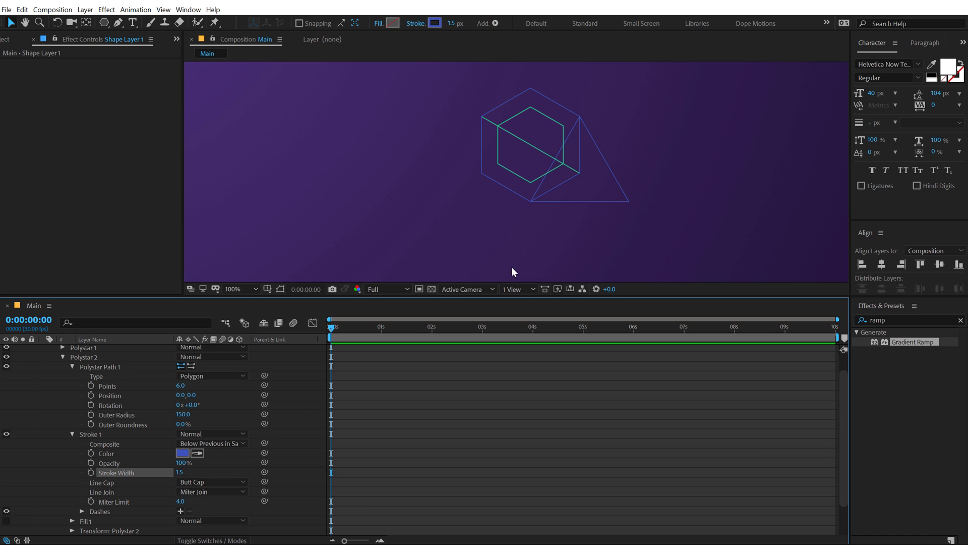
scroll(113, 362, up, 1)
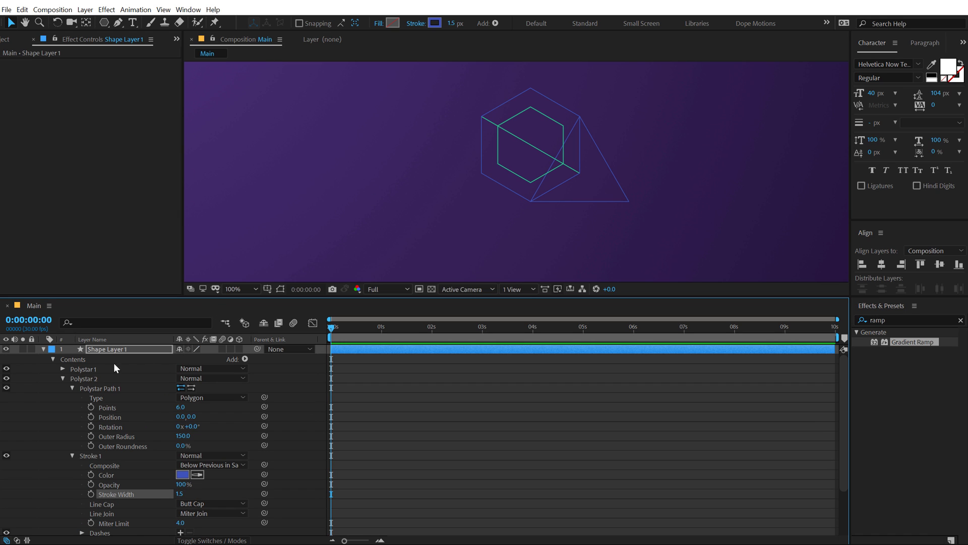
click(63, 377)
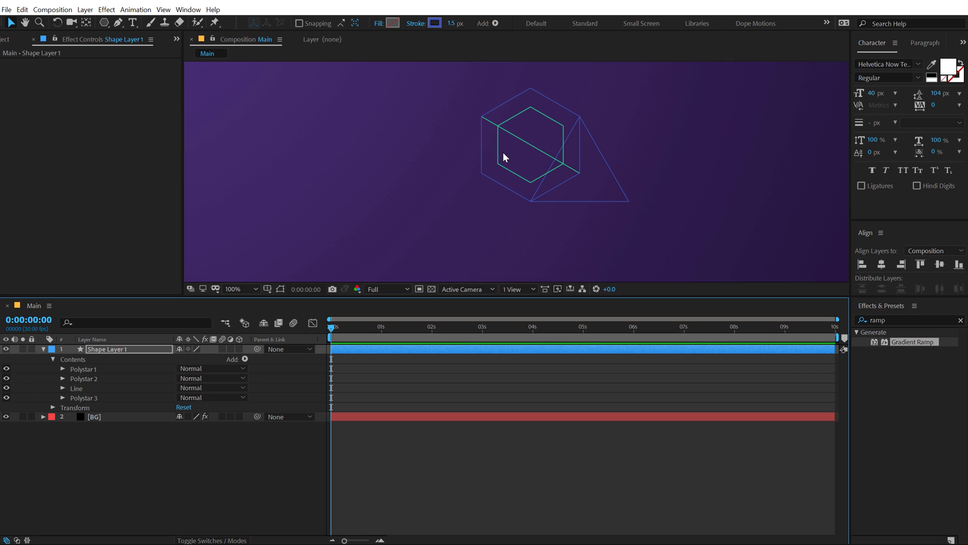
Add Trim Paths to the contents of Shape Layer 1 and set its End to 0%
scroll(503, 152, up, 2)
scroll(503, 153, down, 2)
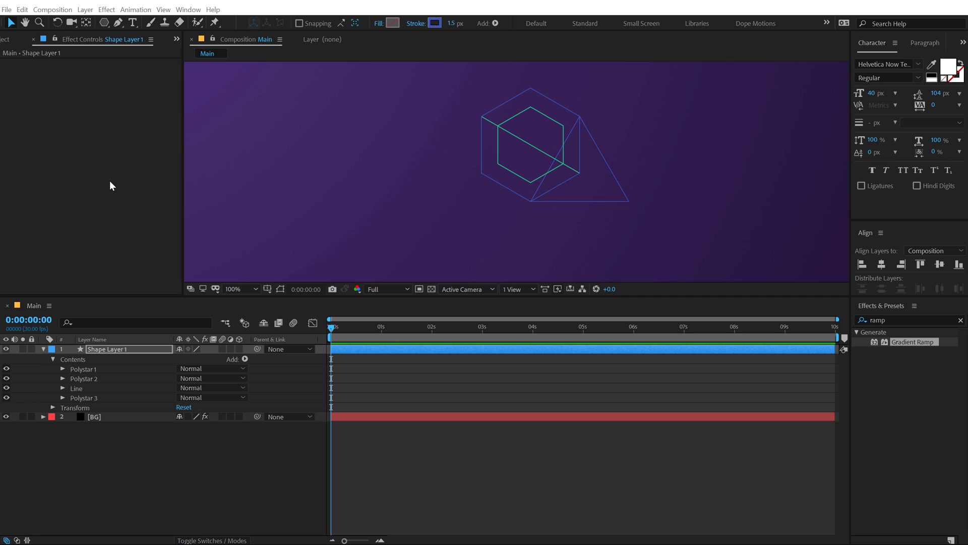
click(235, 426)
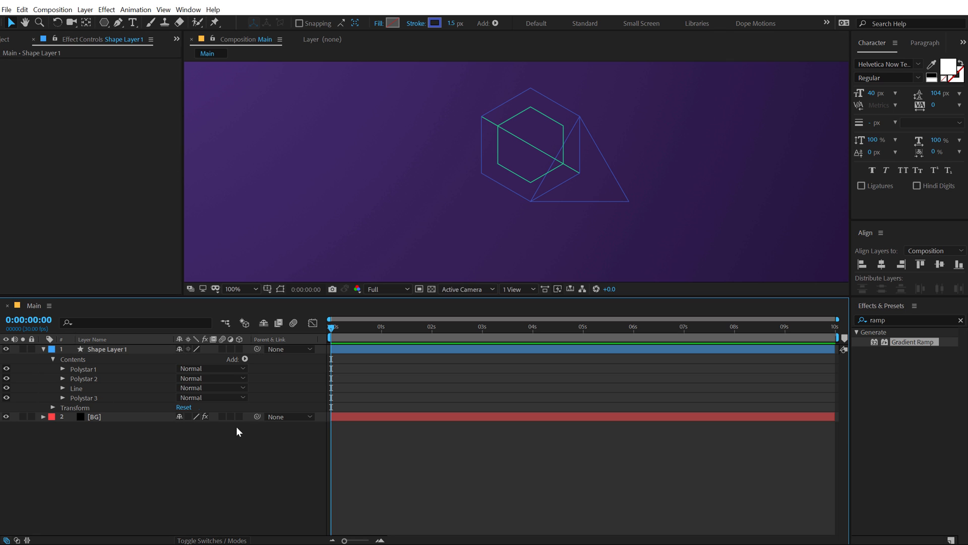
click(245, 359)
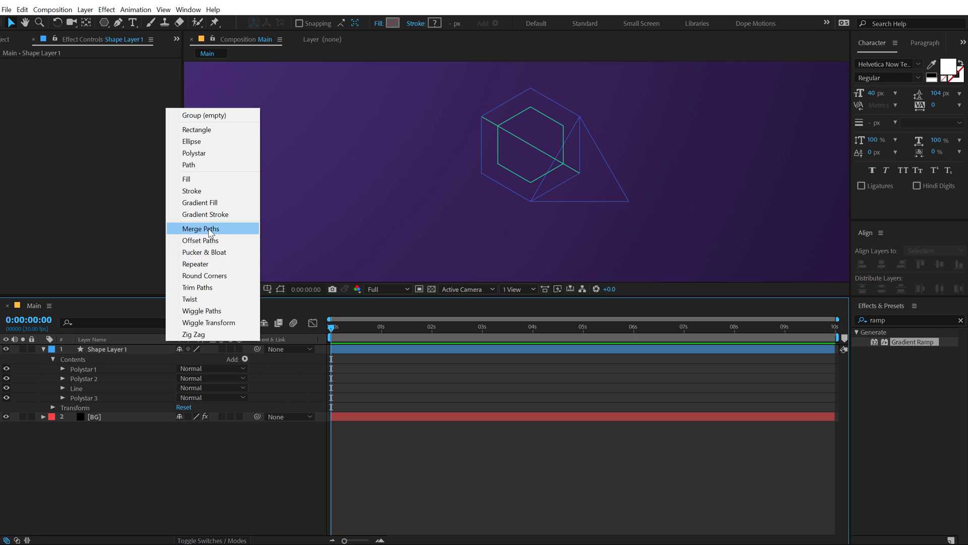
click(197, 287)
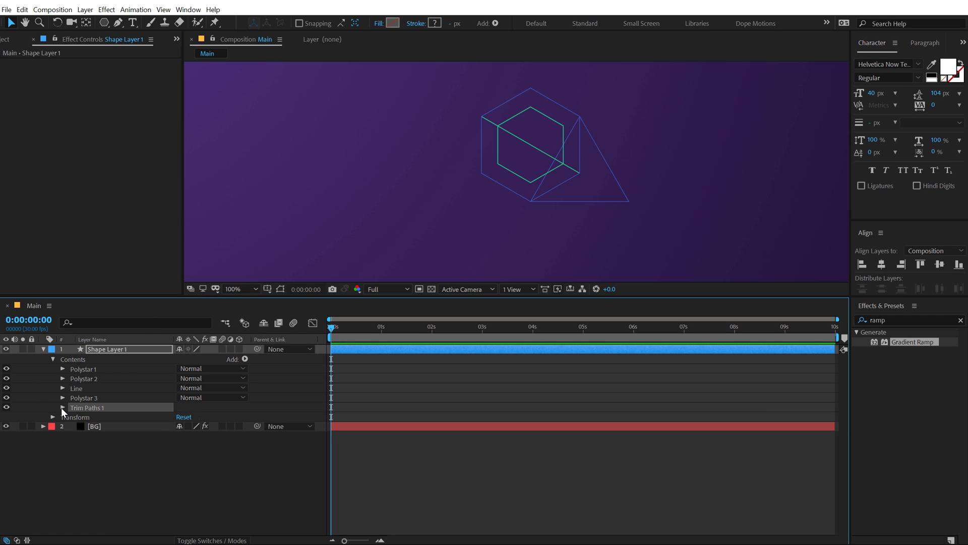
click(62, 407)
mouse_move(187, 431)
mouse_down()
mouse_move(133, 428)
mouse_move(179, 427)
mouse_move(152, 426)
mouse_move(22, 468)
mouse_up()
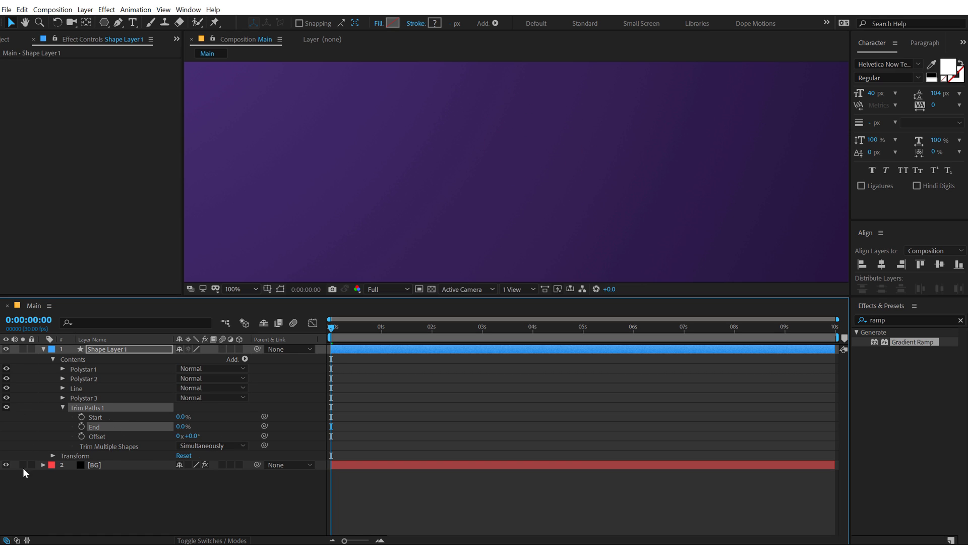
Start keyframes for the Trim Paths End and Offset at 0 seconds, and set Offset to 1x+0.0° at 0:00:09:29
click(81, 426)
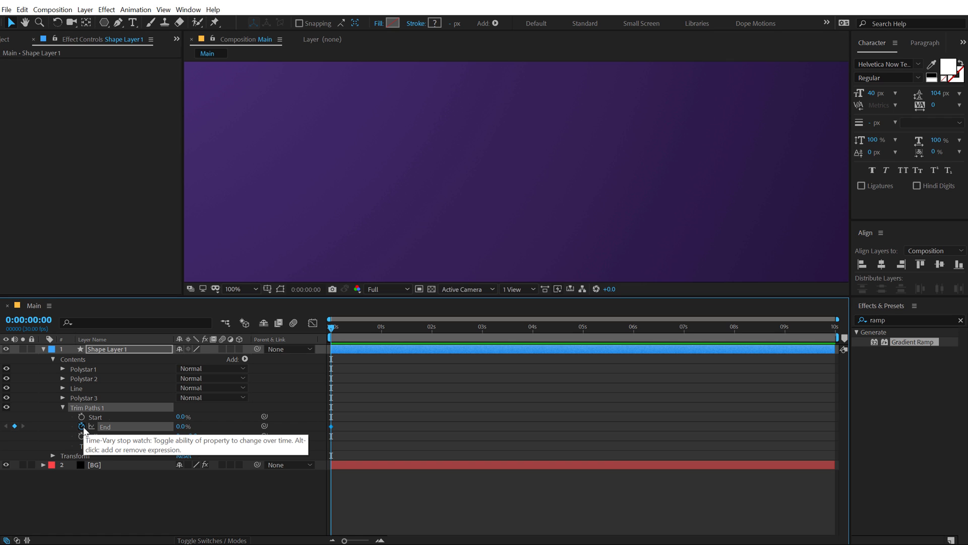
click(82, 437)
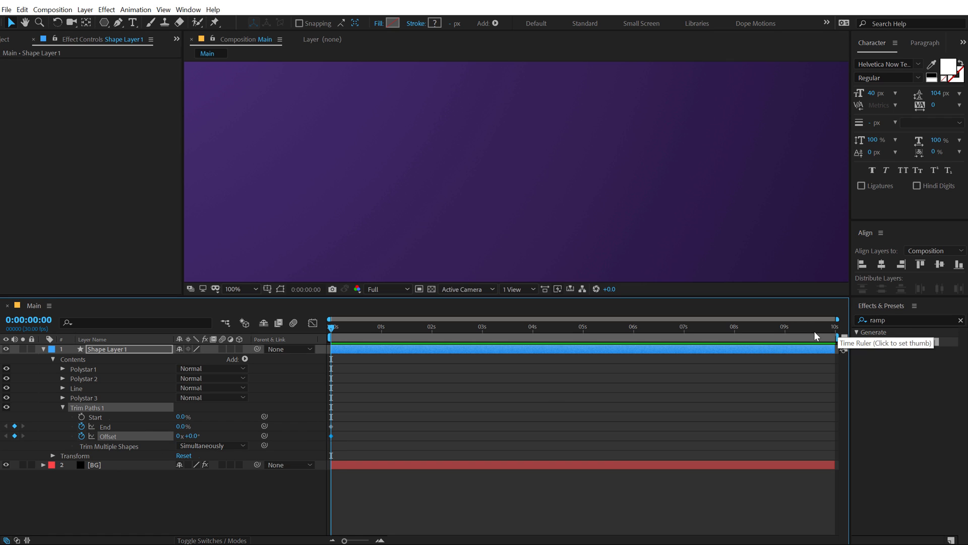
click(834, 327)
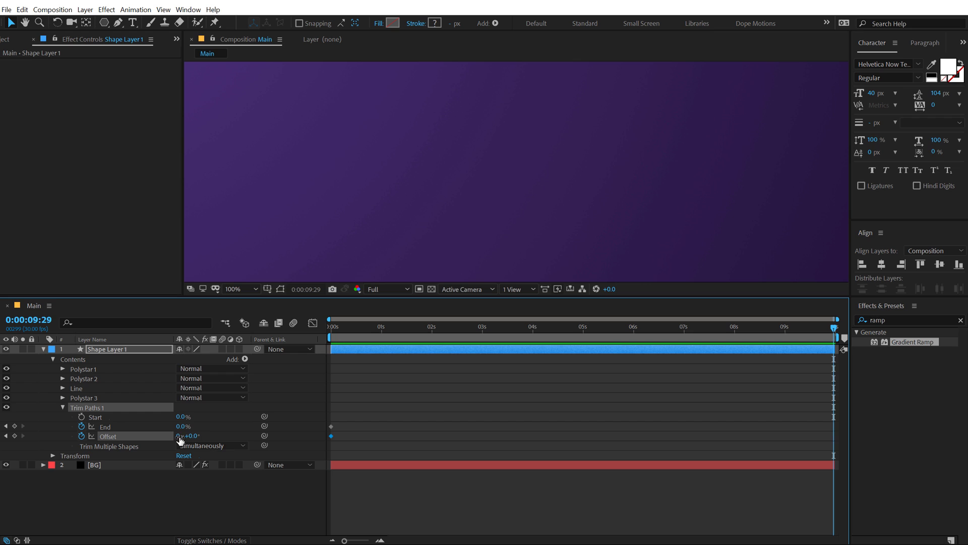
click(179, 436)
click(202, 486)
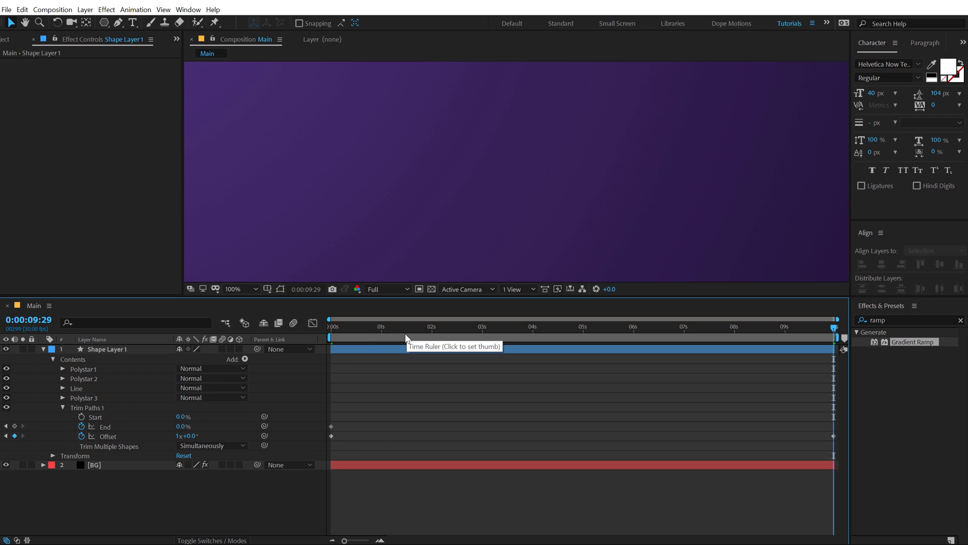
Keyframe the Trim Paths End at 100% at 4 seconds, and Start from 0% at 1 second to 100% at 5 seconds
click(537, 331)
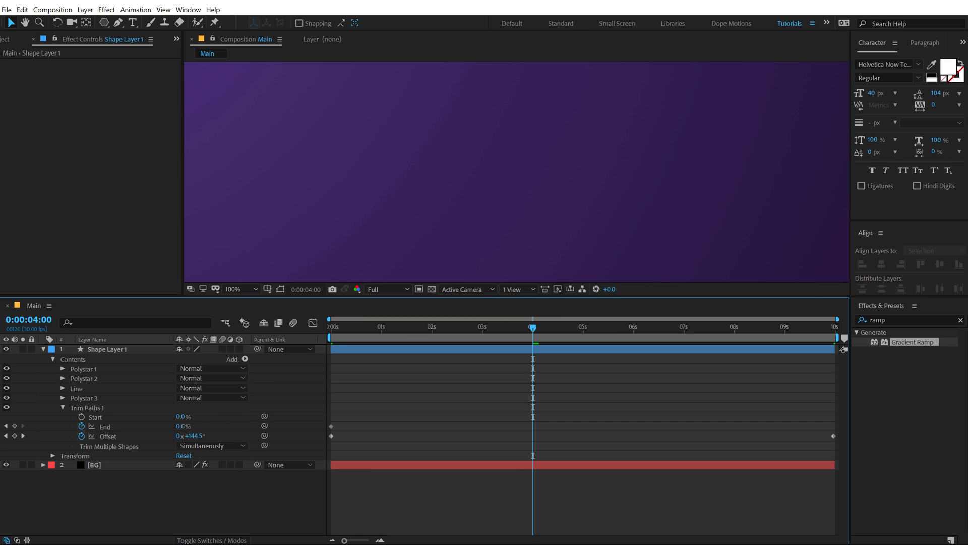
drag(181, 426, 447, 321)
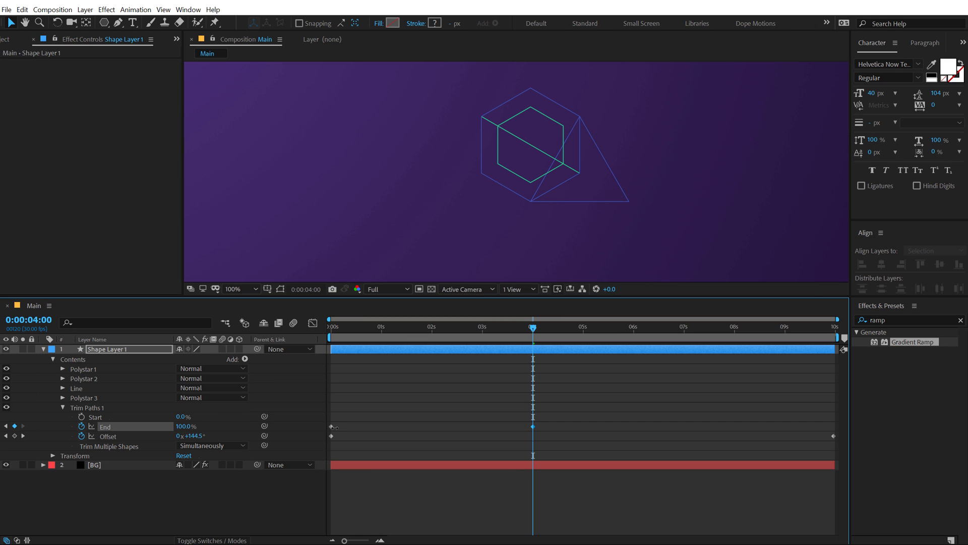
click(382, 334)
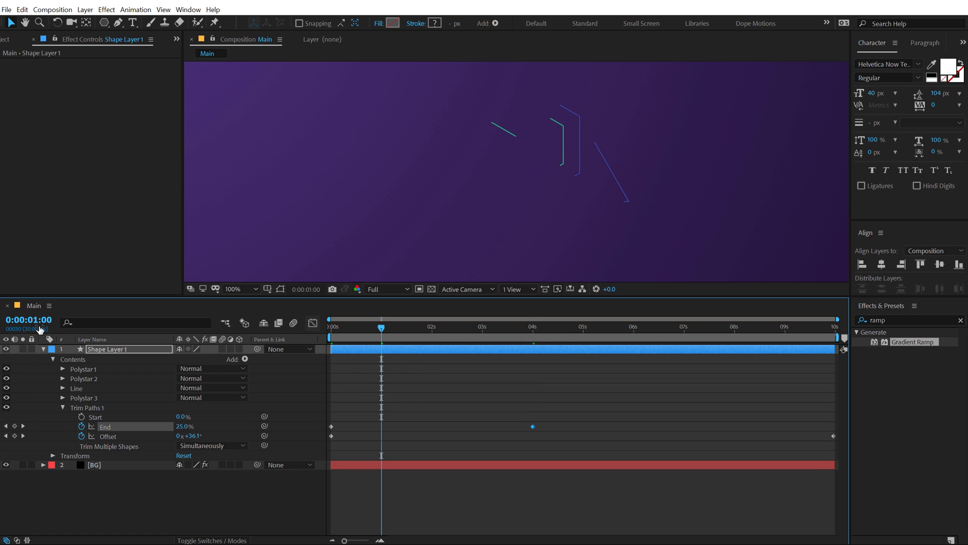
click(81, 417)
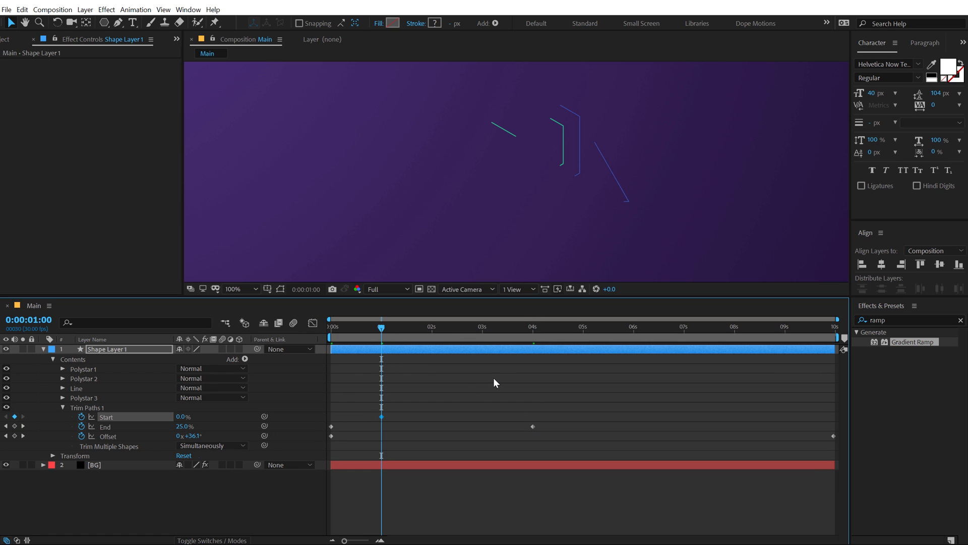
click(583, 334)
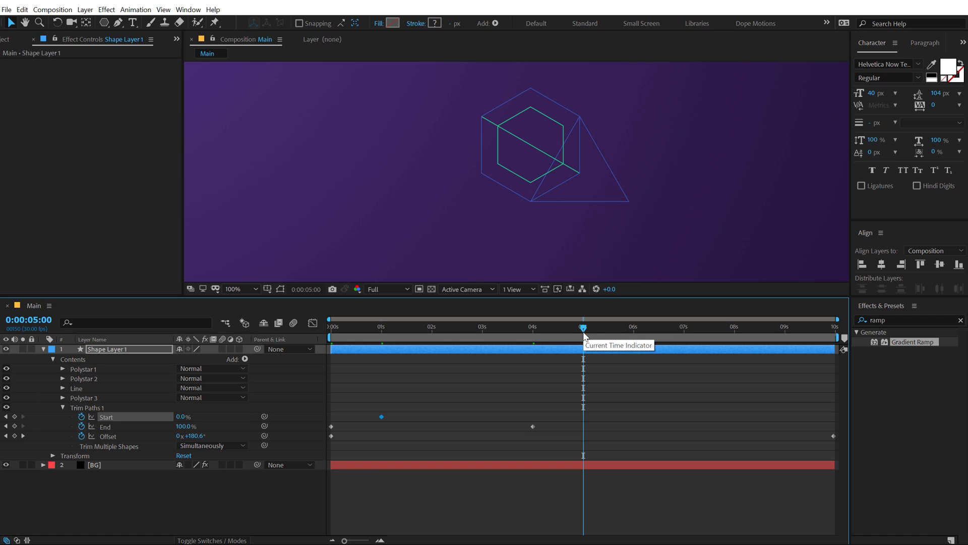
drag(182, 419, 243, 420)
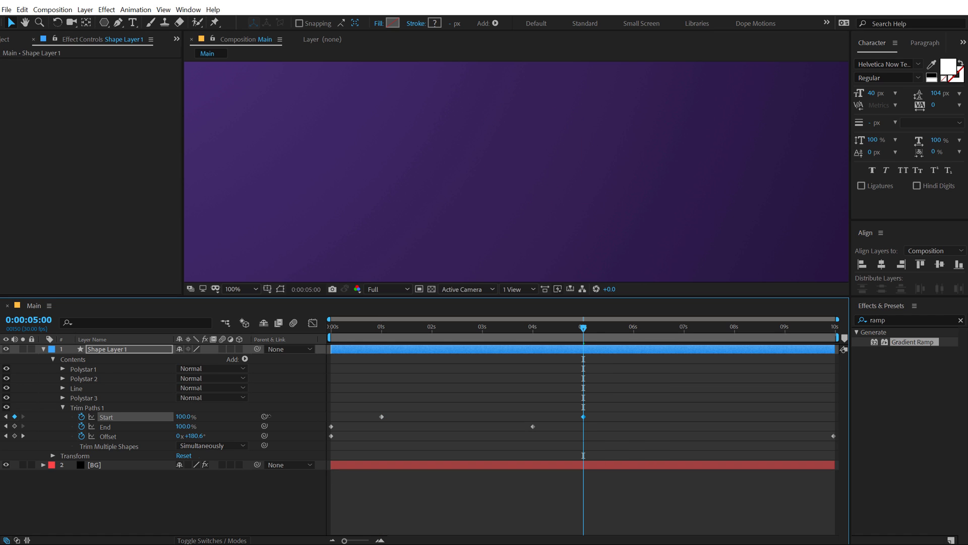
mouse_move(338, 325)
mouse_down()
mouse_move(477, 344)
mouse_move(326, 357)
mouse_move(486, 358)
mouse_up()
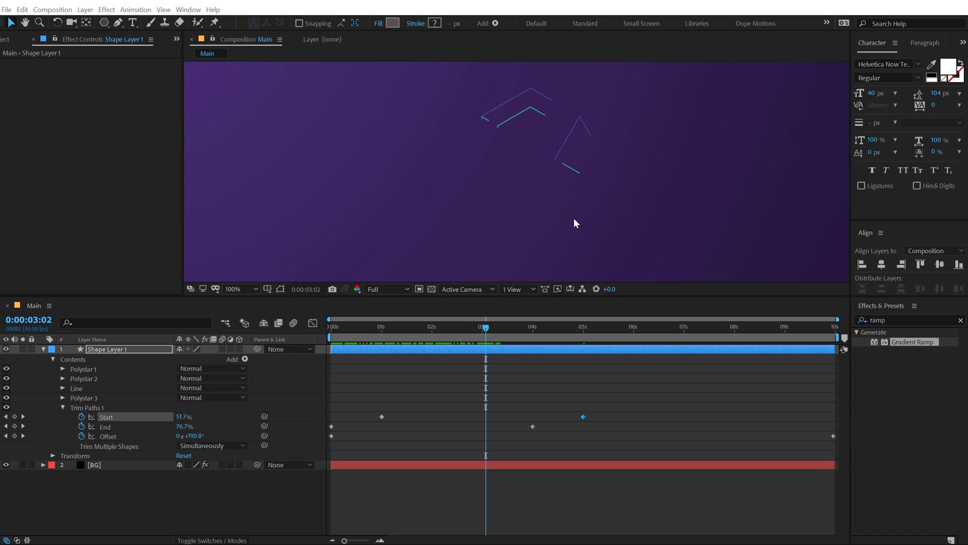
Scrub the trim animation in the timeline and copy the loopOut("pingpong") expression from the Notepad note
drag(530, 334, 636, 357)
drag(571, 361, 481, 368)
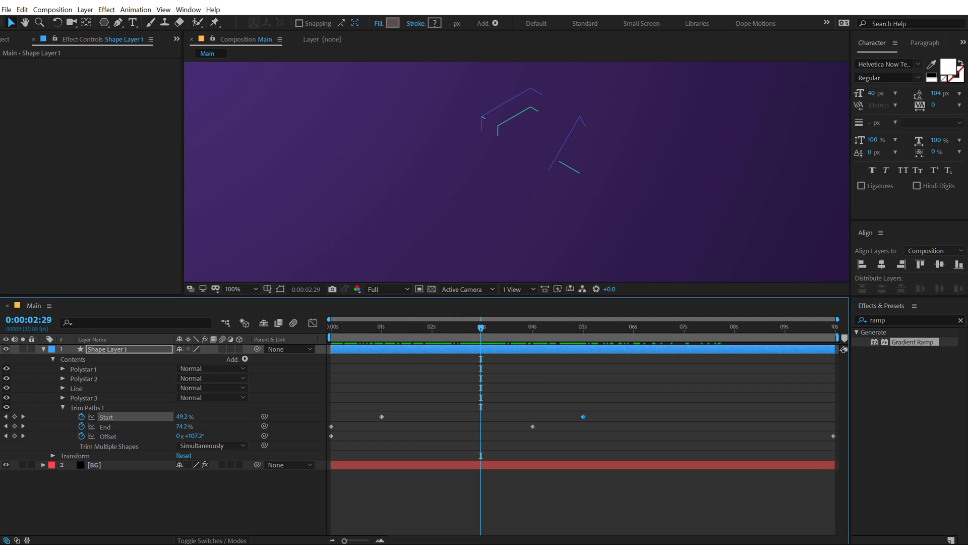
key(alt+Tab)
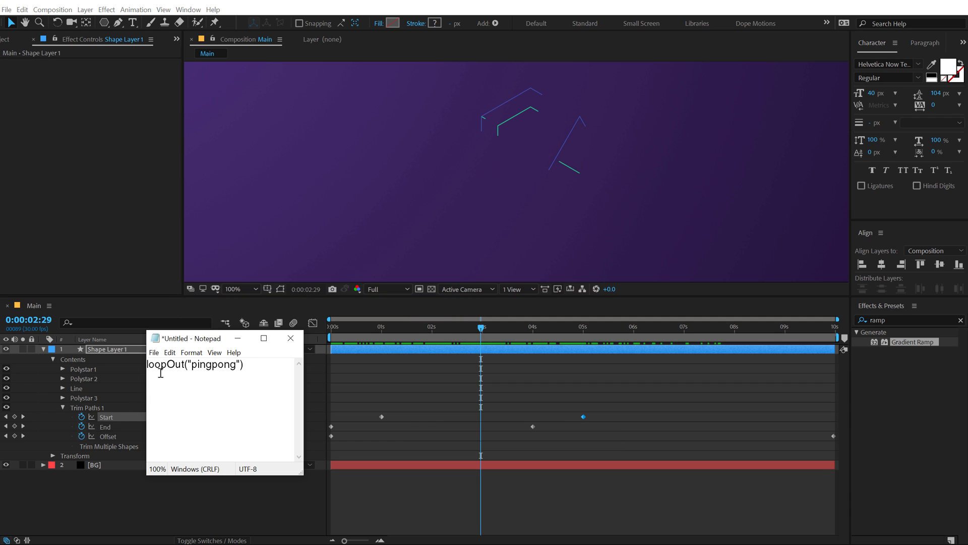
drag(245, 363, 72, 363)
key(ctrl+c)
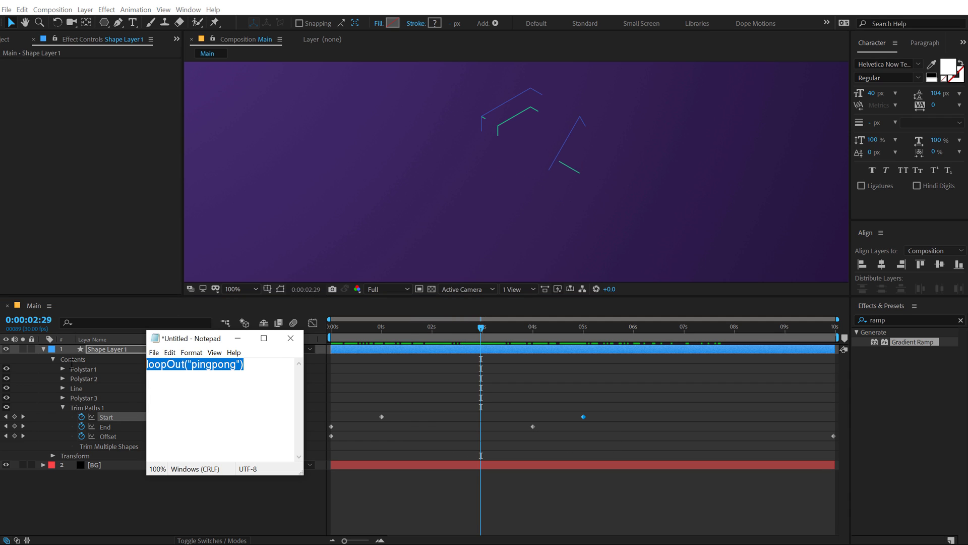
click(417, 390)
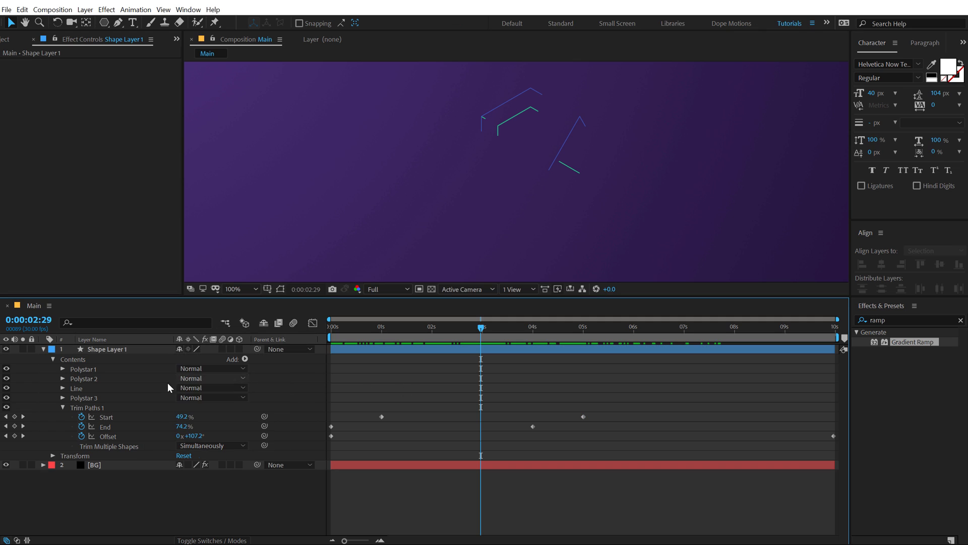
Apply the loopOut("pingpong") expression to both the Start and End properties of Trim Paths 1
alt+click(81, 417)
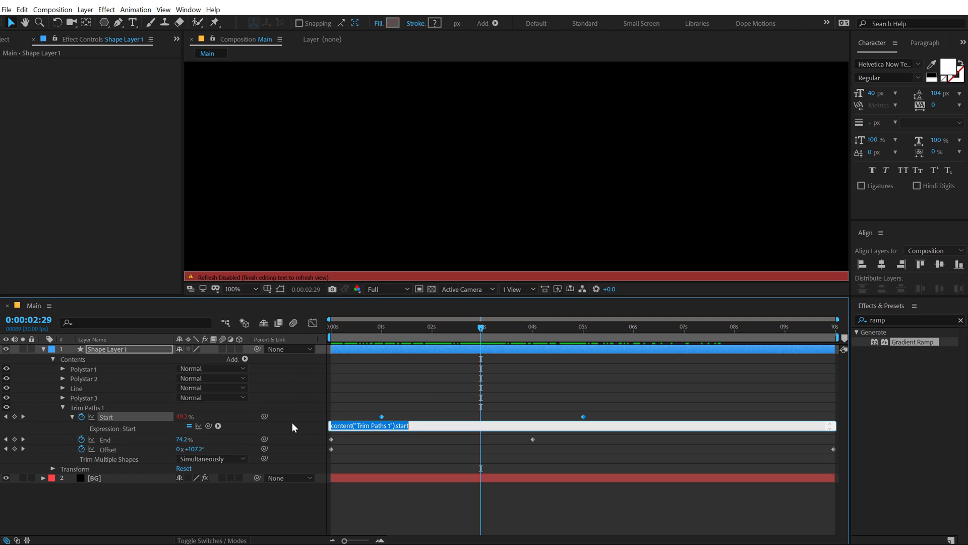
key(ctrl+v)
click(425, 381)
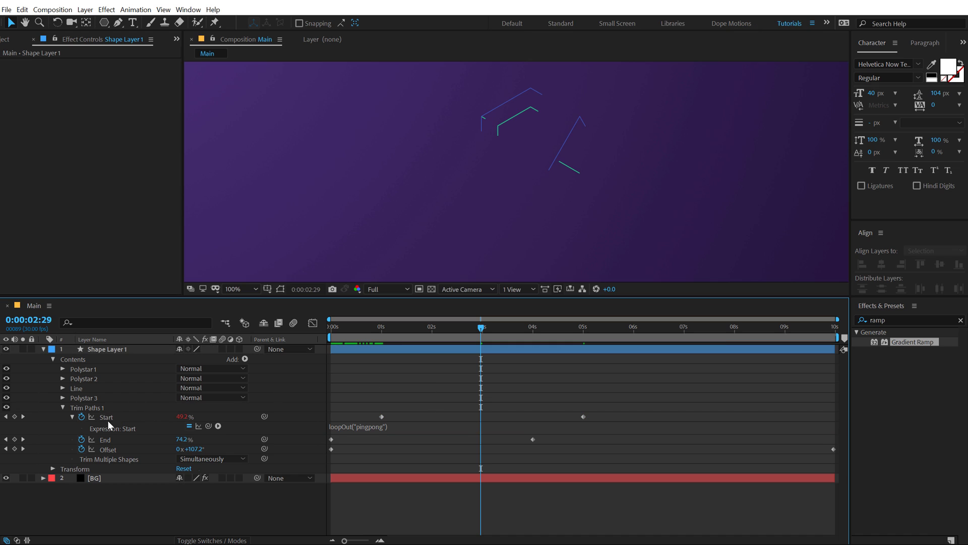
alt+click(81, 439)
key(ctrl+v)
click(506, 343)
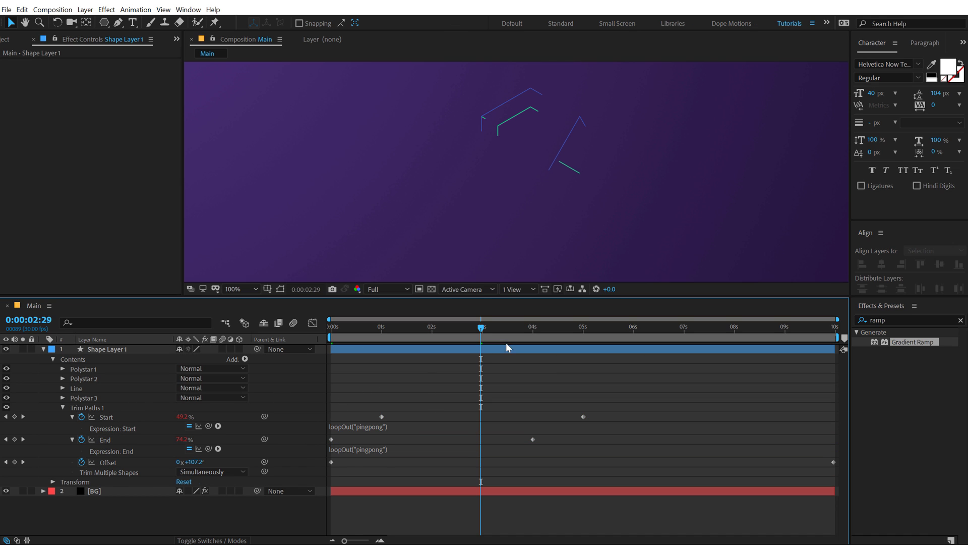
Scrub through the timeline to review the looping trim animation, and collapse Trim Paths 1
drag(508, 330, 622, 380)
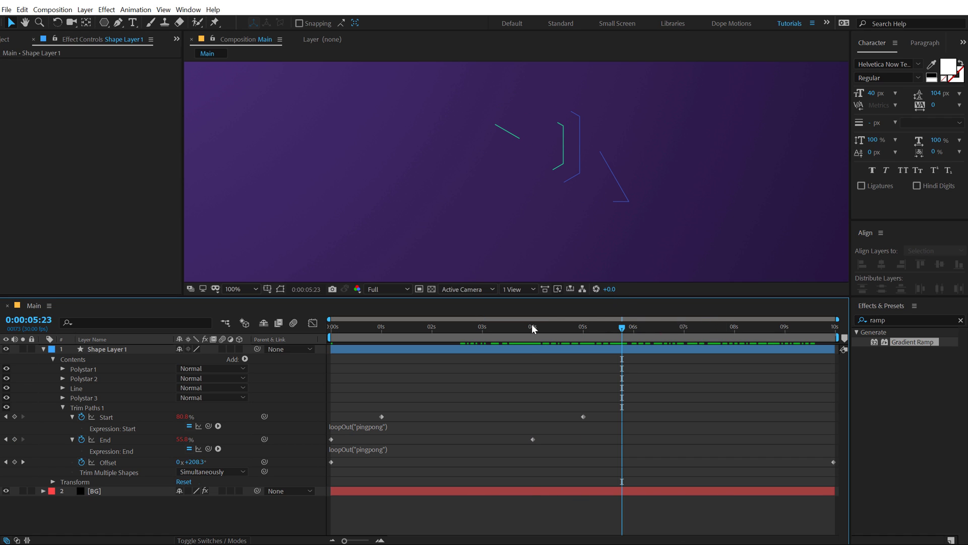
drag(533, 329, 481, 347)
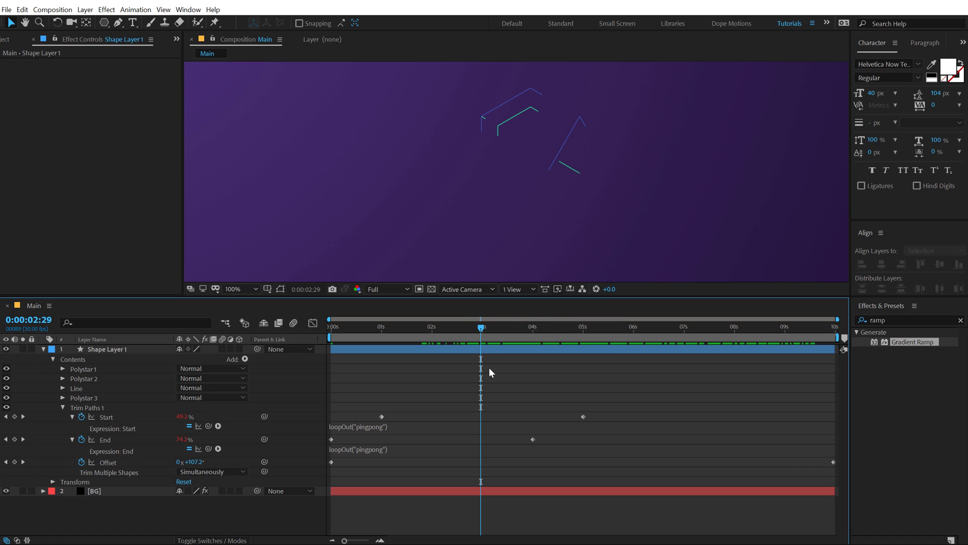
click(60, 406)
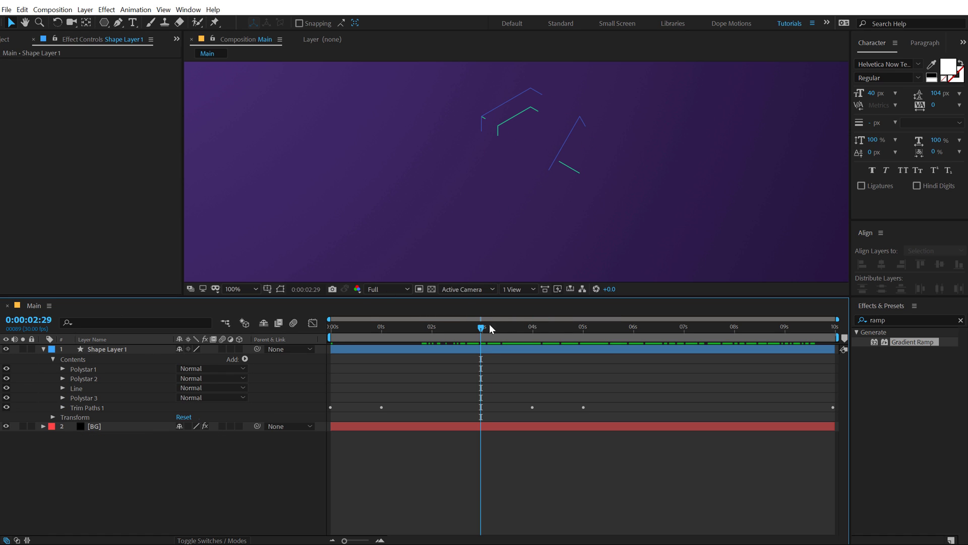
drag(490, 329, 449, 328)
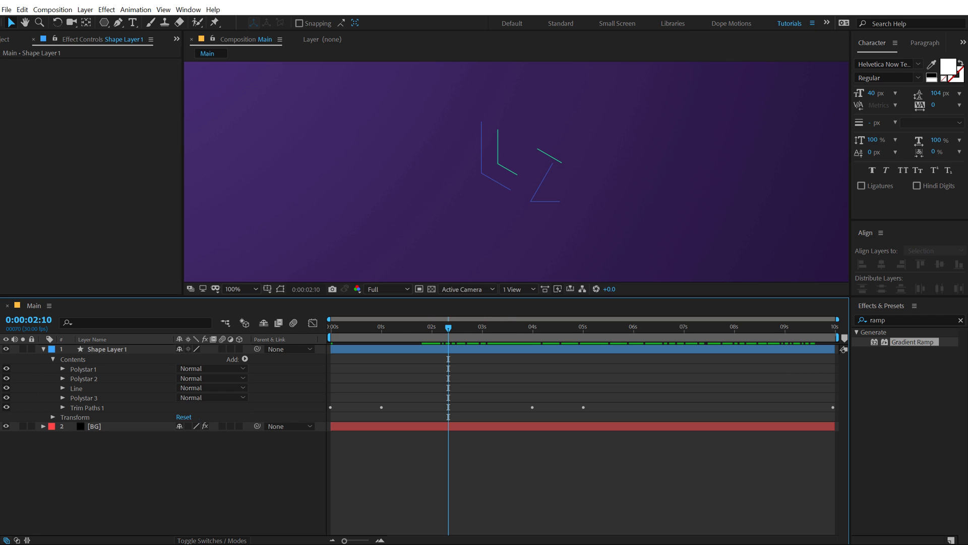
Turn off the visibility of Trim Paths 1 and add a Repeater to the contents of Shape Layer 1
click(6, 407)
click(245, 358)
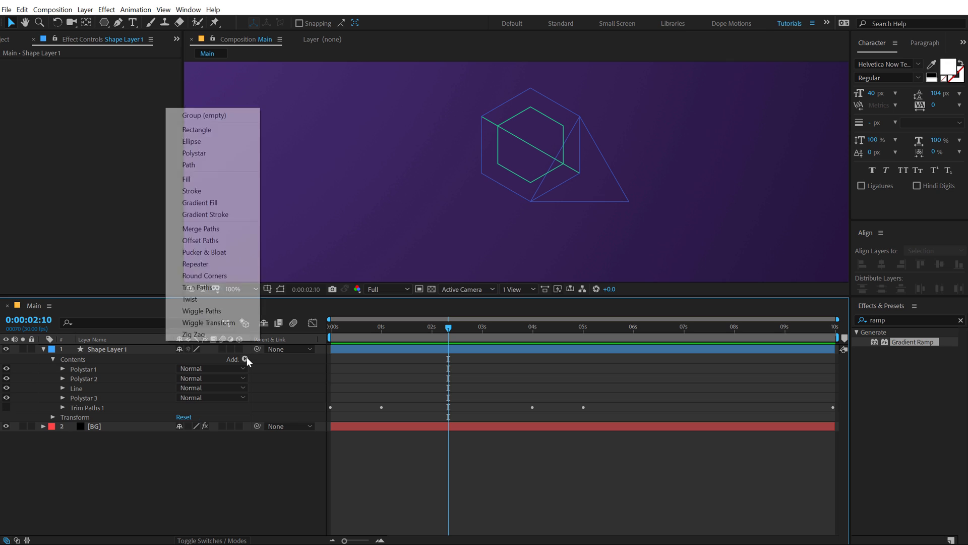
click(196, 263)
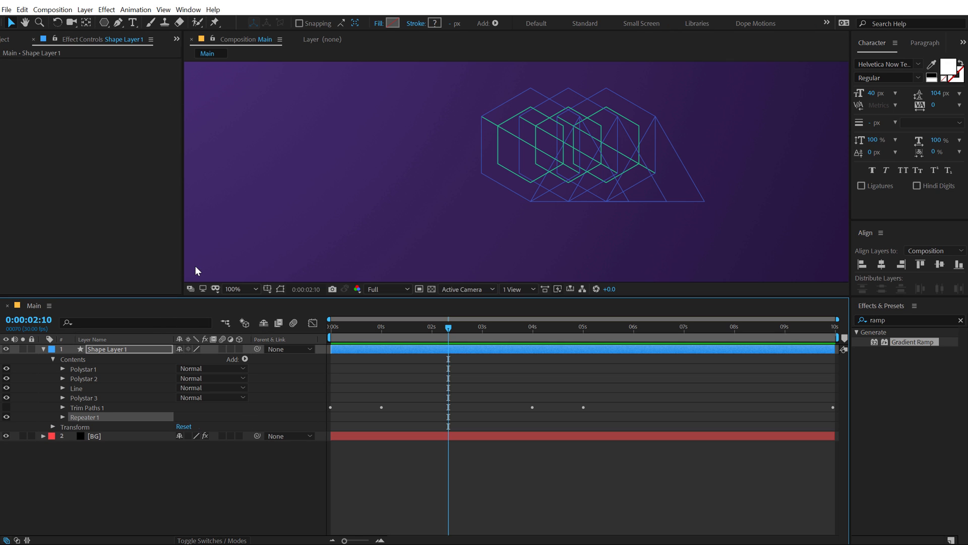
Set the Repeater 1 transform Position to 260.0, 0.0 so neighbouring outer hexagons share an edge
click(62, 417)
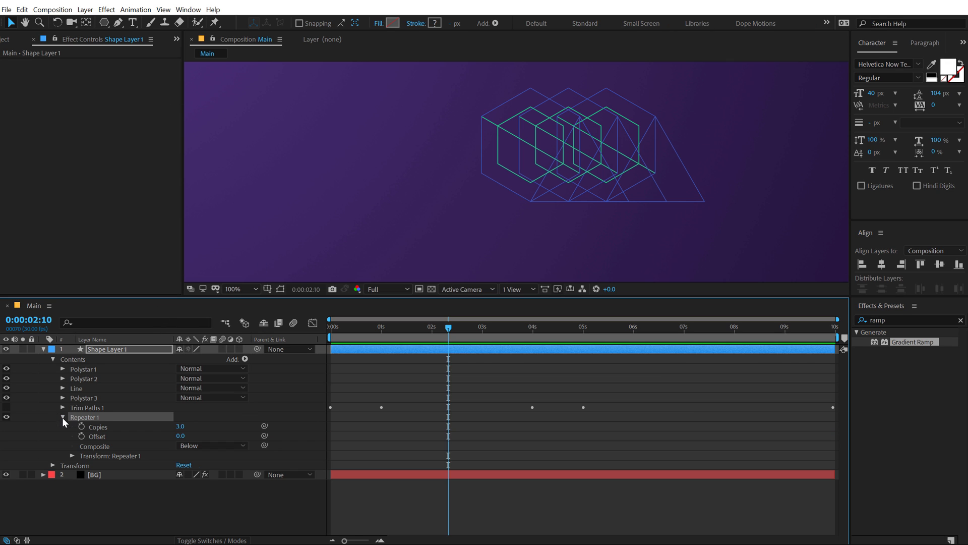
click(71, 456)
drag(182, 474, 260, 462)
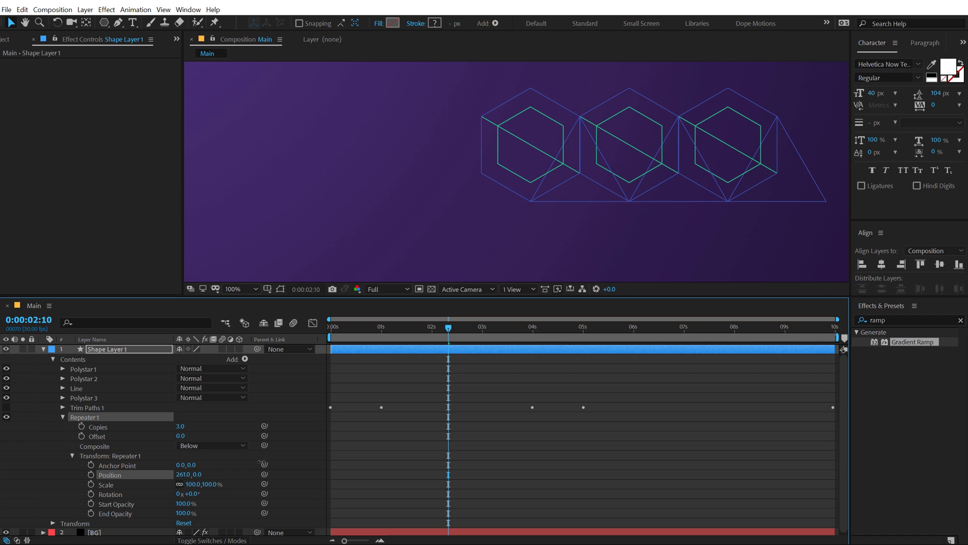
scroll(558, 222, up, 2)
scroll(591, 194, up, 3)
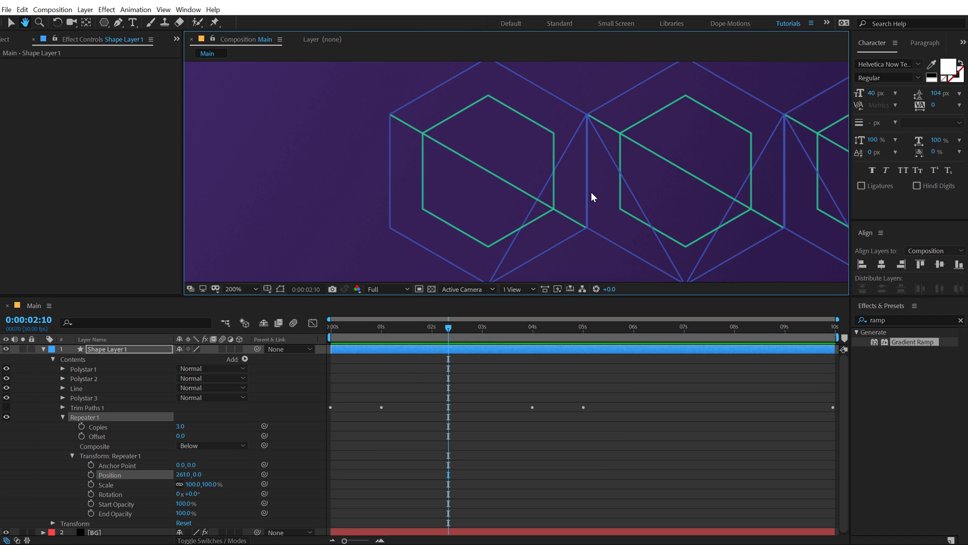
drag(592, 190, 493, 218)
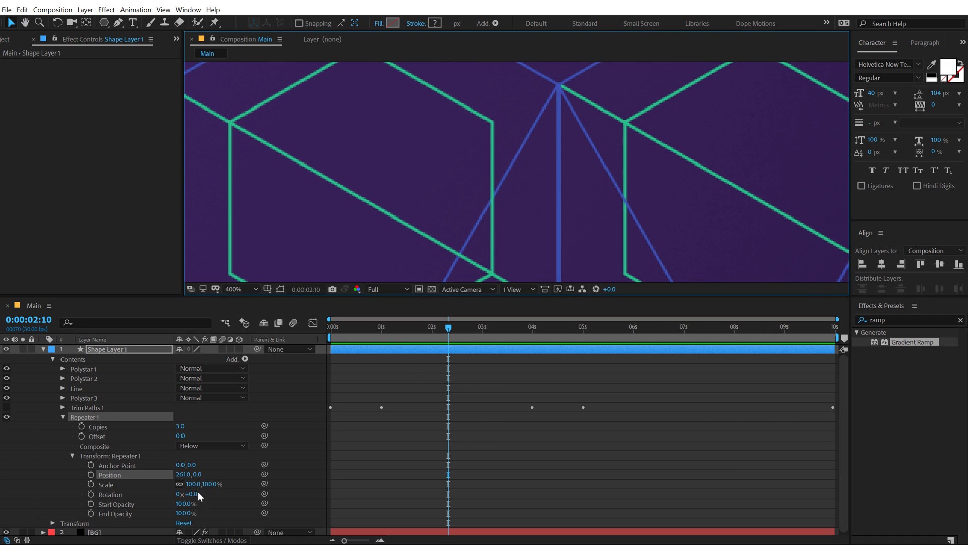
drag(183, 477, 182, 475)
Set the number of copies of Repeater 1 to 10 and collapse its properties
scroll(457, 198, down, 4)
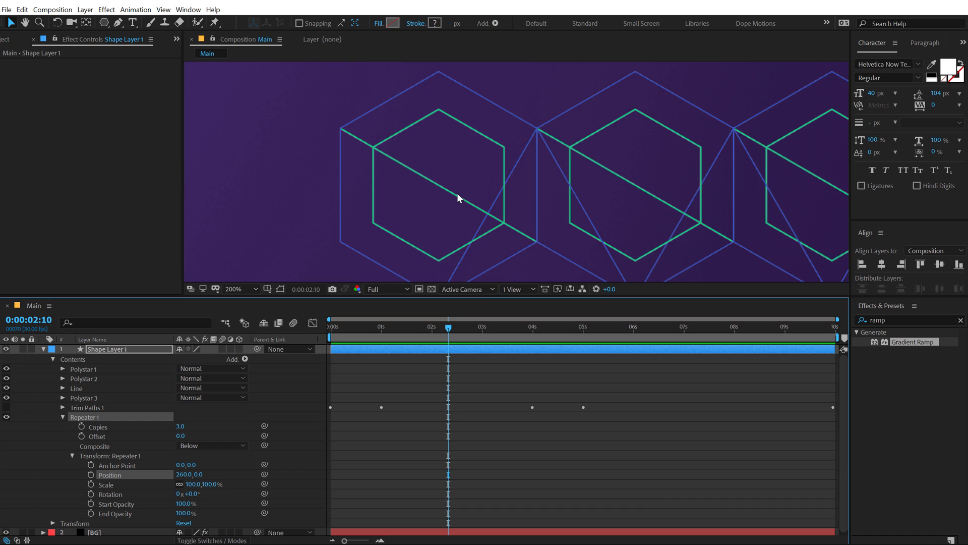
key(h)
drag(499, 194, 483, 182)
key(v)
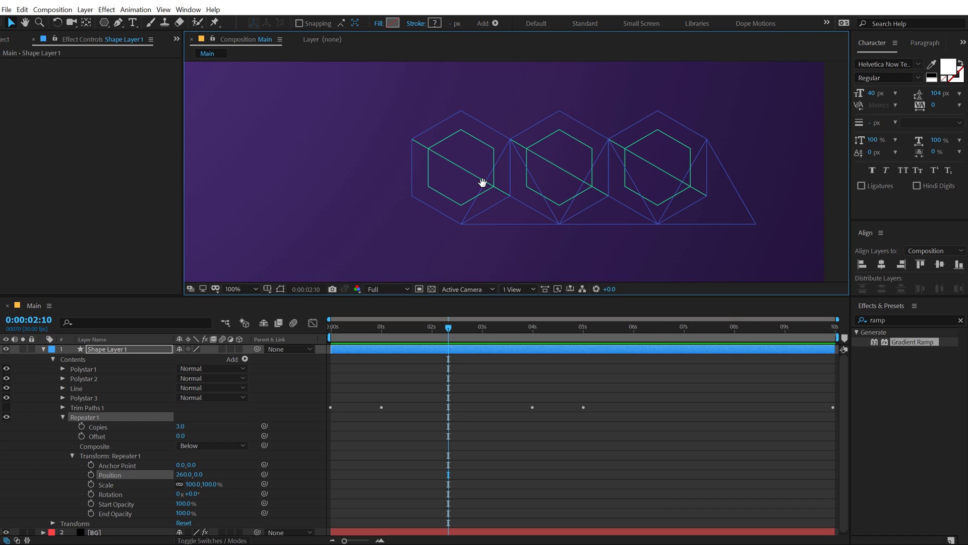
click(180, 427)
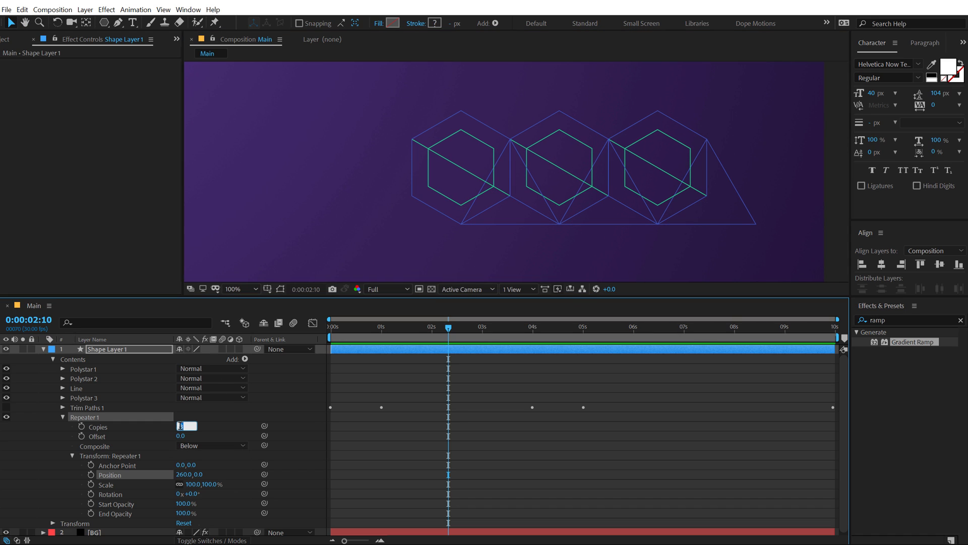
key(Return)
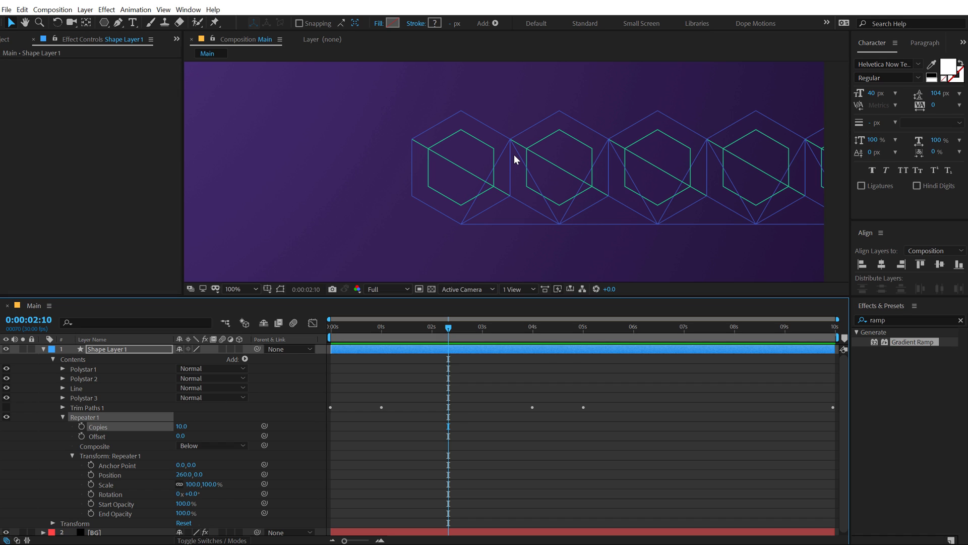
scroll(513, 154, down, 2)
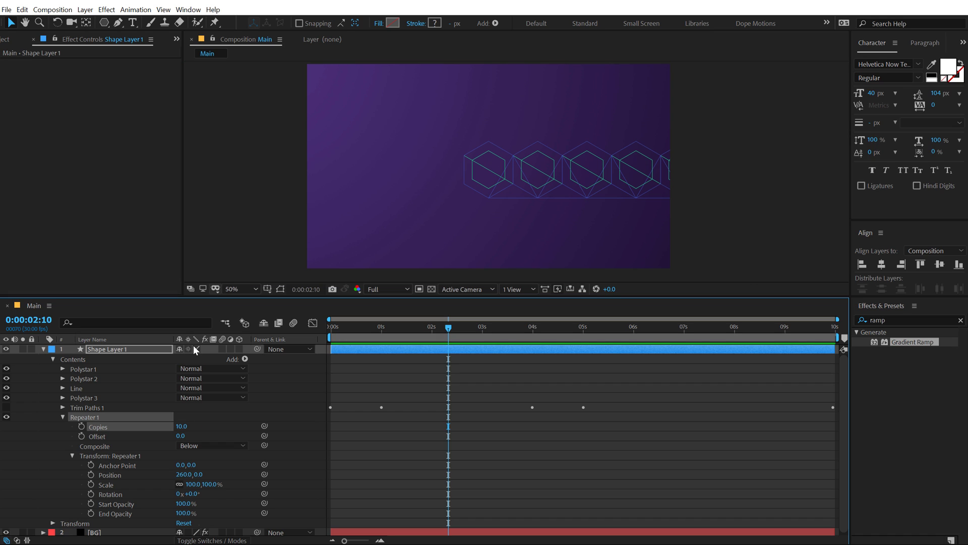
click(62, 417)
key(F2)
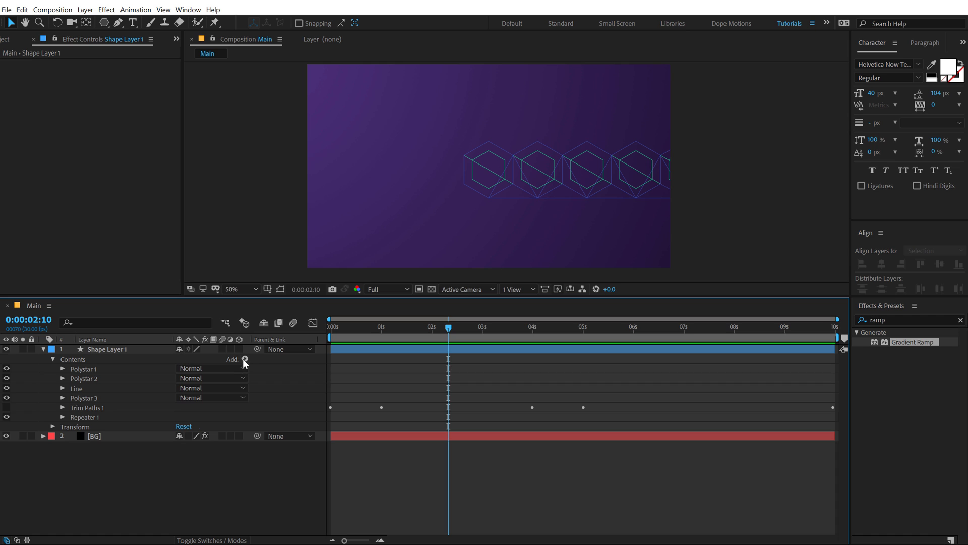
Add a second Repeater to the contents of Shape Layer 1 and set its Copies to 10
click(245, 359)
click(199, 263)
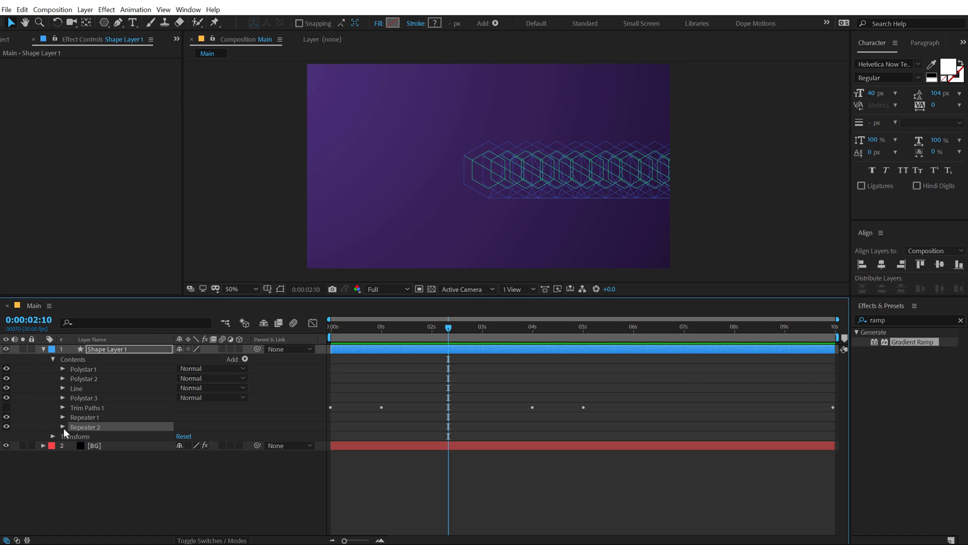
click(62, 427)
click(180, 436)
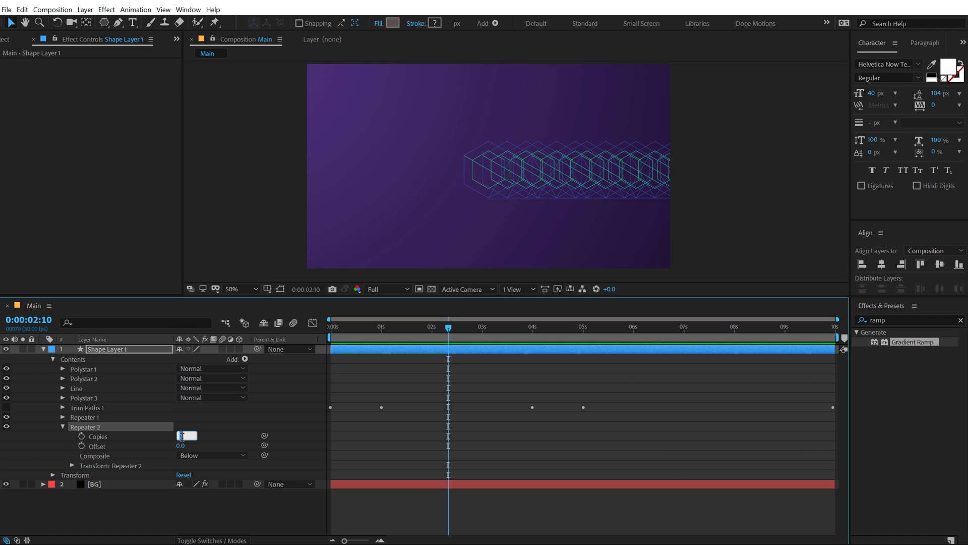
key(Return)
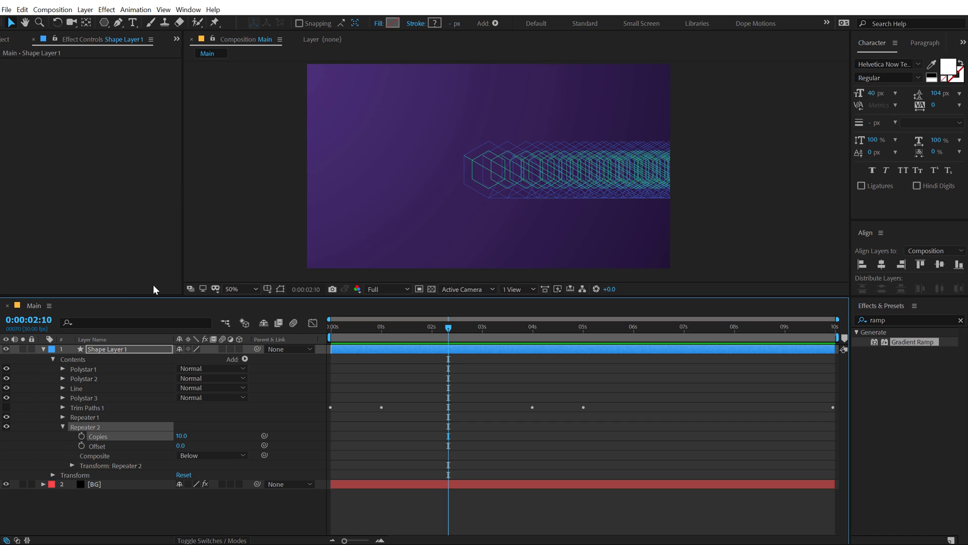
Set the Repeater 2 transform Position to 130.0, 226.0 so the hexagon rows interlock along their outer edges
click(71, 465)
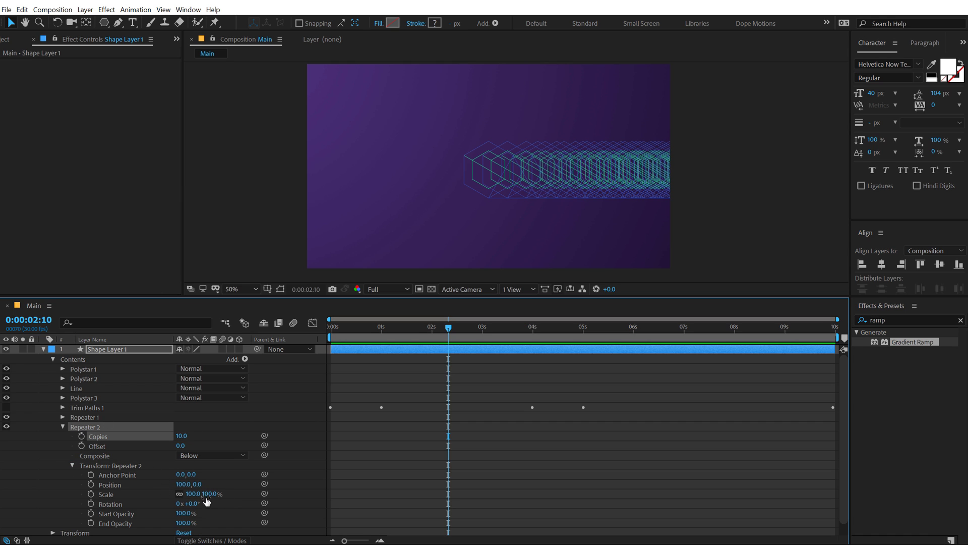
drag(196, 484, 363, 460)
scroll(546, 204, up, 3)
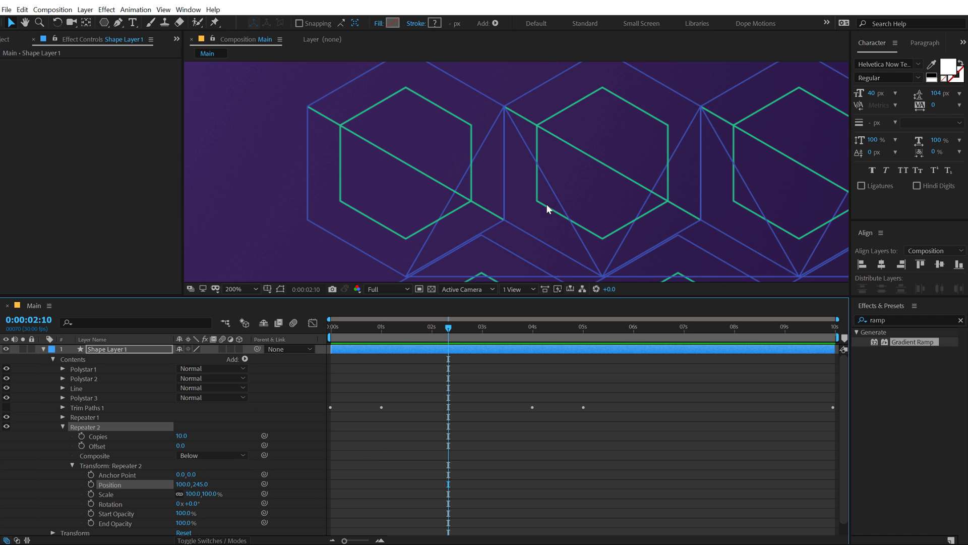
scroll(492, 158, up, 2)
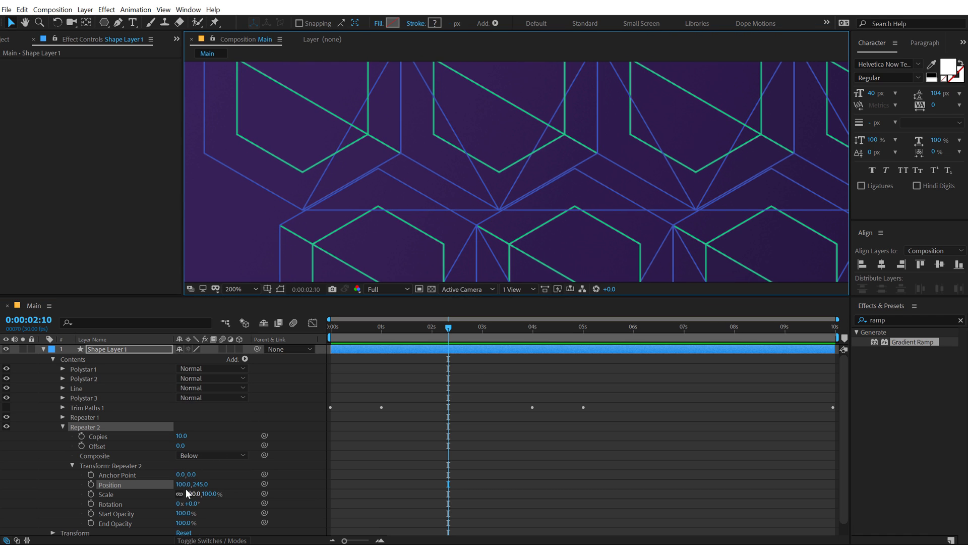
mouse_move(186, 489)
mouse_down()
mouse_move(249, 490)
mouse_move(184, 486)
mouse_up()
scroll(395, 174, up, 2)
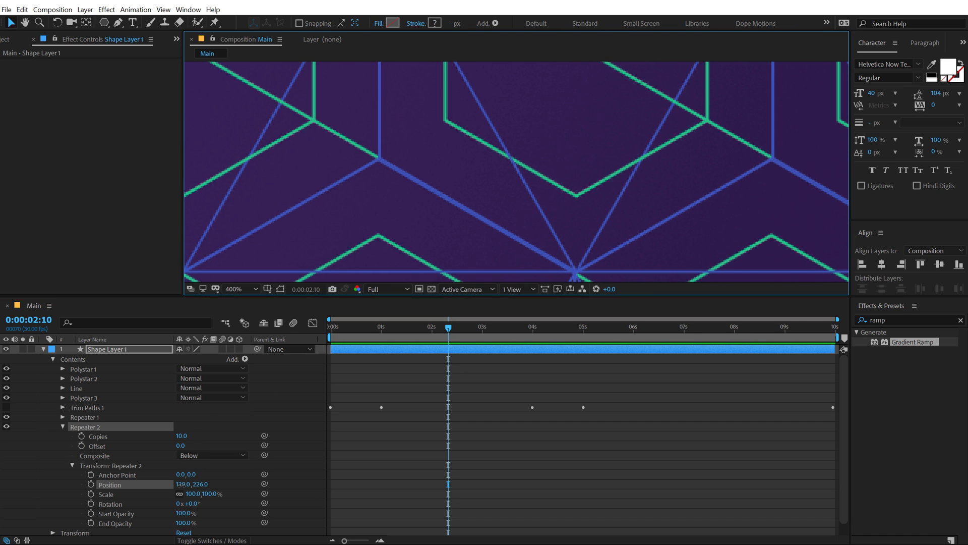
drag(179, 484, 207, 487)
Move Shape Layer 1 beyond the composition's upper-left corner so the hexagon pattern fills the frame, and collapse Repeater 2
scroll(464, 221, down, 4)
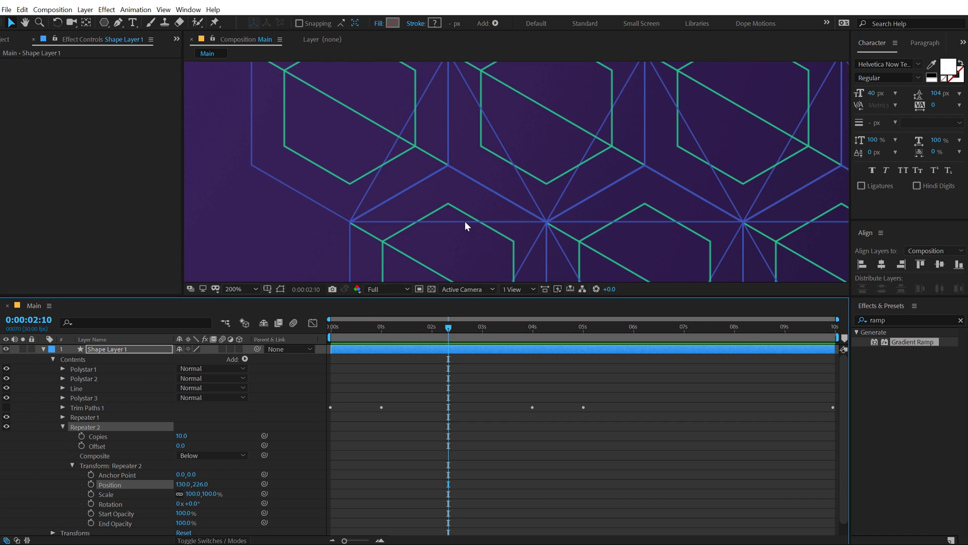
scroll(502, 217, down, 2)
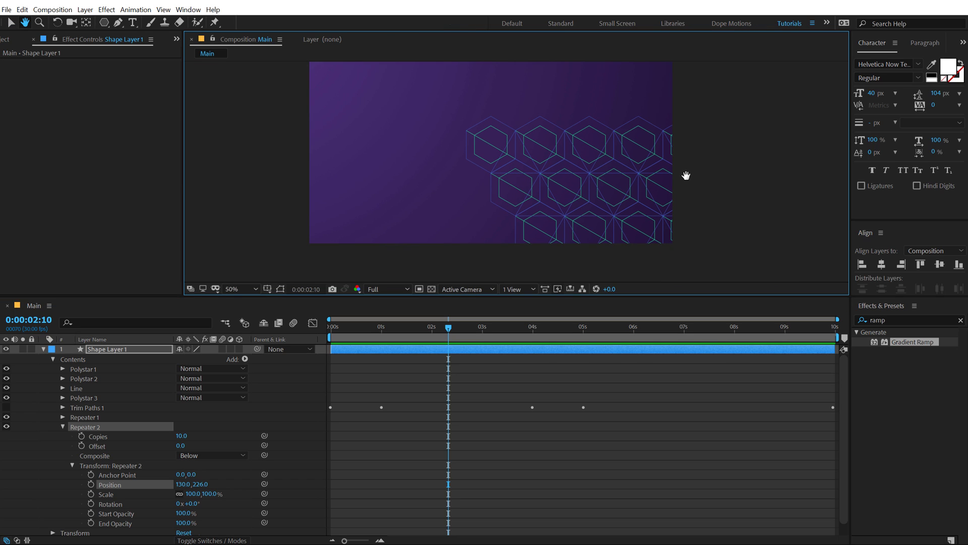
click(103, 349)
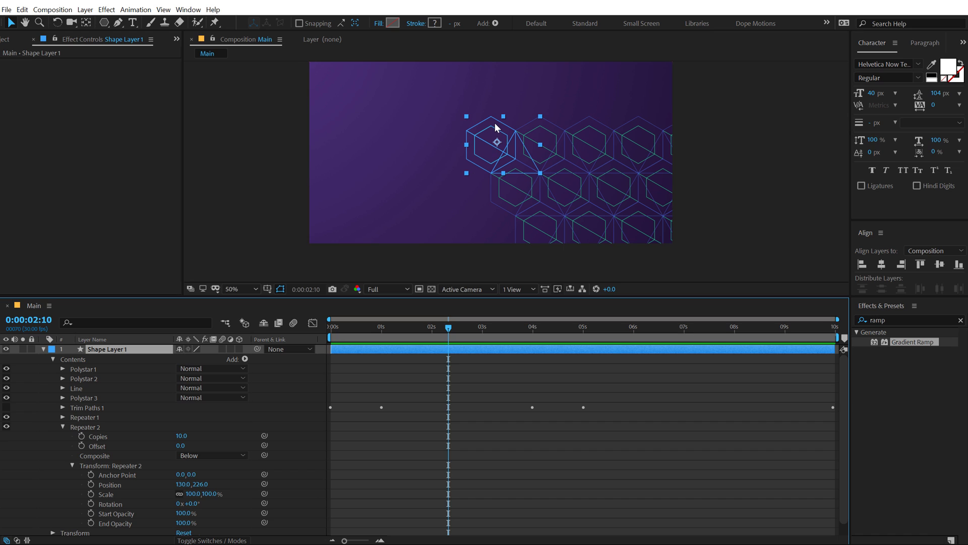
scroll(502, 152, down, 2)
drag(505, 158, 356, 93)
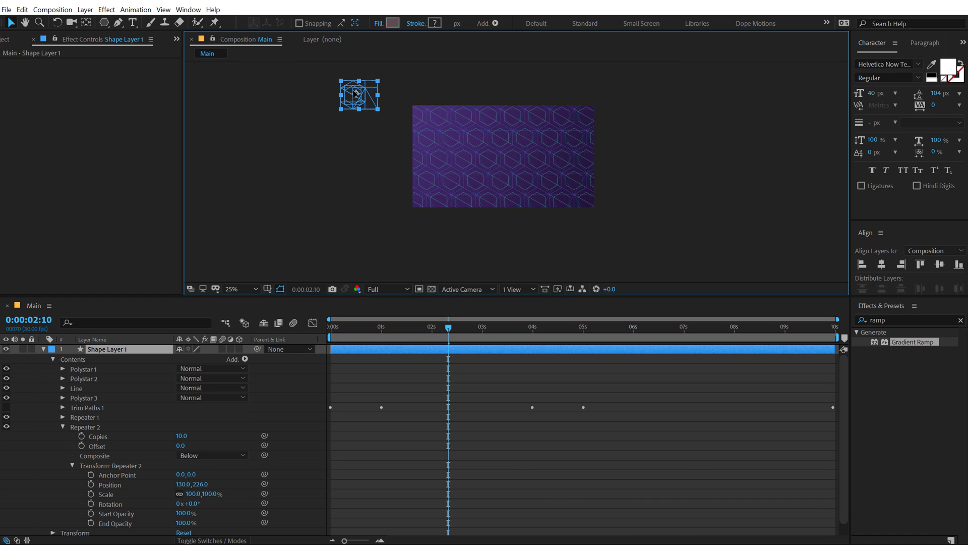
scroll(356, 93, up, 1)
click(23, 420)
click(61, 427)
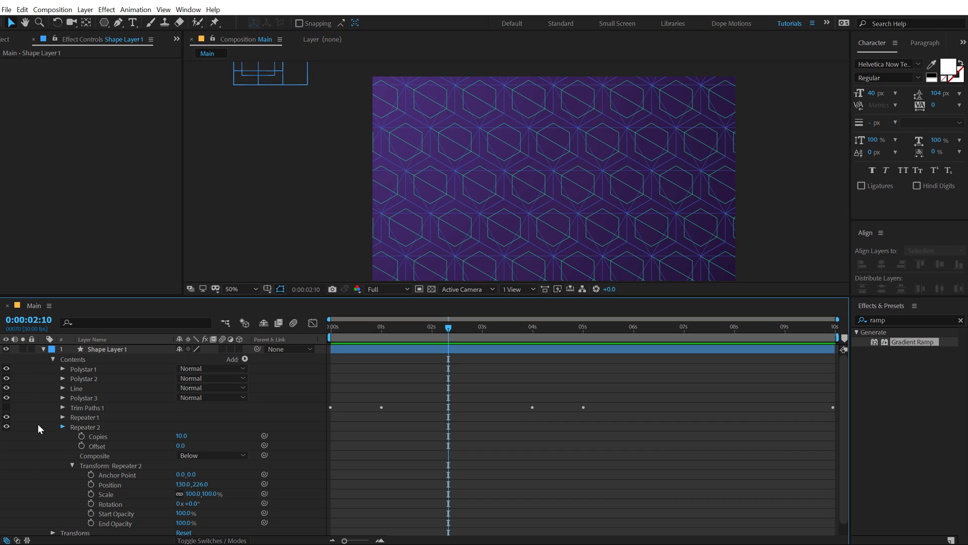
Turn Trim Paths 1 back on and scrub through the timeline to check the repeated pattern's animation
click(6, 407)
drag(339, 331, 521, 375)
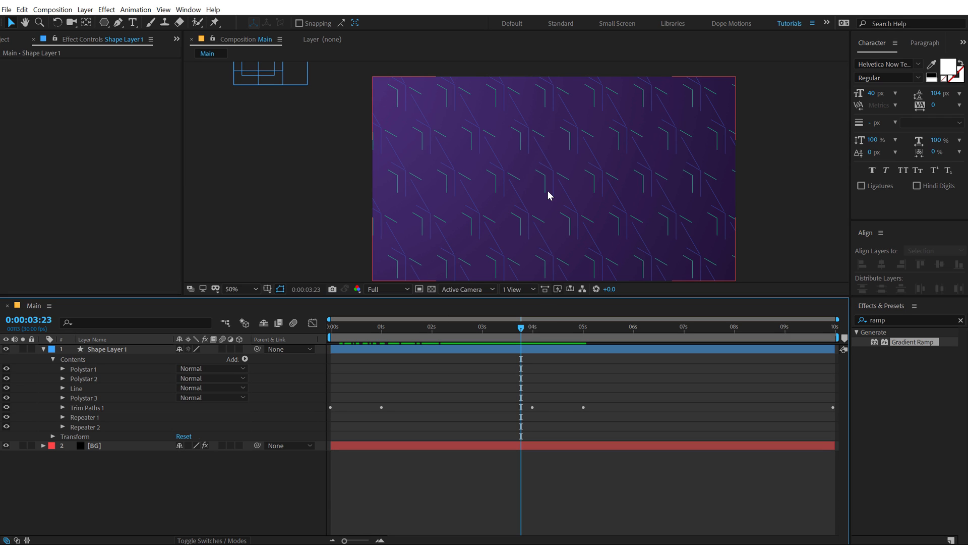
scroll(550, 195, up, 2)
scroll(549, 195, down, 2)
Deepen the purple background by picking a darker Gradient Ramp color on the BG layer
click(101, 445)
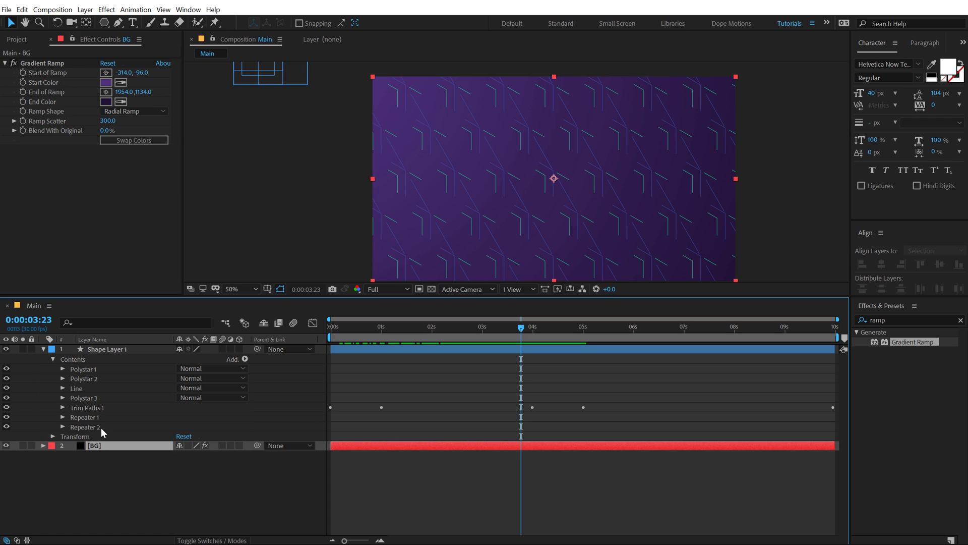
click(106, 82)
mouse_move(229, 179)
mouse_down()
mouse_move(231, 188)
mouse_move(216, 171)
mouse_move(231, 185)
mouse_up()
click(396, 111)
drag(474, 327, 521, 327)
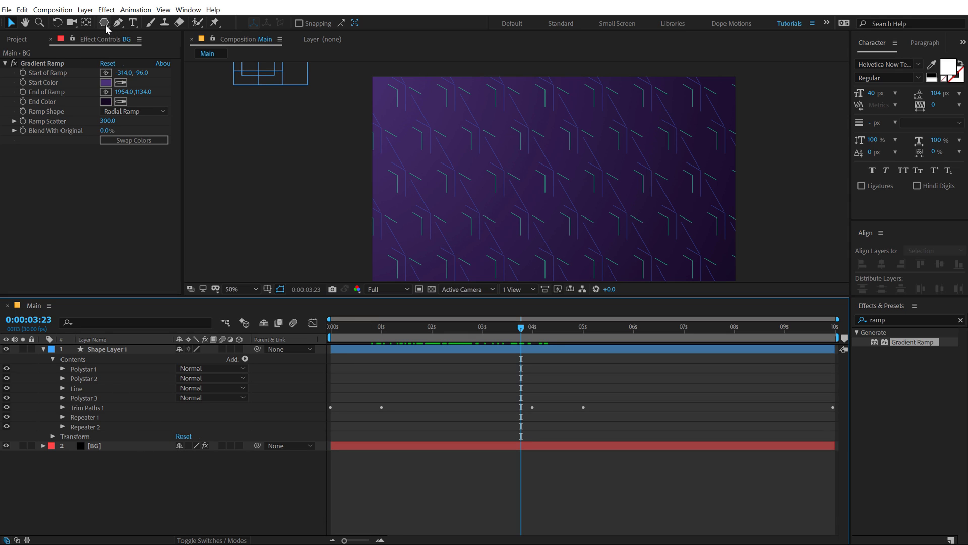
Choose the Ellipse tool with a 1 px stroke width and a bright blue fill color
drag(104, 23, 147, 49)
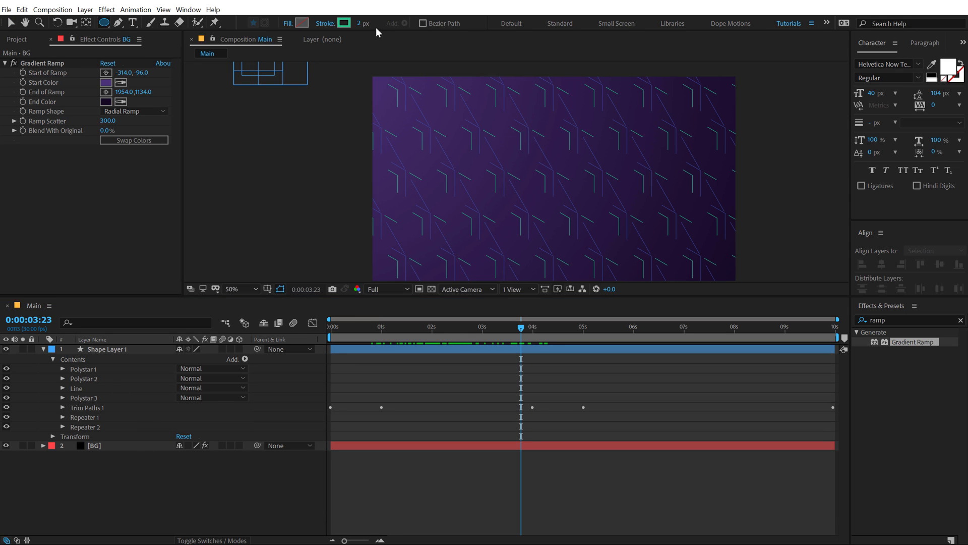
drag(364, 23, 357, 23)
click(301, 22)
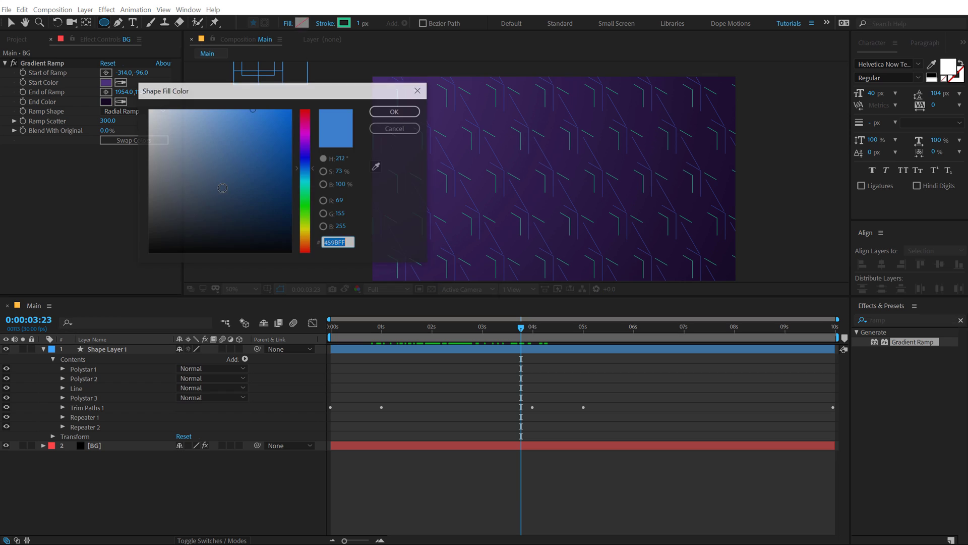
drag(251, 134, 261, 108)
click(378, 112)
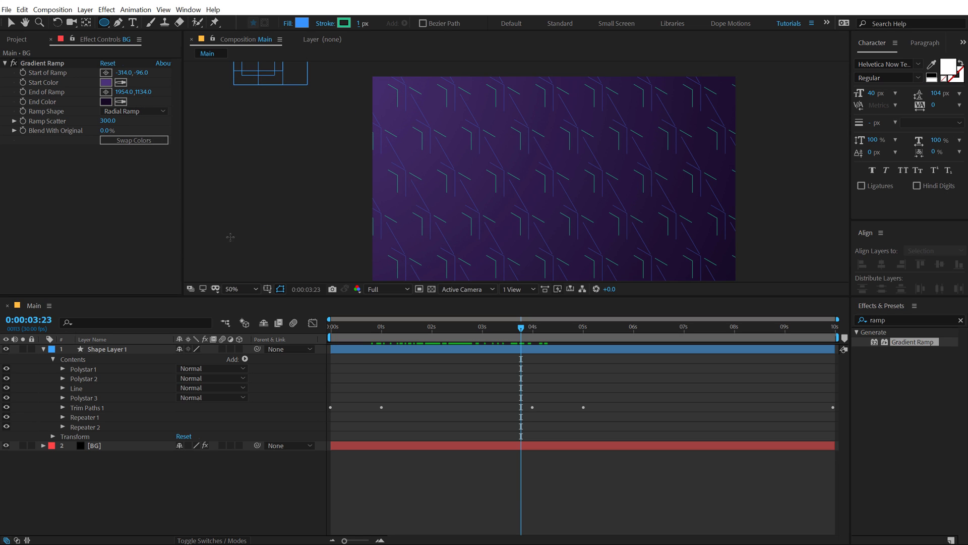
Turn off Trim Paths 1 and both repeaters on Shape Layer 1, then re-enable Trim Paths 1 at 0:00:02:02
click(111, 349)
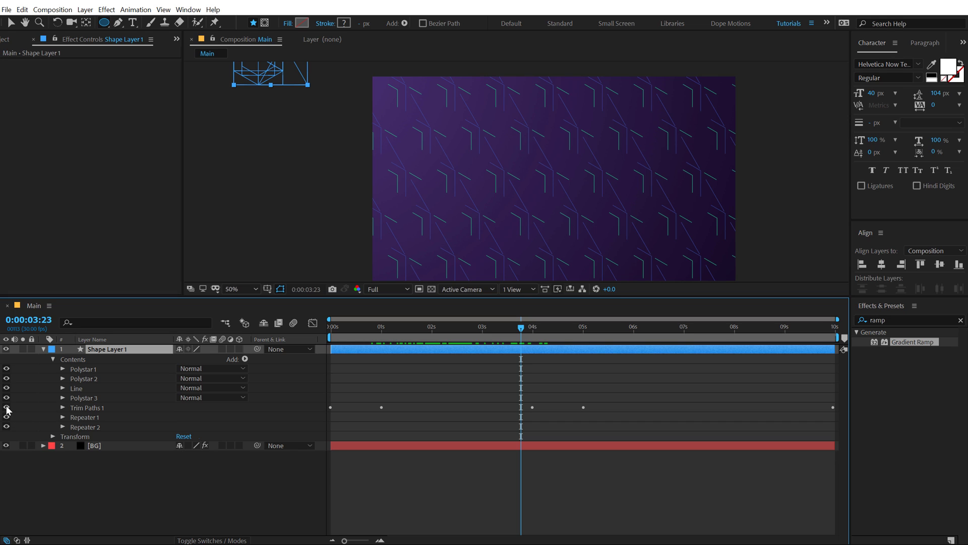
drag(6, 407, 14, 420)
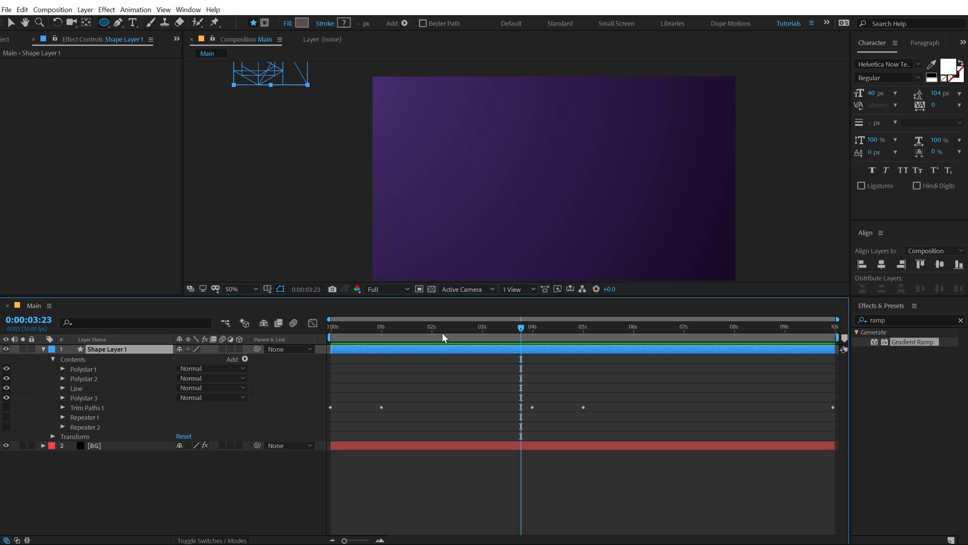
drag(451, 329, 435, 328)
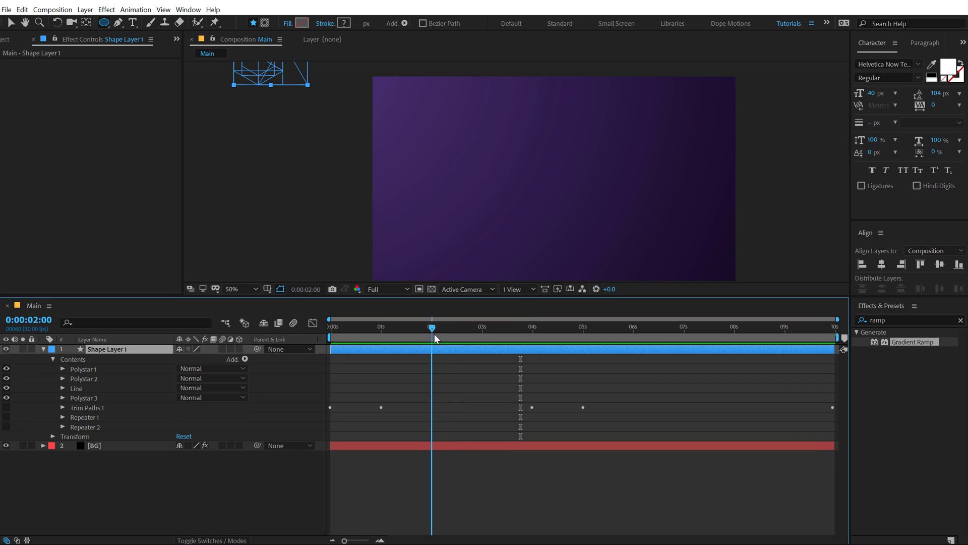
click(7, 408)
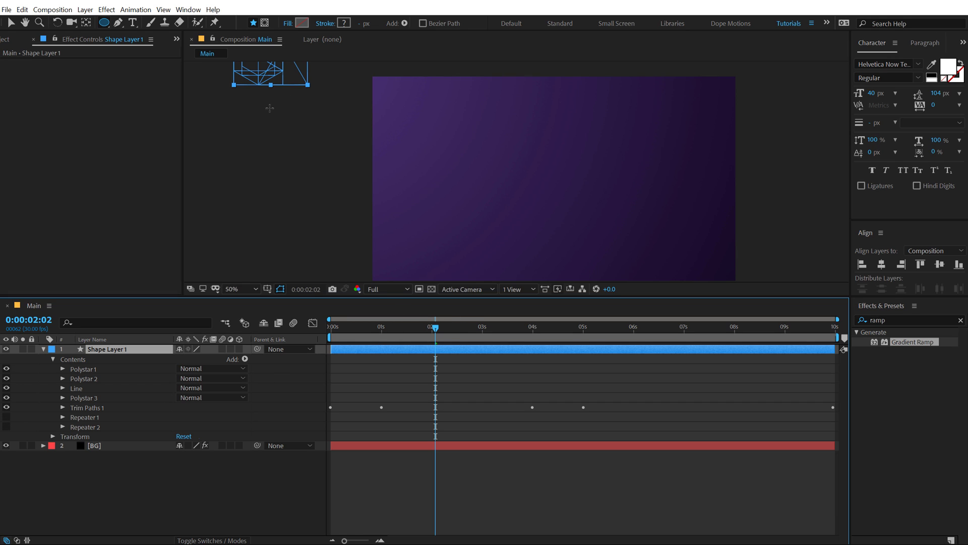
Move Shape Layer 1 back inside the frame and center it horizontally and vertically in the composition
key(comma)
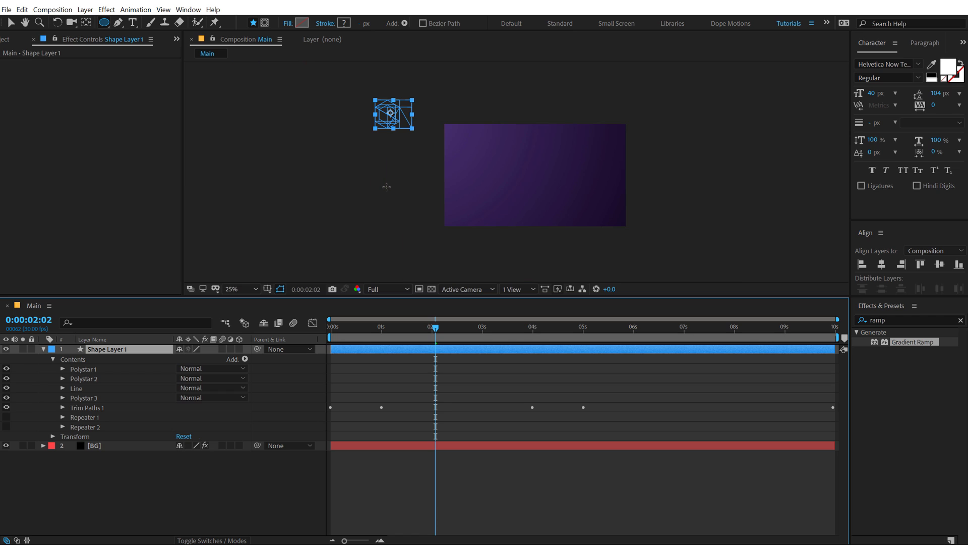
click(10, 22)
drag(384, 115, 503, 173)
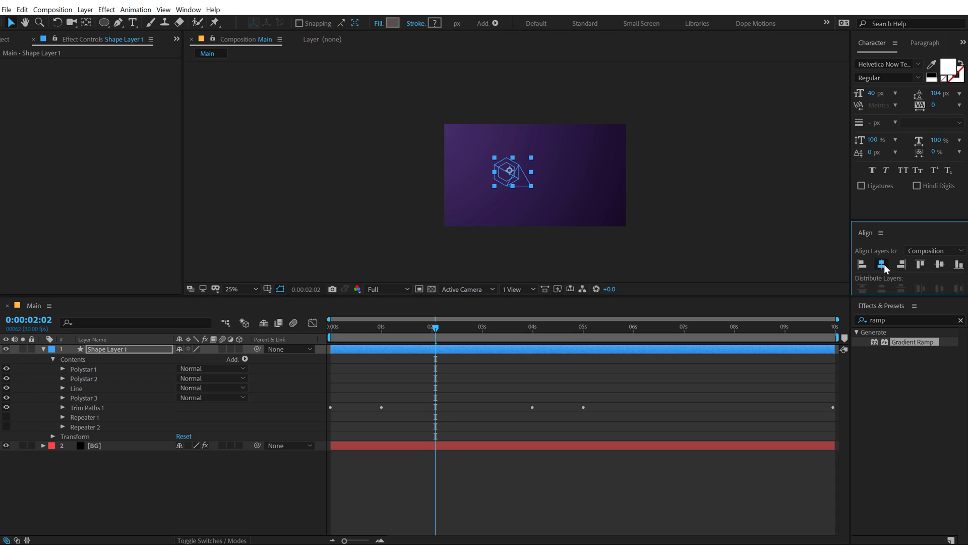
click(882, 265)
click(939, 264)
click(270, 509)
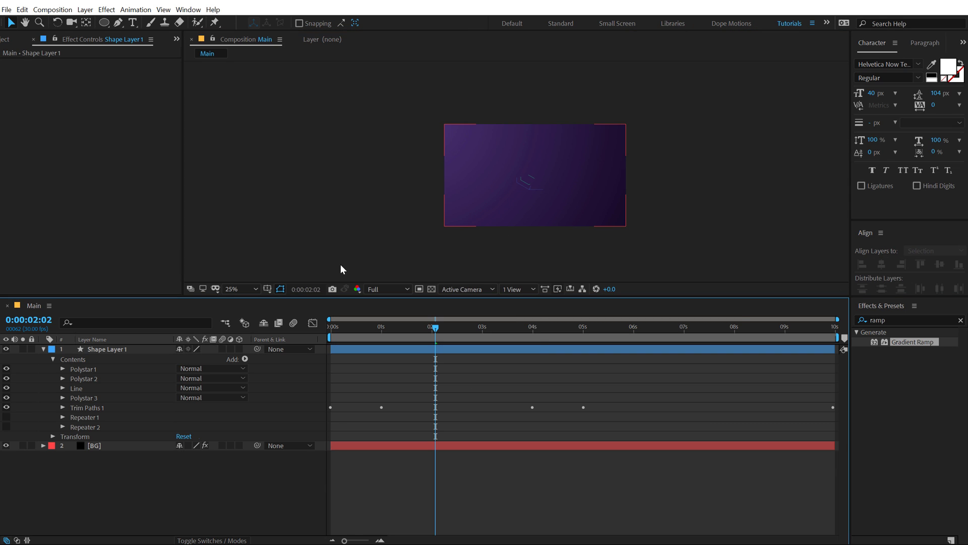
Turn off Trim Paths 1, keeping both repeaters disabled, so the hexagons, line and triangle are drawn in full
click(6, 417)
click(6, 407)
click(7, 407)
scroll(551, 183, up, 6)
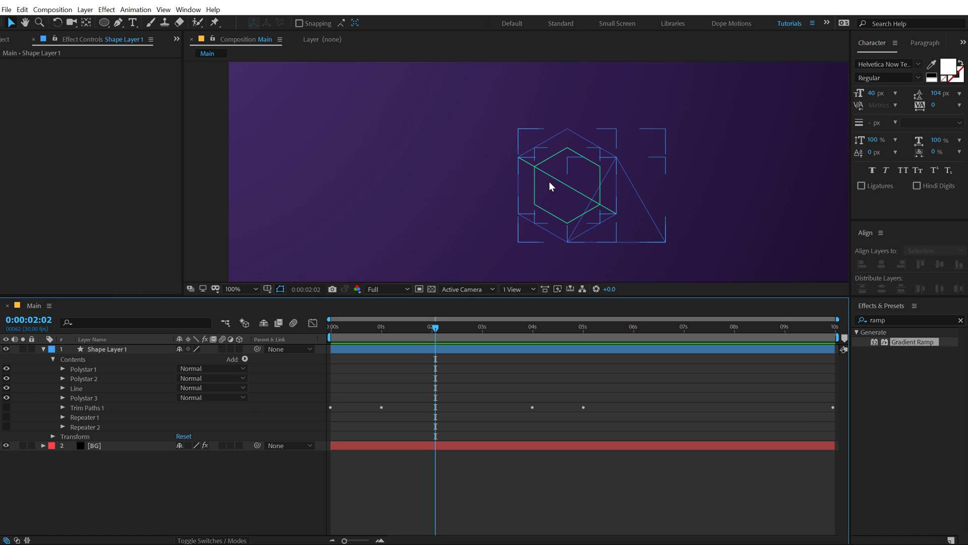
scroll(583, 185, right, 3)
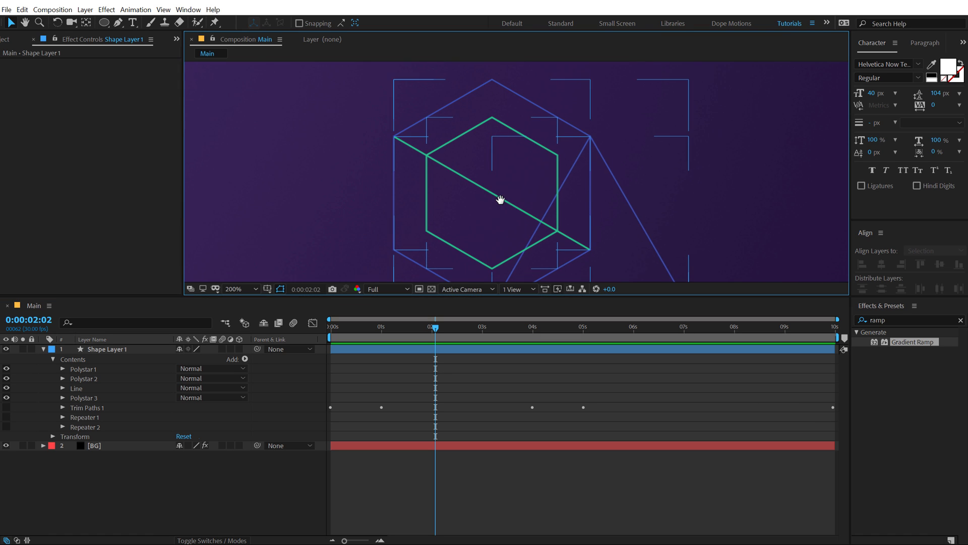
Draw a small circle in Shape Layer 1 at the large hexagon's lower-right corner, filled with blue 3894FF and a 0 px stroke
click(101, 349)
drag(579, 214, 523, 182)
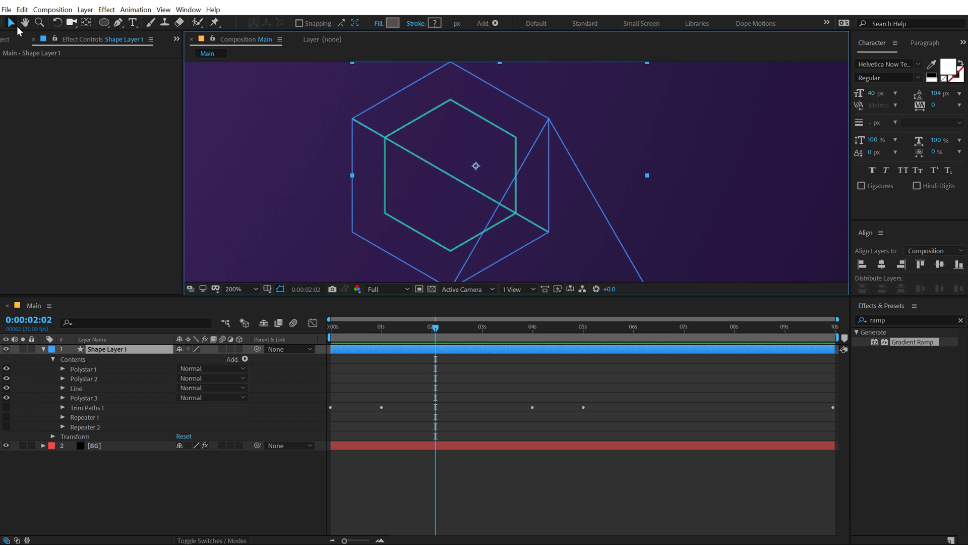
click(104, 22)
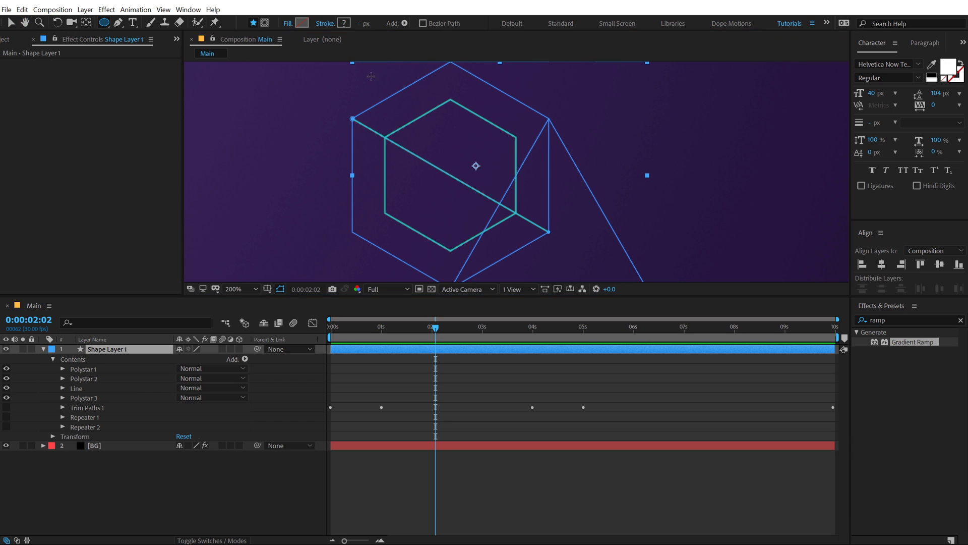
scroll(549, 217, down, 1)
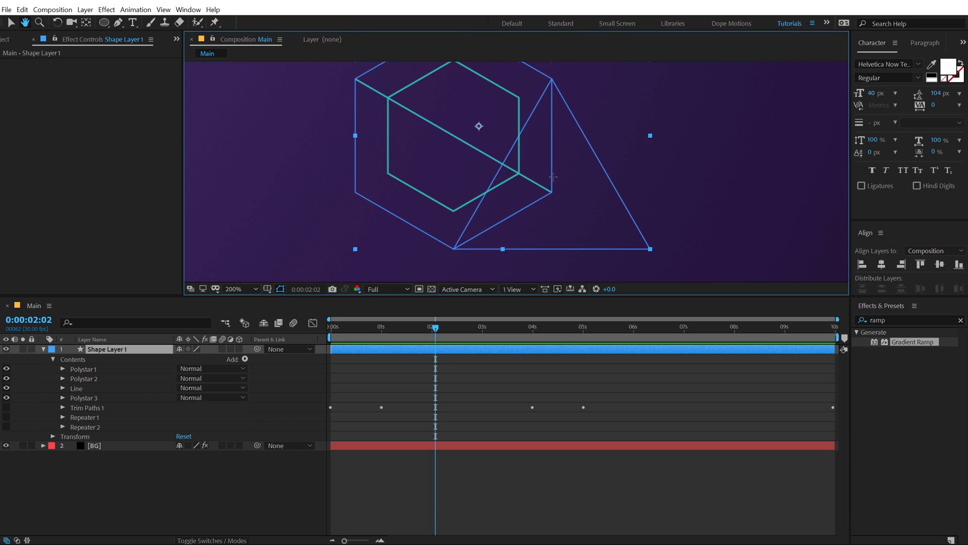
drag(553, 192, 554, 193)
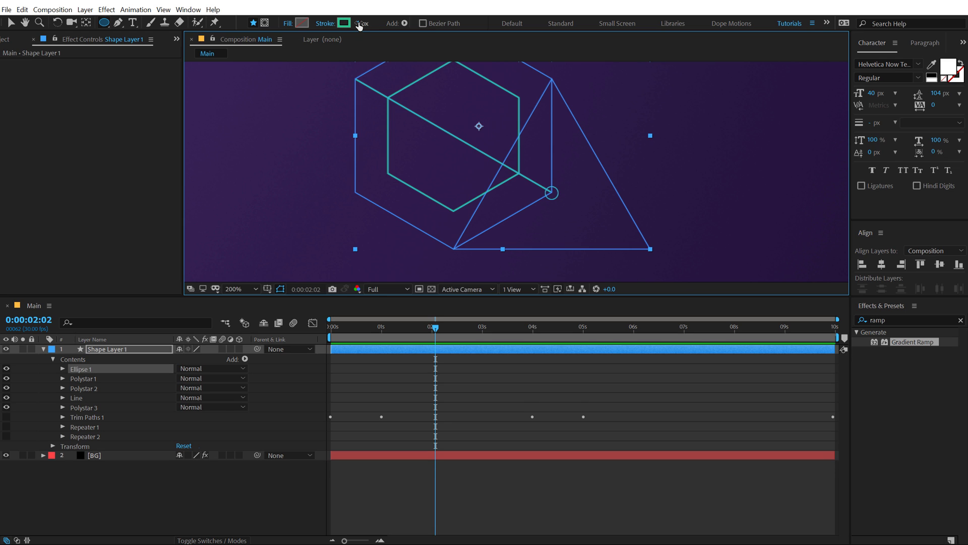
click(302, 23)
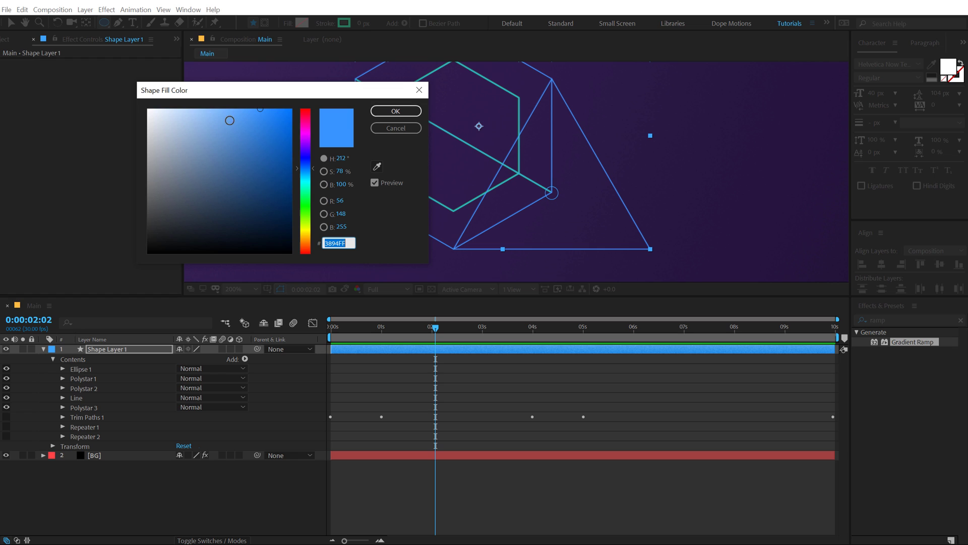
click(374, 111)
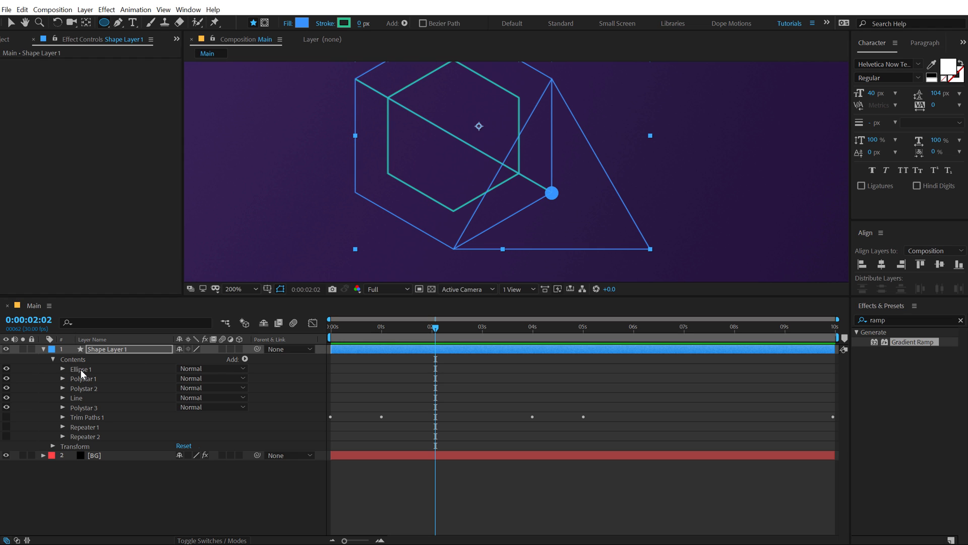
Move Ellipse 1 below Polystar 3 in the shape contents and set its transform Opacity to 63%
drag(80, 369, 84, 410)
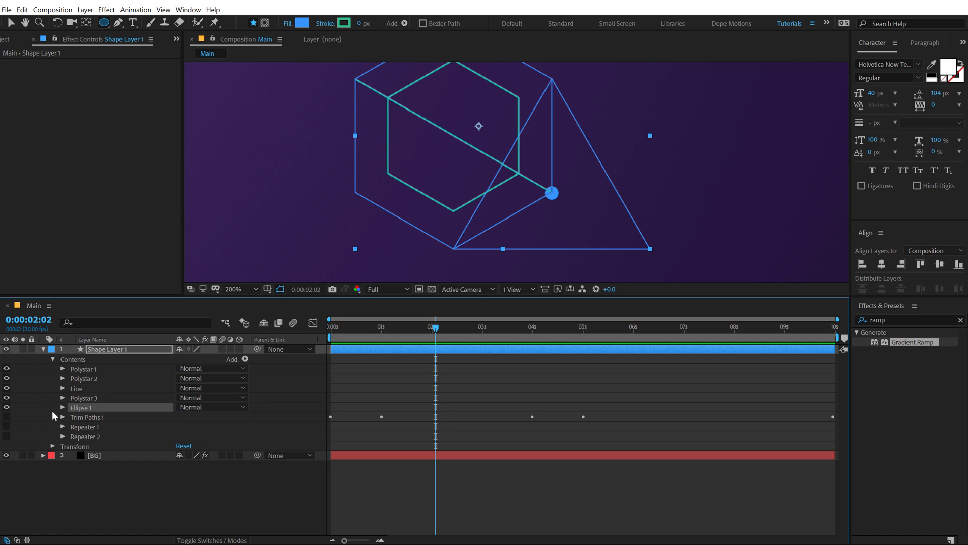
click(63, 407)
click(72, 446)
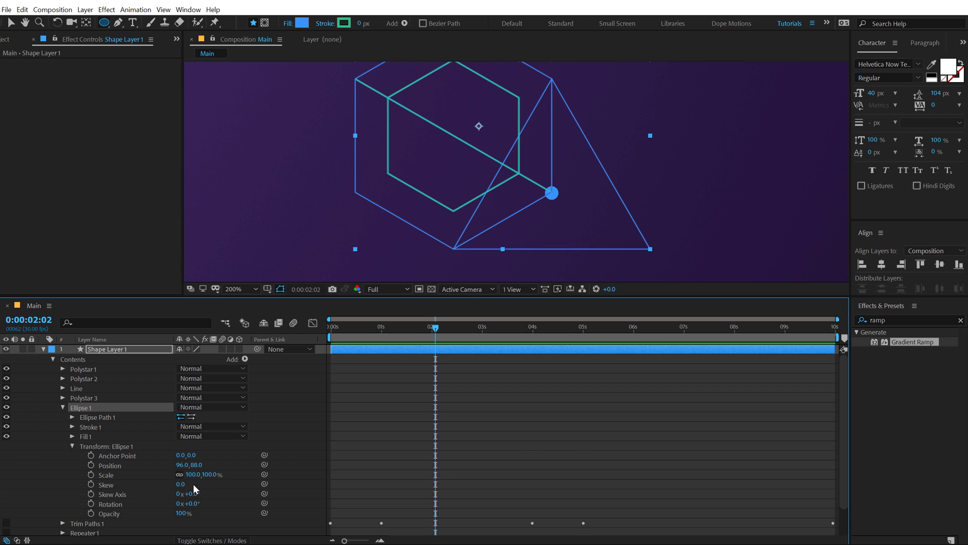
click(181, 513)
text(63)
key(Return)
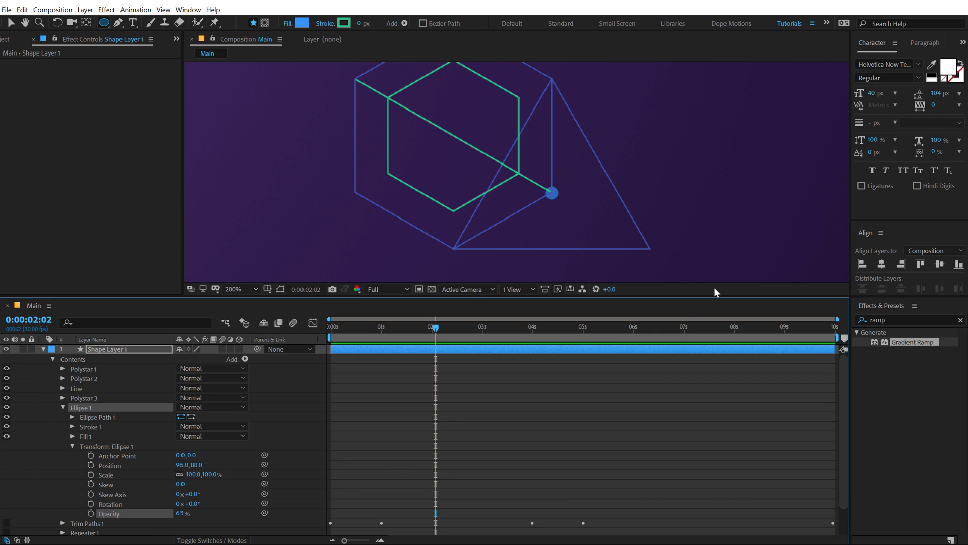
Collapse Ellipse 1 and move it back above Polystar 1 at the start of the shape contents
click(63, 406)
drag(77, 405, 75, 368)
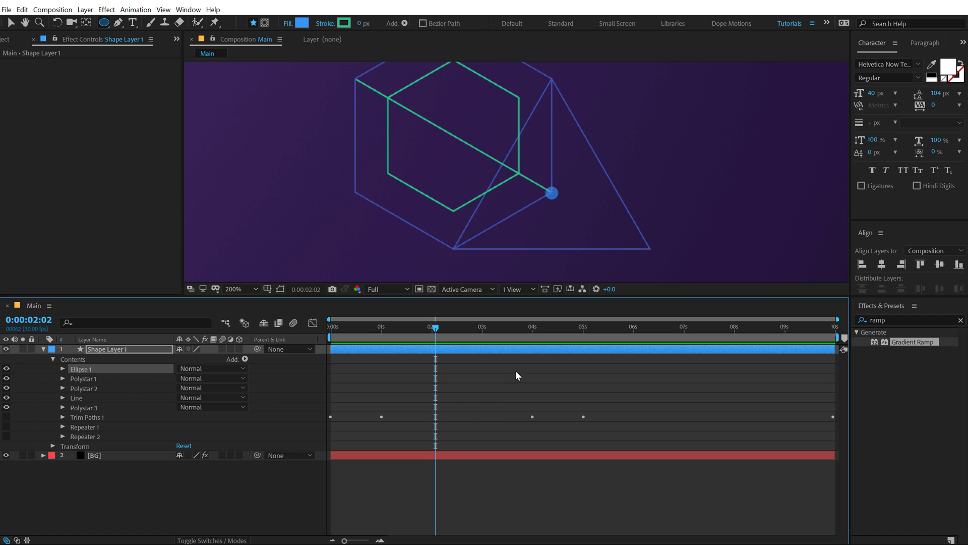
Add a Scale keyframe of 0% to Ellipse 1 at 0:00:00:00
drag(402, 331, 331, 331)
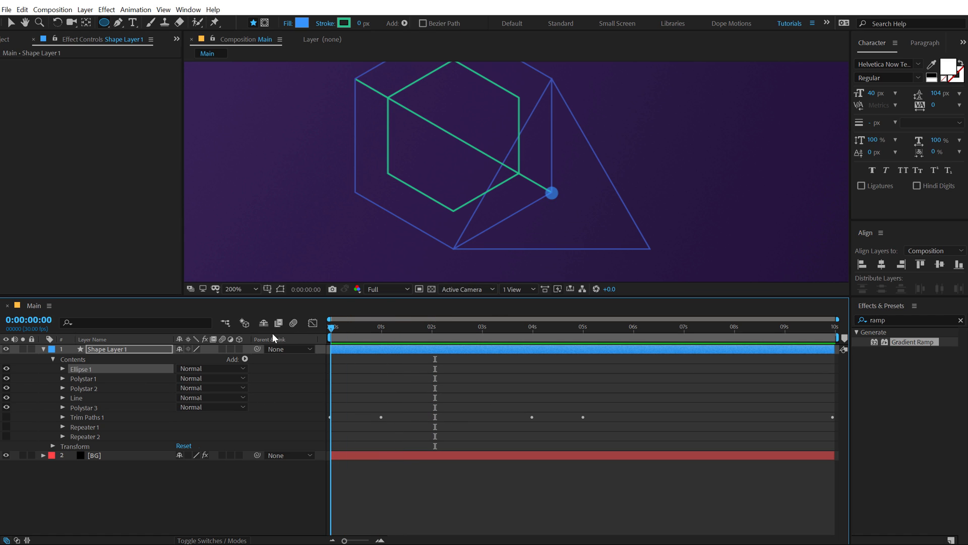
click(62, 368)
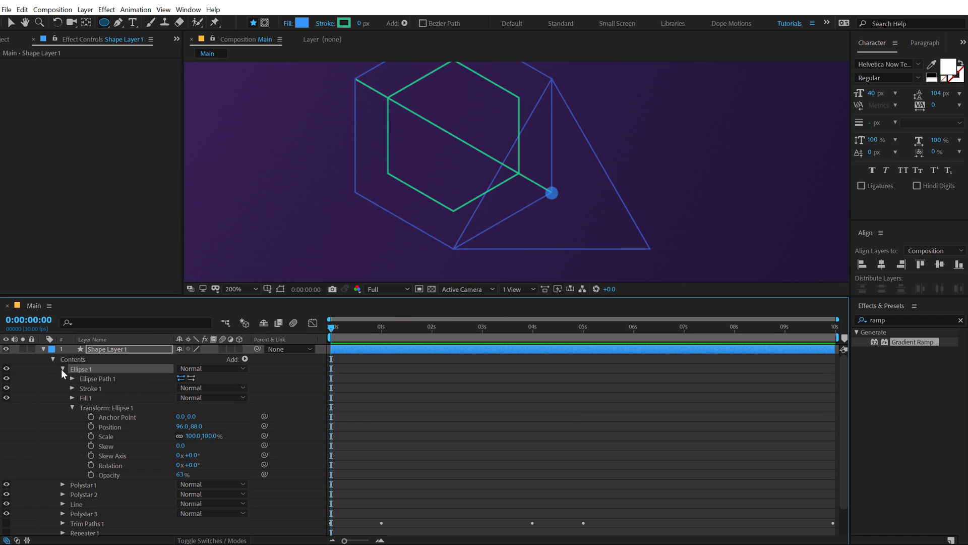
click(91, 436)
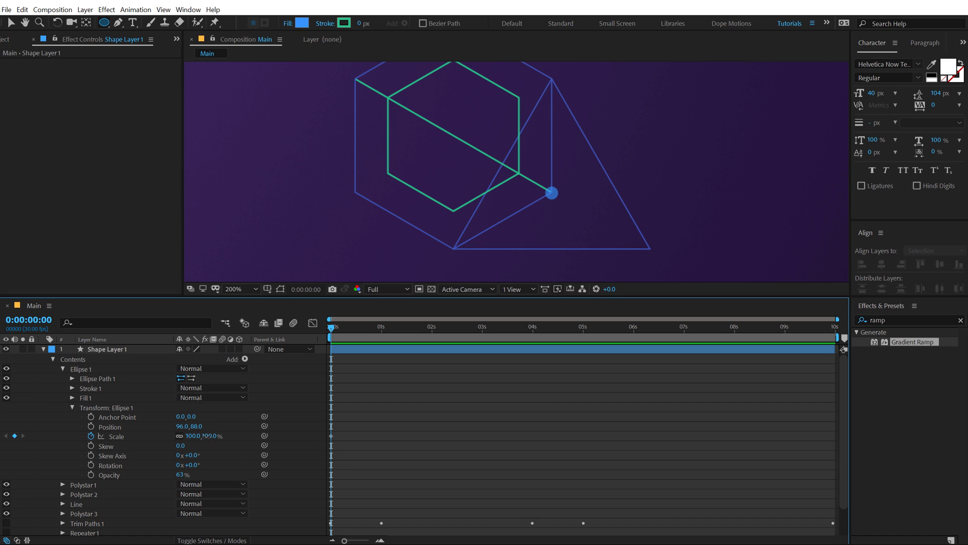
click(204, 434)
text(0)
key(Return)
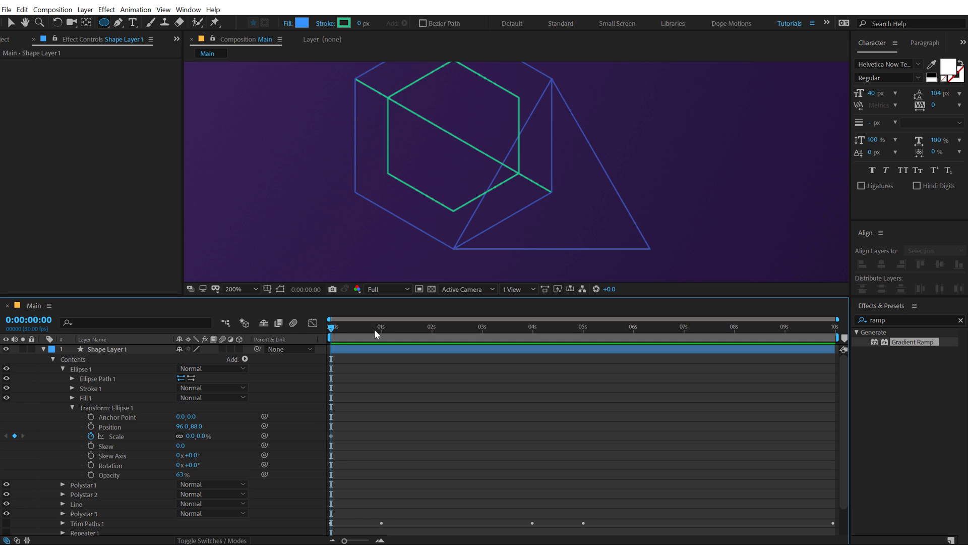
Set the Ellipse 1 Scale to 100% at 0:00:01:00
click(376, 333)
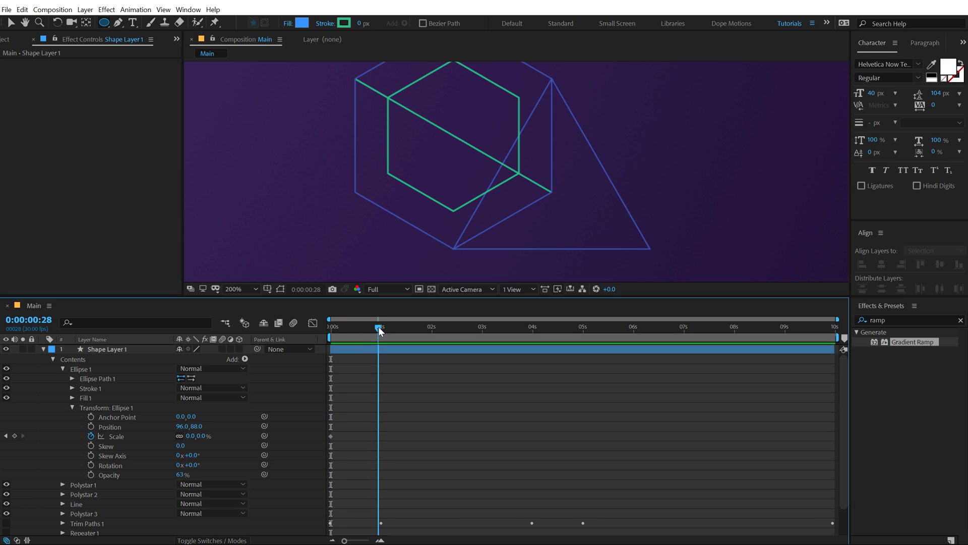
drag(379, 329, 381, 328)
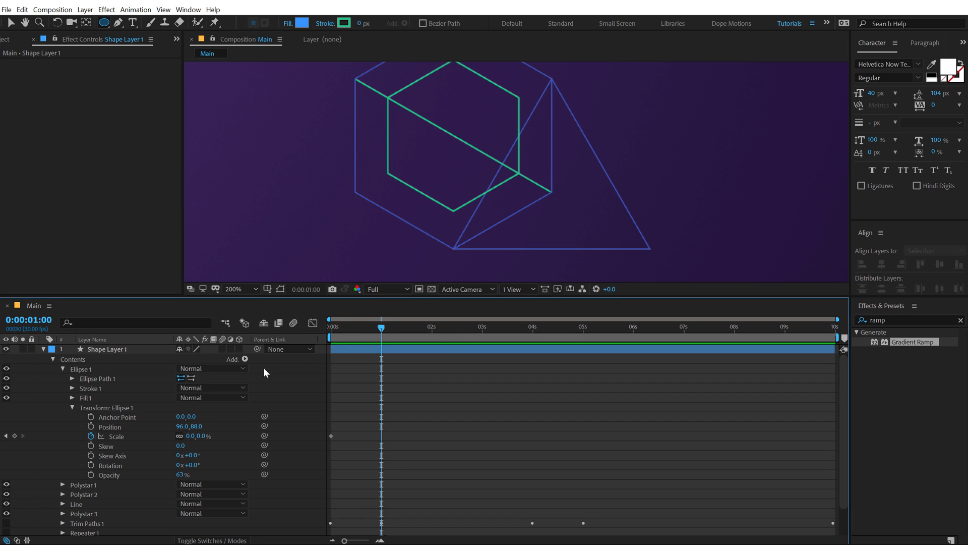
click(203, 437)
text(100)
key(Return)
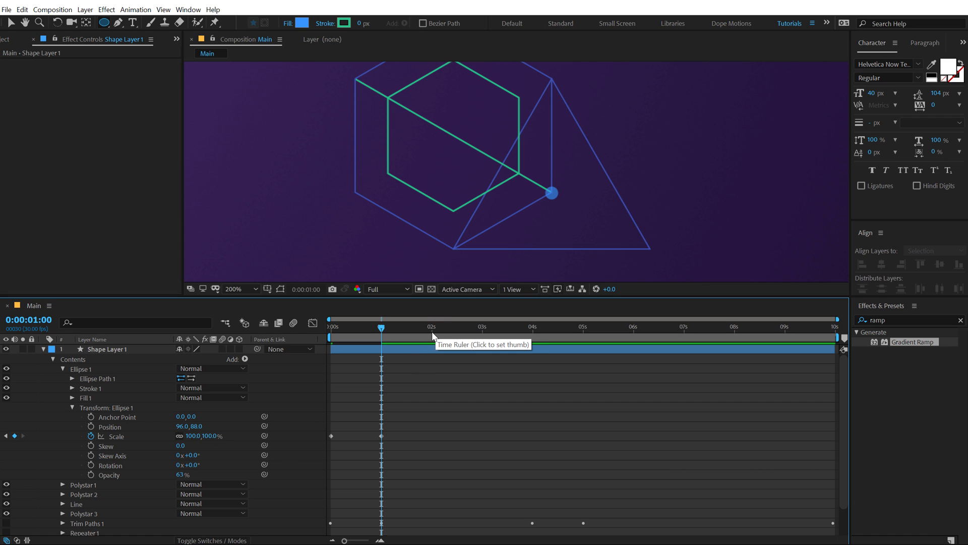
Return the Ellipse 1 Scale to 0% at 0:00:02:00
click(432, 331)
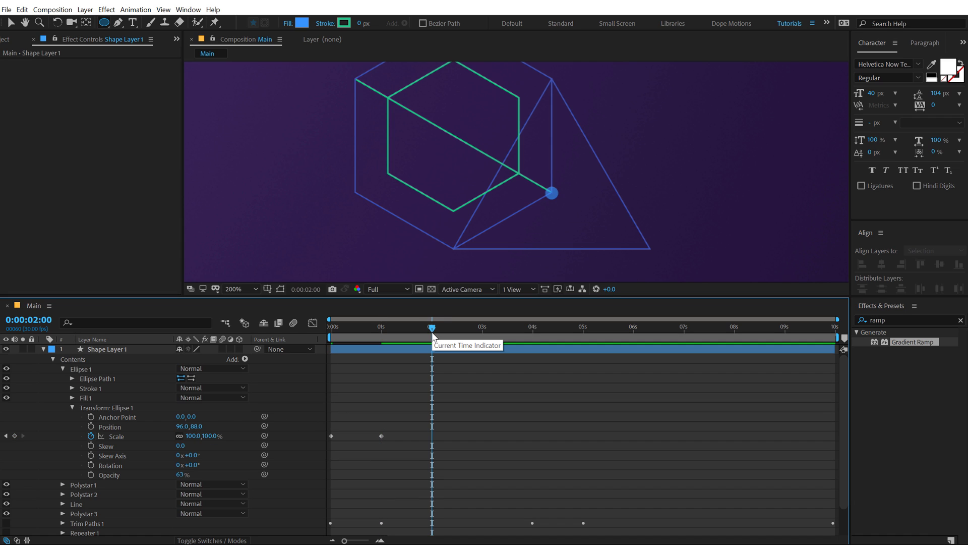
click(207, 437)
text(0)
key(Return)
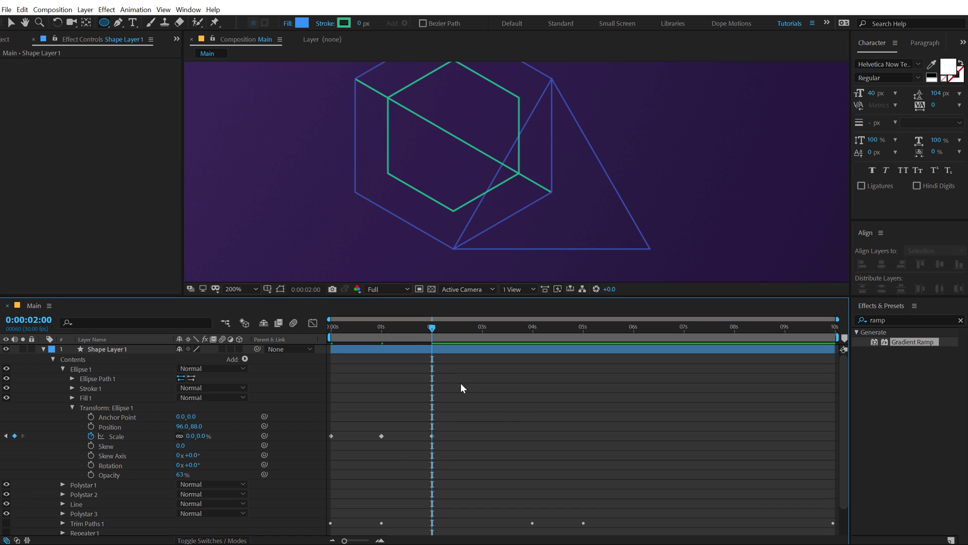
Add the expression loopOut() to the Scale of Ellipse 1, return to 0:00:00:00 and collapse its transform properties
alt+click(91, 436)
key(BackSpace)
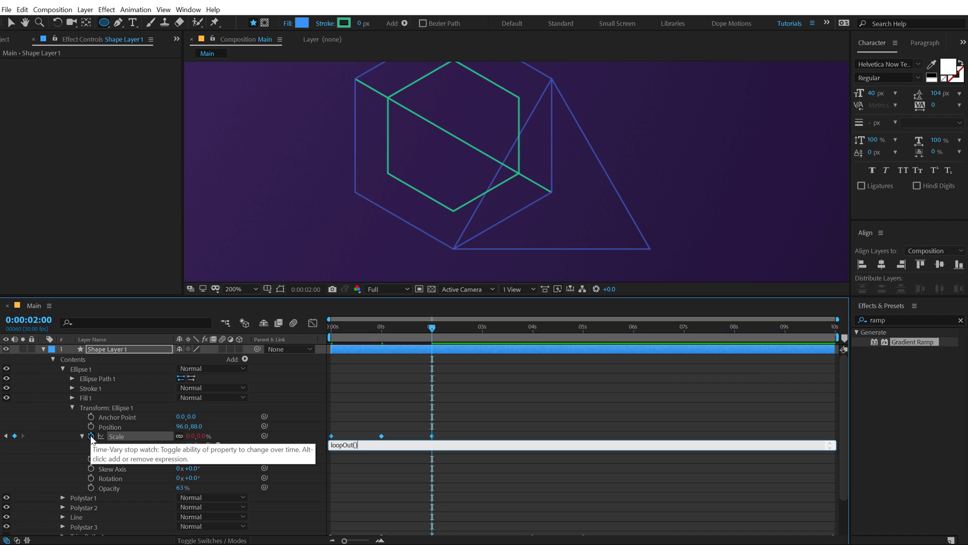
click(446, 406)
drag(429, 326, 253, 363)
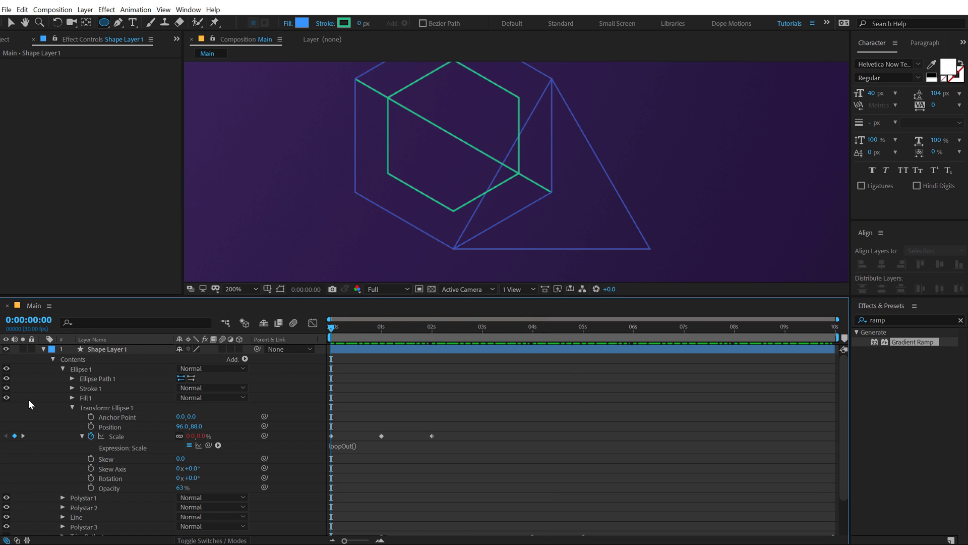
click(71, 408)
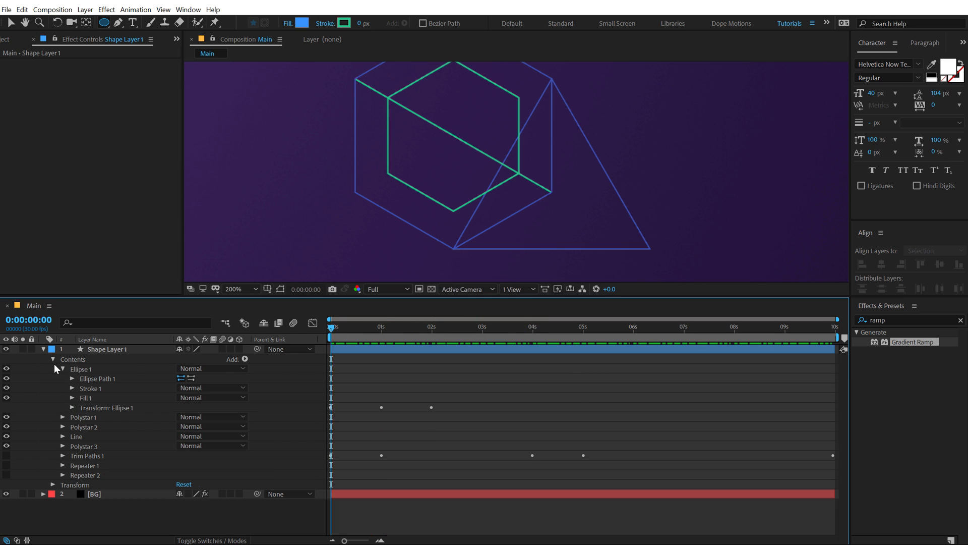
Turn Trim Paths 1, Repeater 1 and Repeater 2 of Shape Layer 1 back on and show the whole frame
click(52, 360)
click(52, 360)
click(7, 474)
scroll(444, 233, down, 1)
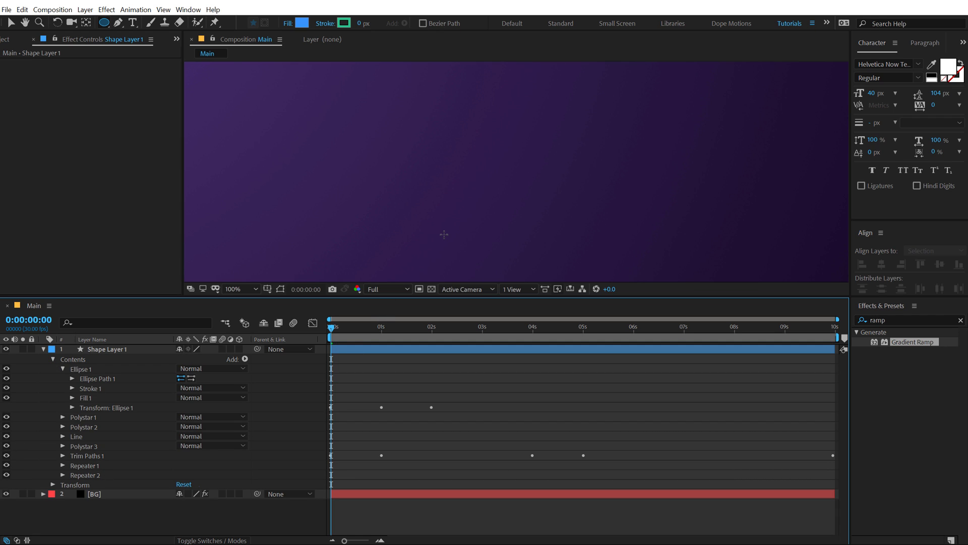
scroll(444, 233, down, 2)
click(11, 23)
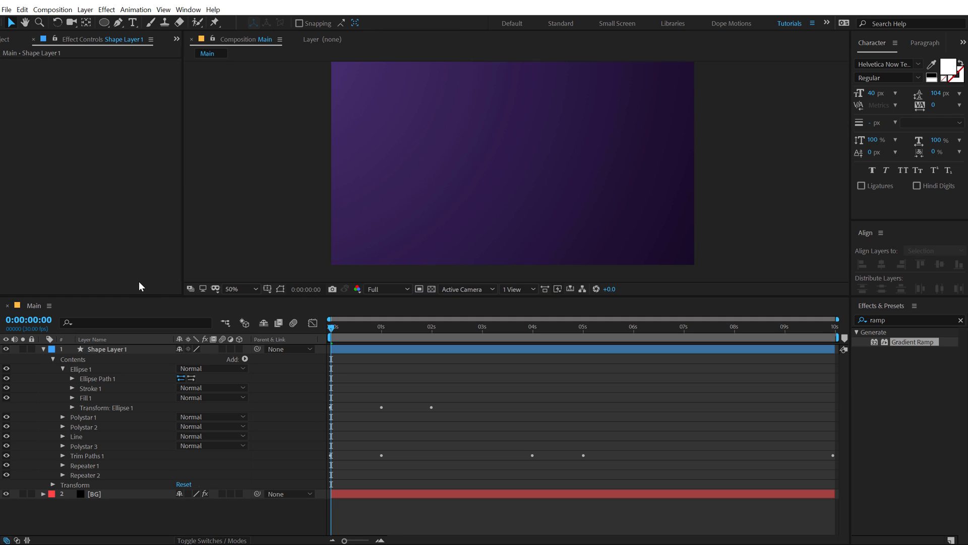
At 0:00:01:19, move Shape Layer 1 beyond the frame's upper-left corner so its repeated pattern fills the frame, and check other times
drag(136, 296, 137, 324)
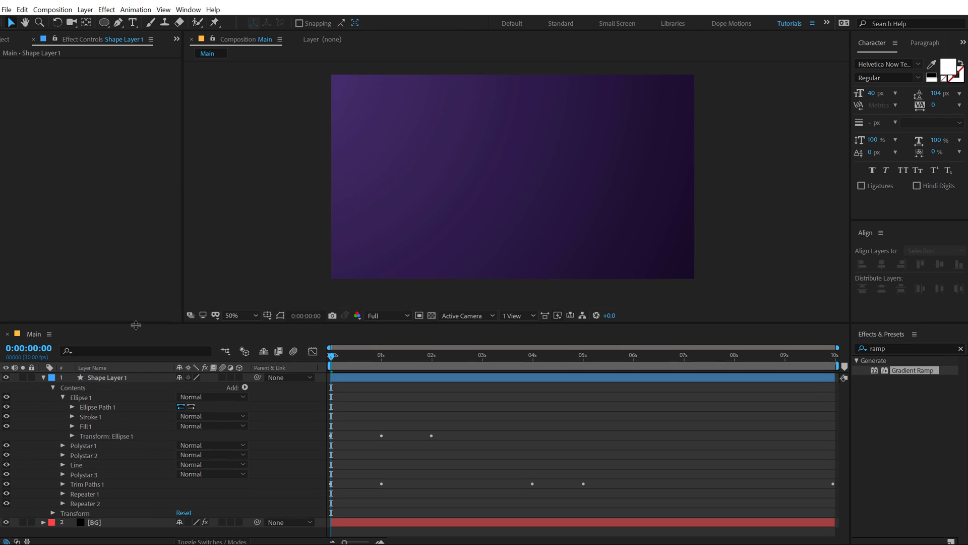
drag(353, 355, 414, 356)
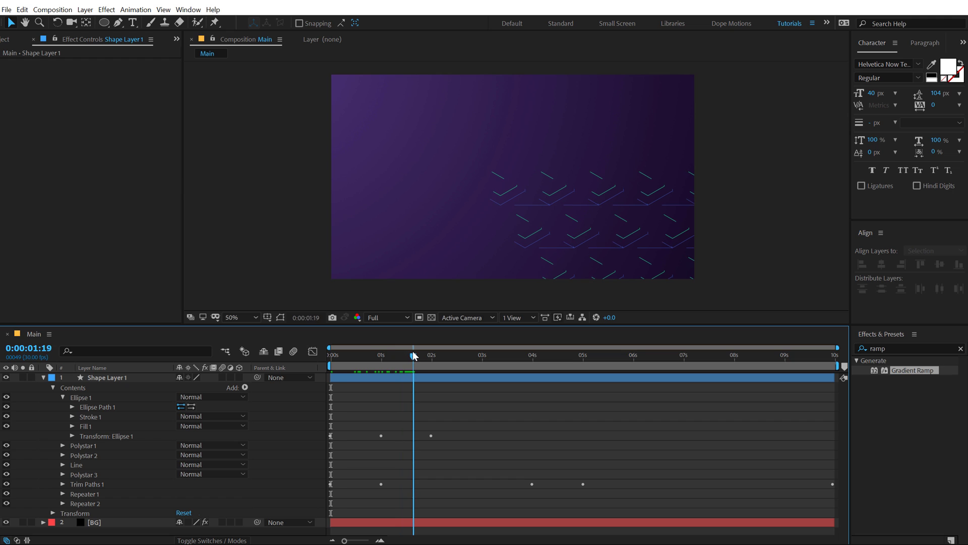
click(117, 377)
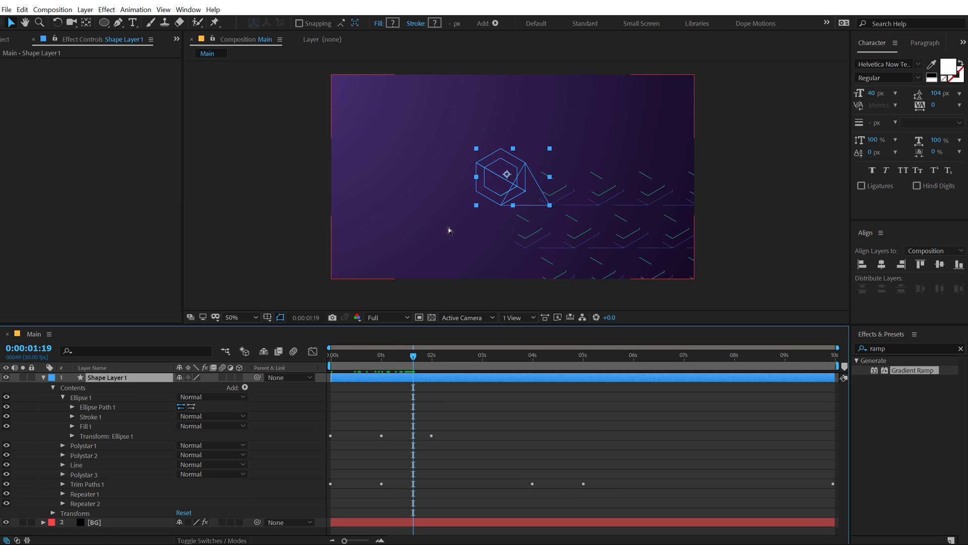
drag(503, 177, 189, 36)
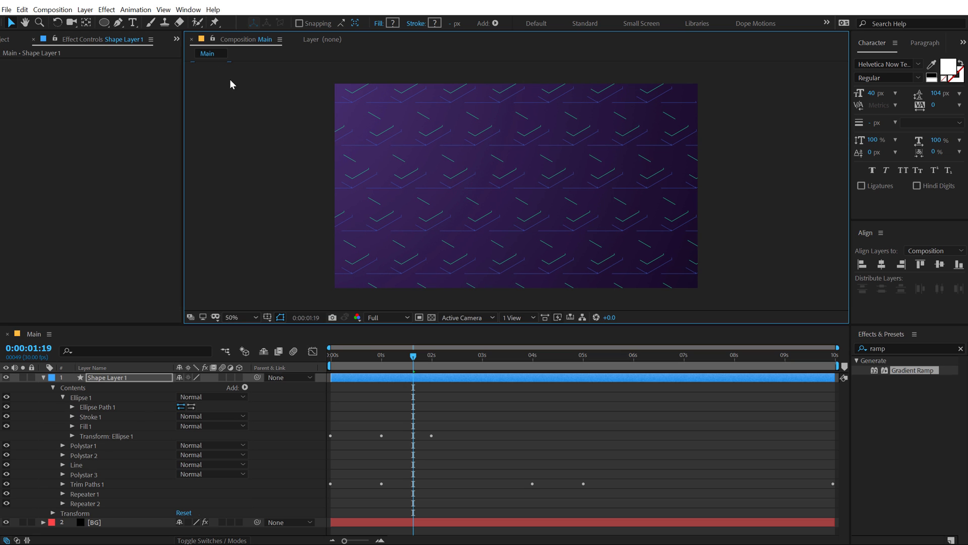
click(459, 410)
drag(413, 355, 520, 367)
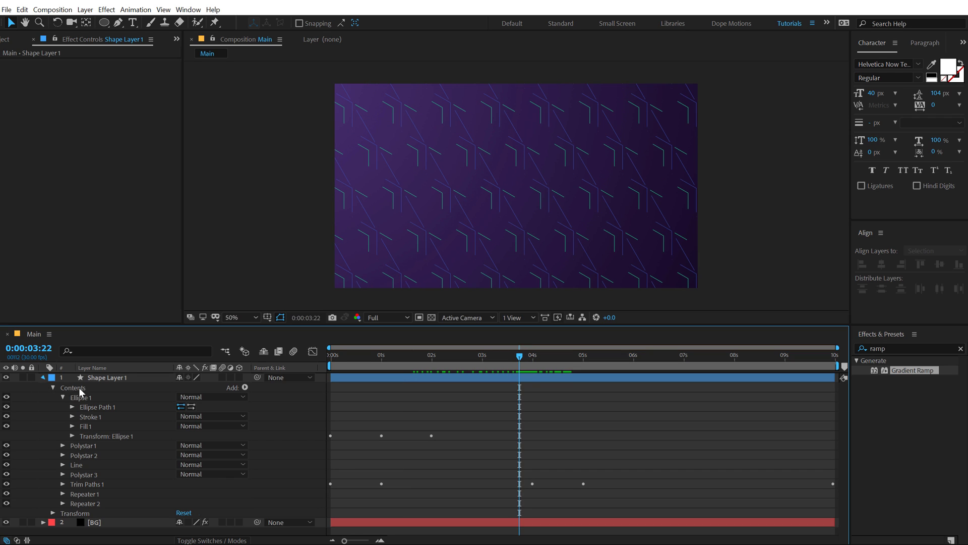
Collapse Shape Layer 1 and pre-compose it as Pattern, moving all attributes into the new composition
click(43, 377)
click(103, 381)
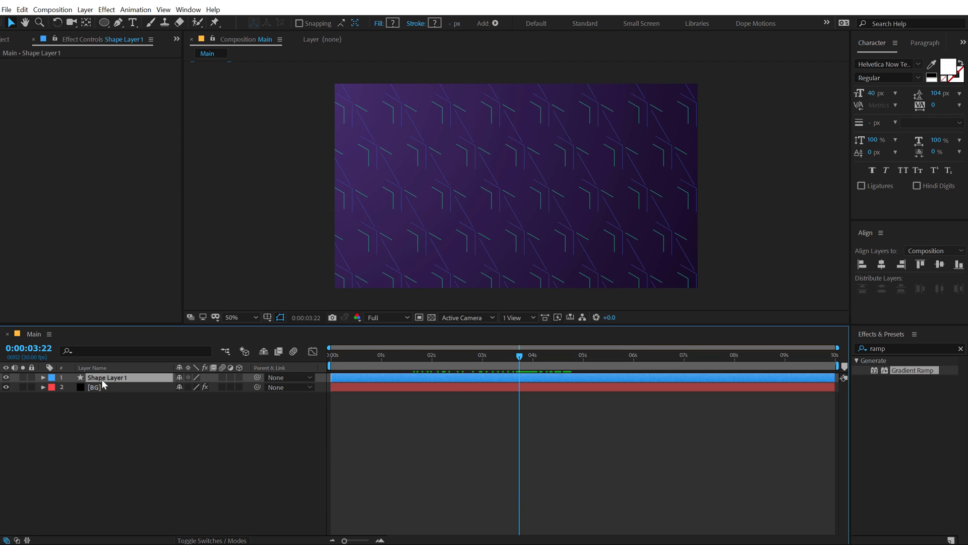
key(ctrl+shift+c)
text(Pattern)
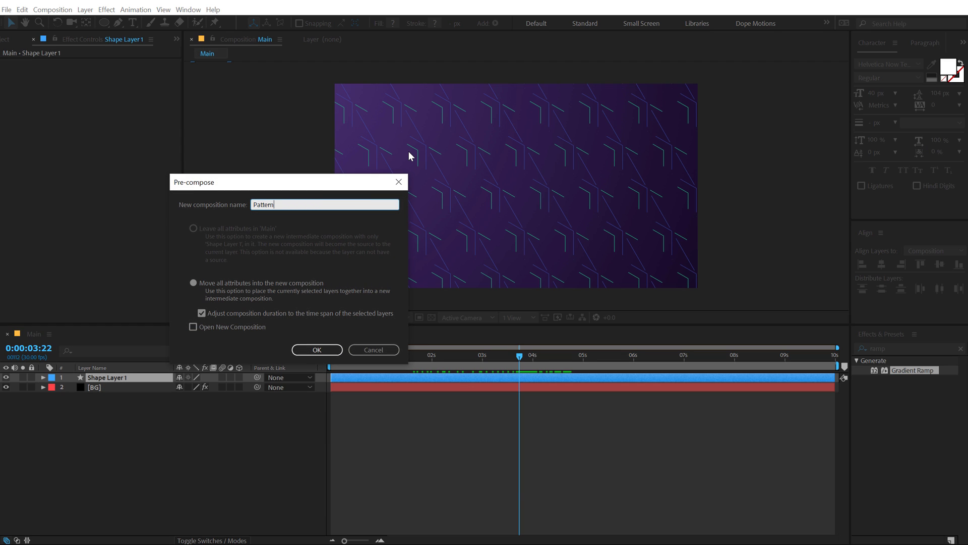
key(Return)
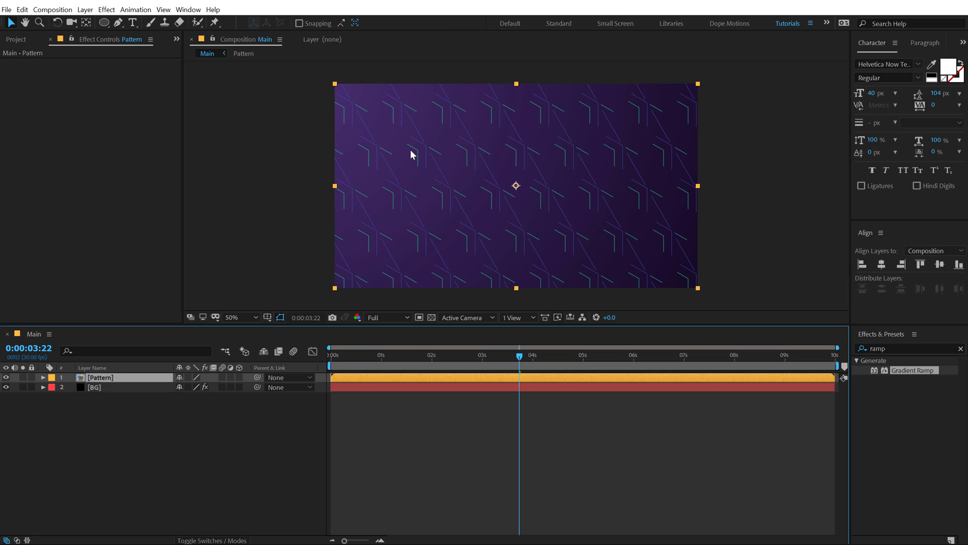
Duplicate the Pattern layer and set the copy's Rotation to 180°
key(ctrl+d)
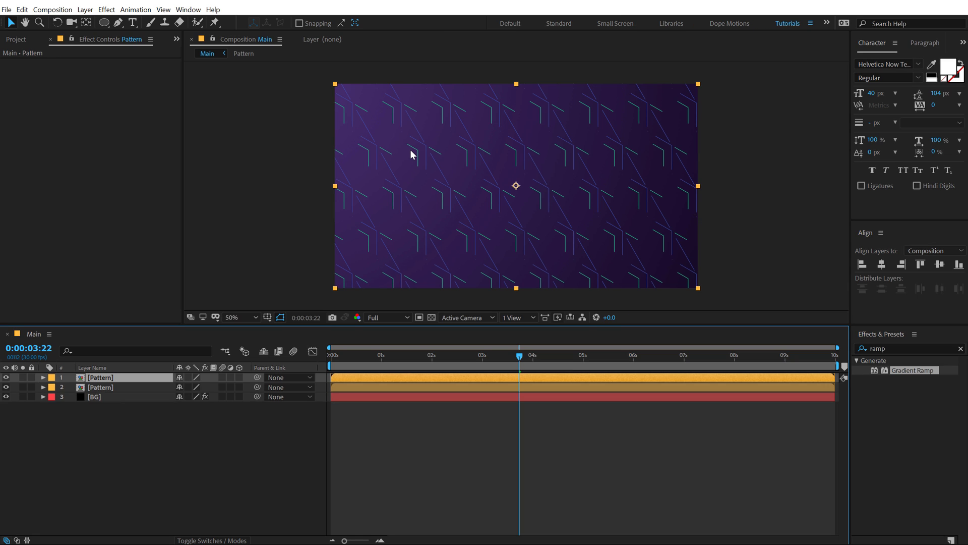
key(r)
click(194, 387)
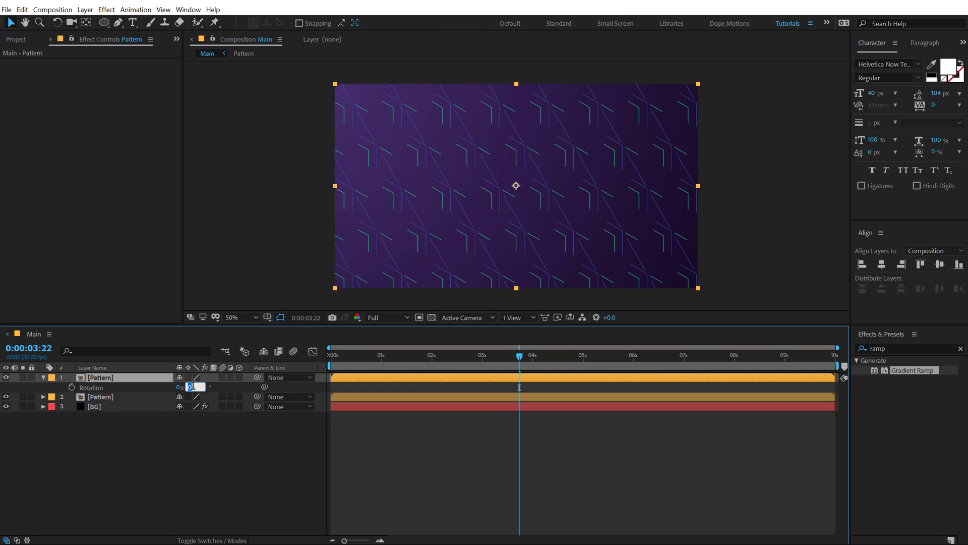
text(180)
key(Return)
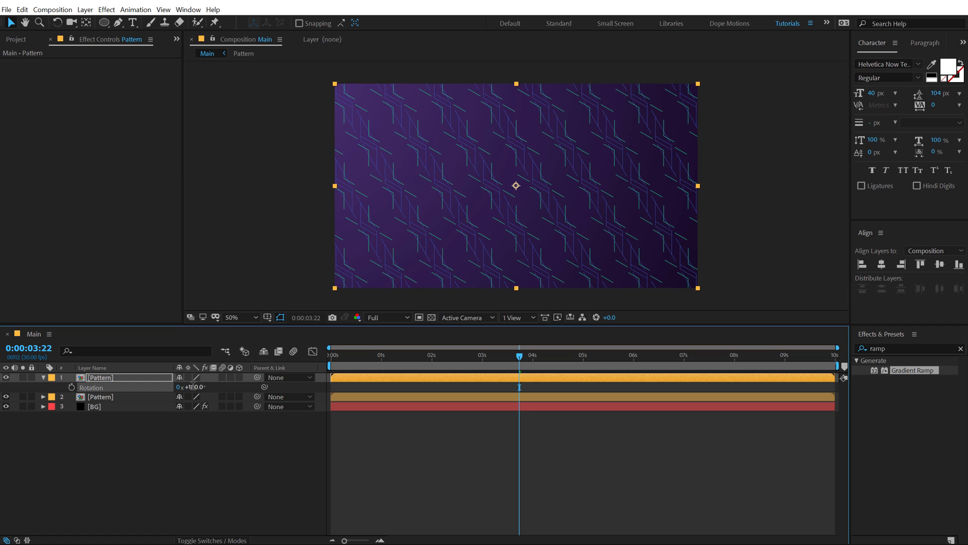
click(231, 449)
At 0:00:02:29, turn on Collapse Transformations for the rotated Pattern copy and move it slightly down
drag(339, 352, 480, 336)
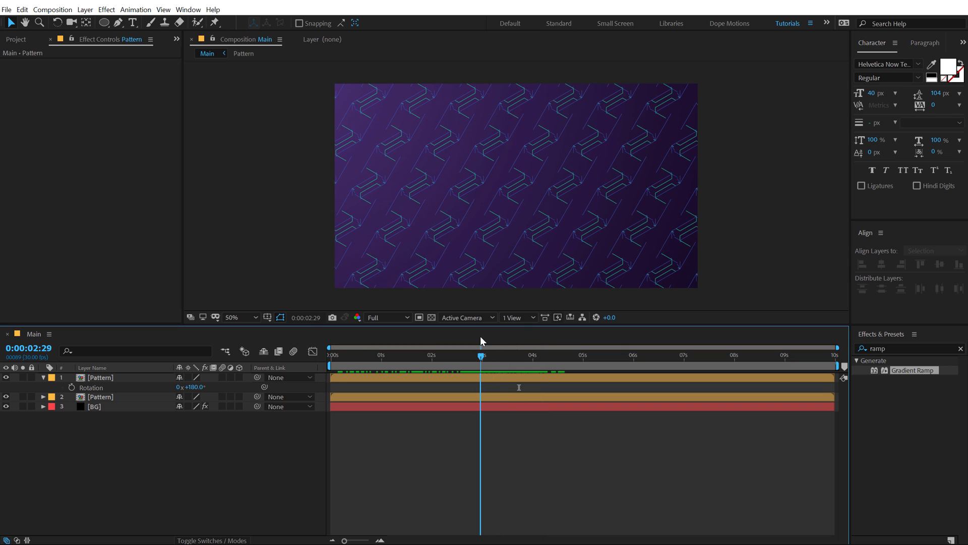
scroll(524, 180, up, 2)
scroll(523, 180, down, 2)
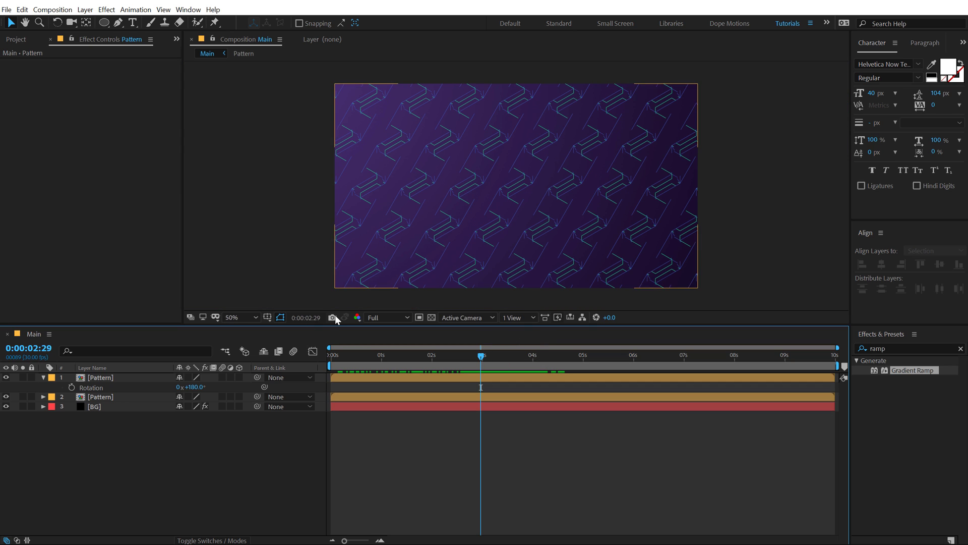
click(100, 377)
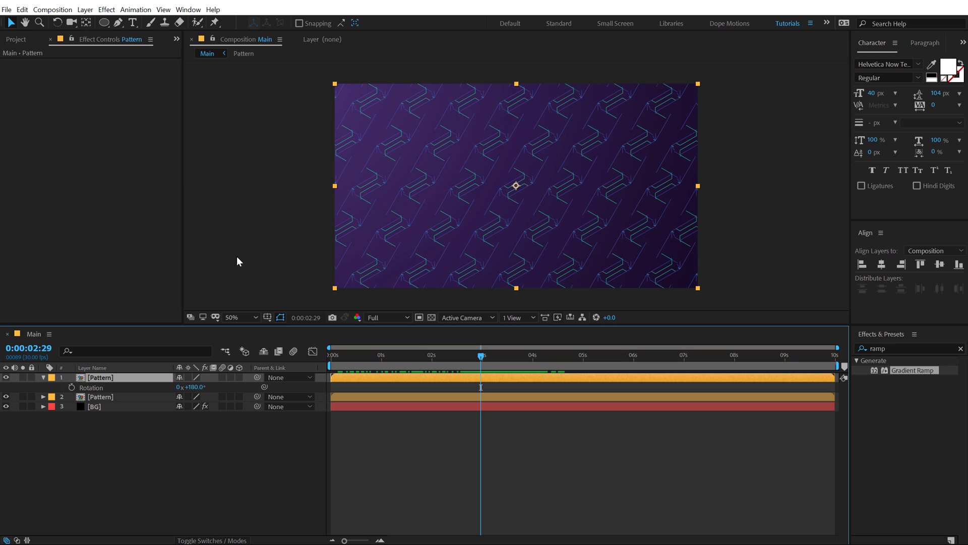
click(194, 387)
text(180)
key(Return)
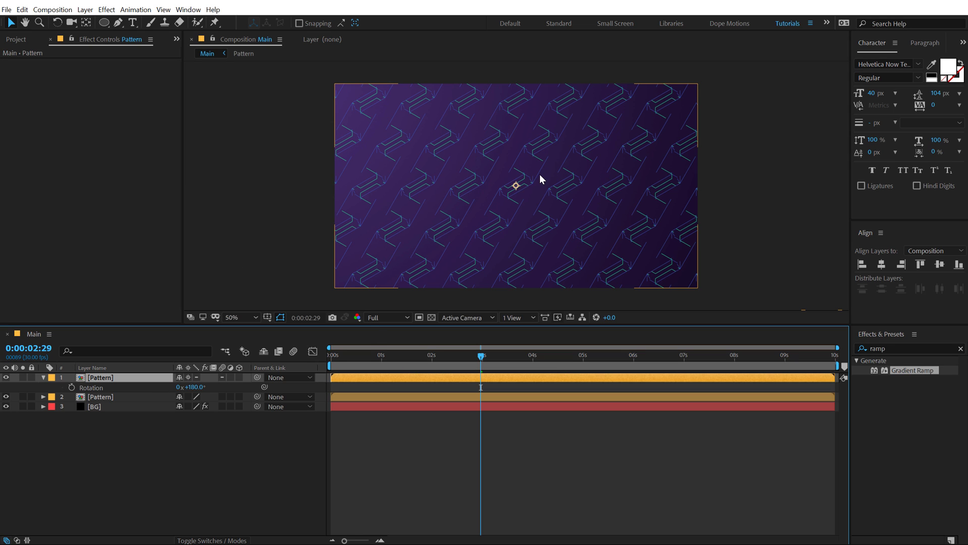
click(517, 187)
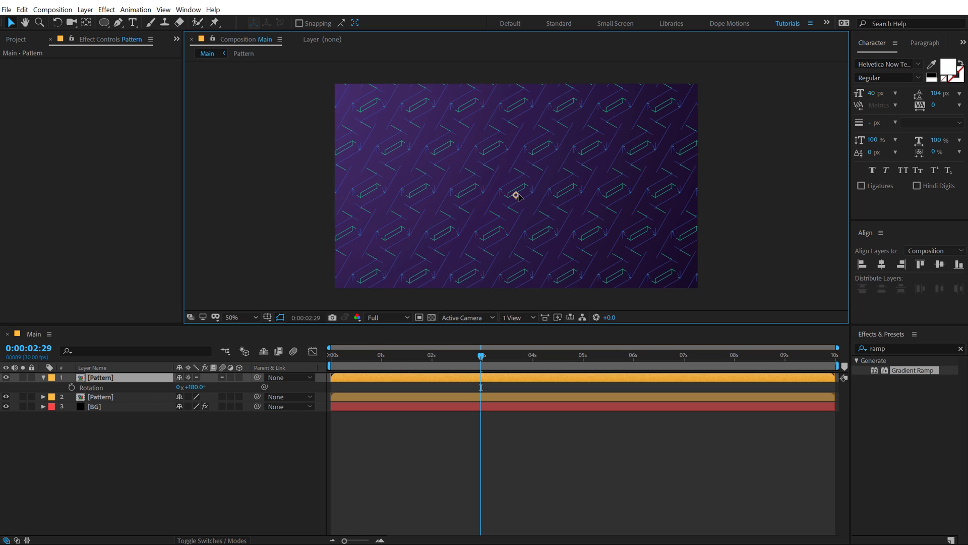
Play the Main composition from 0:00:00:00 to check the overlapping patterns, and stop at 0:00:02:07
click(410, 477)
drag(355, 355, 331, 361)
key(space)
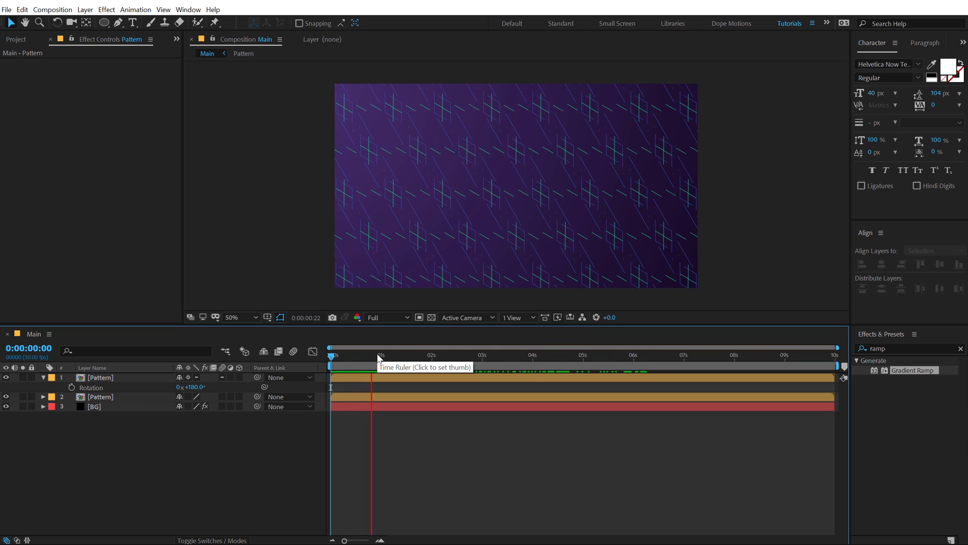
click(444, 356)
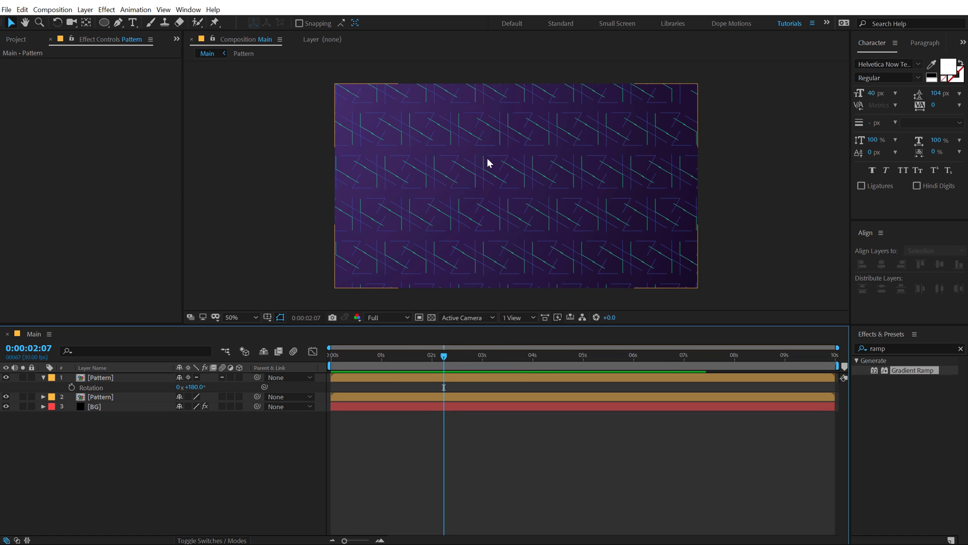
Open the Pattern composition and move Shape Layer 1 so the original shapes sit near the centre of the frame
double_click(104, 378)
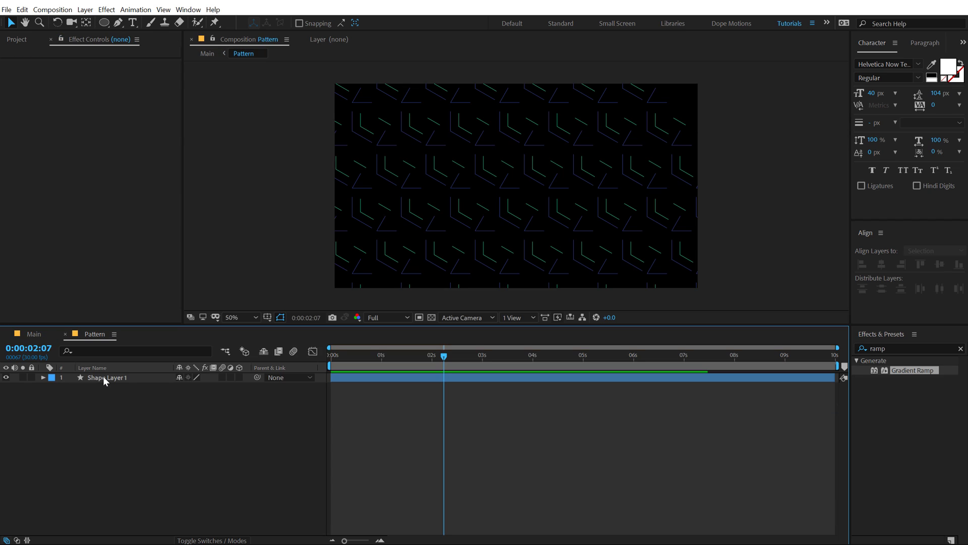
click(106, 379)
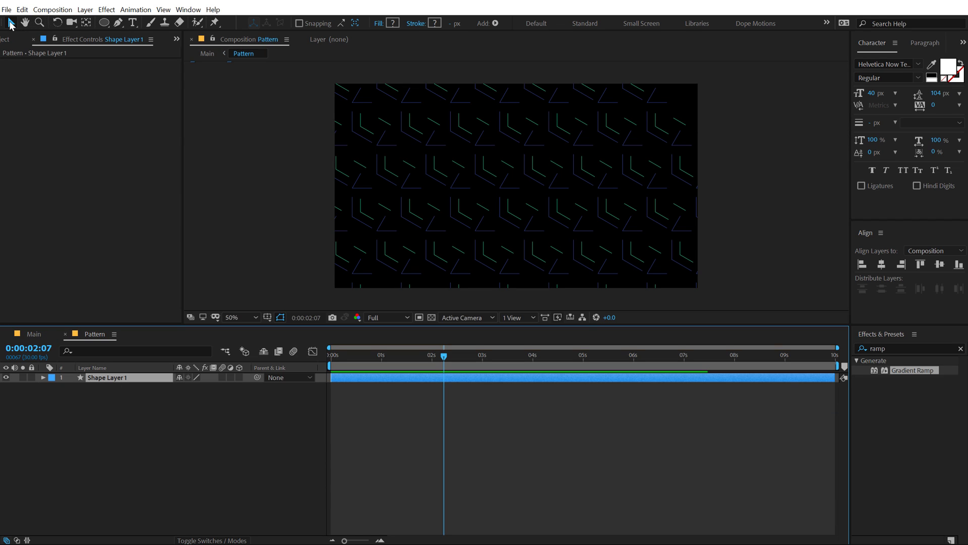
key(comma)
drag(353, 115, 503, 178)
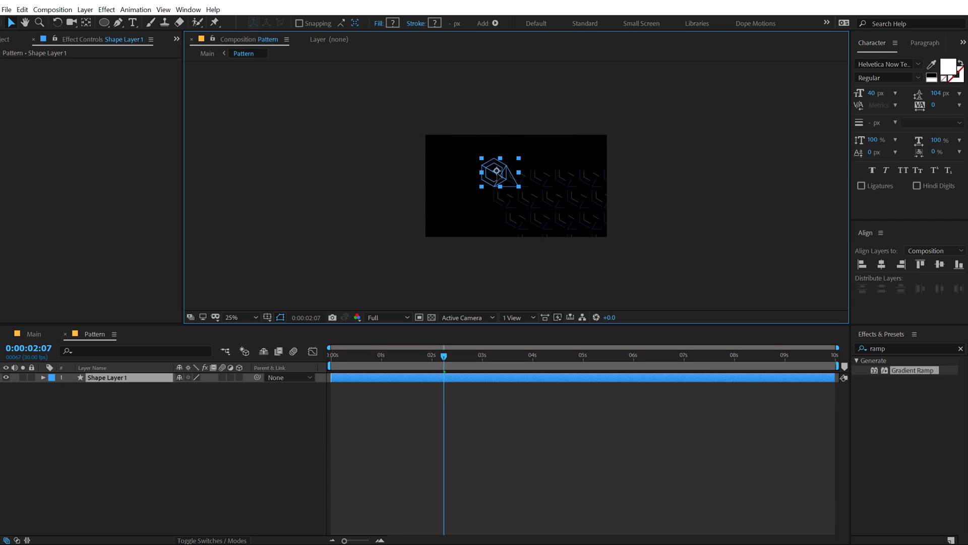
click(258, 394)
key(period)
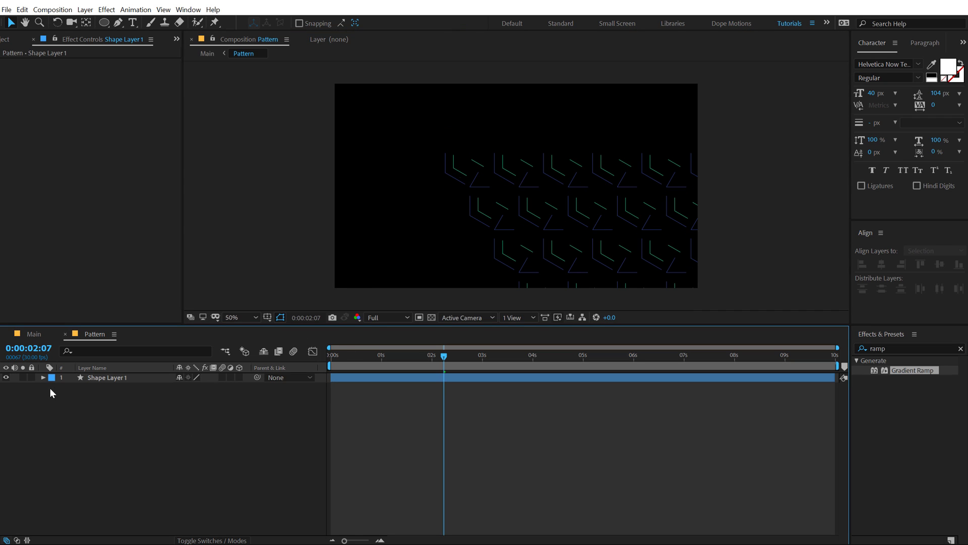
Expand Shape Layer 1 and turn off Trim Paths 1, Repeater 1 and Repeater 2 to isolate the base shapes
click(46, 379)
click(43, 378)
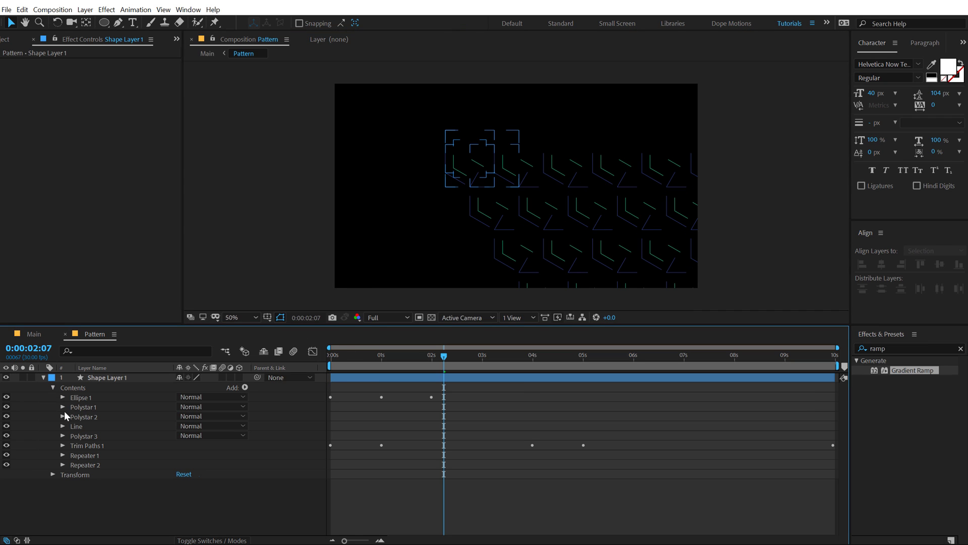
drag(6, 465, 5, 434)
click(6, 436)
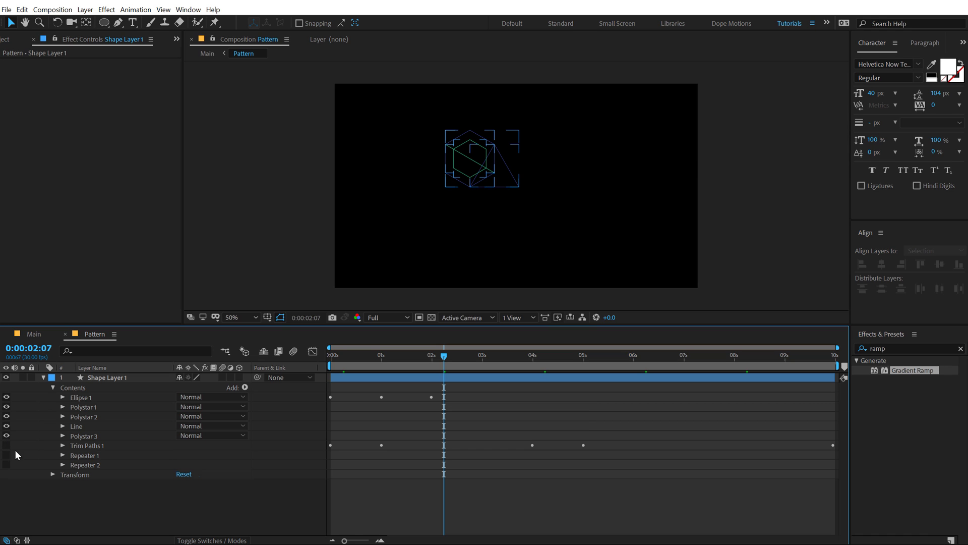
scroll(501, 180, up, 2)
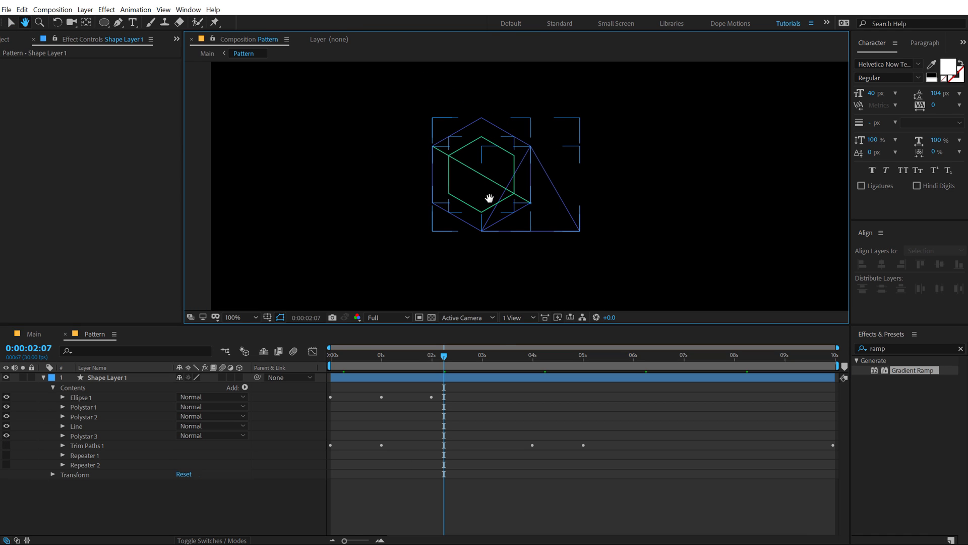
click(76, 492)
Set the Points of Polystar 1's path to 155 to turn the inner hexagon into a circle
click(63, 406)
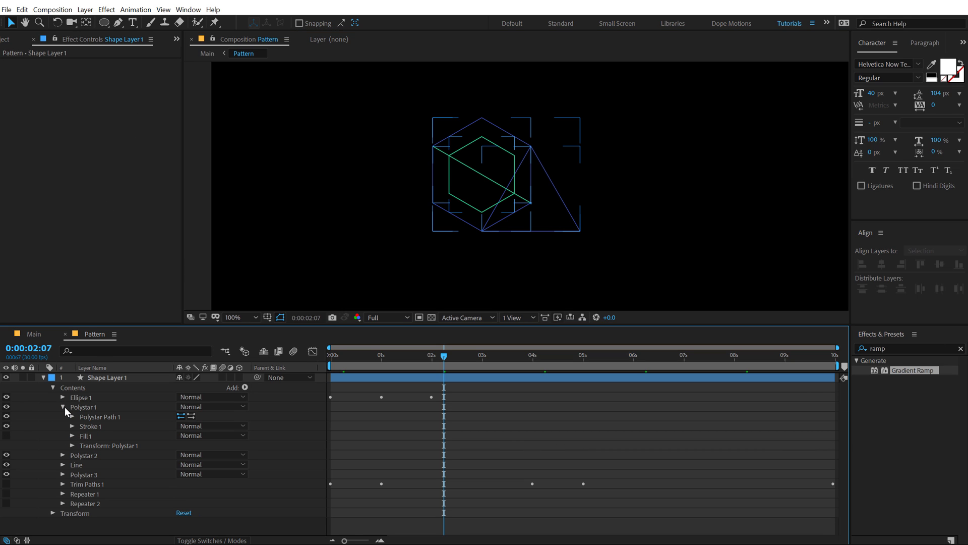
click(72, 417)
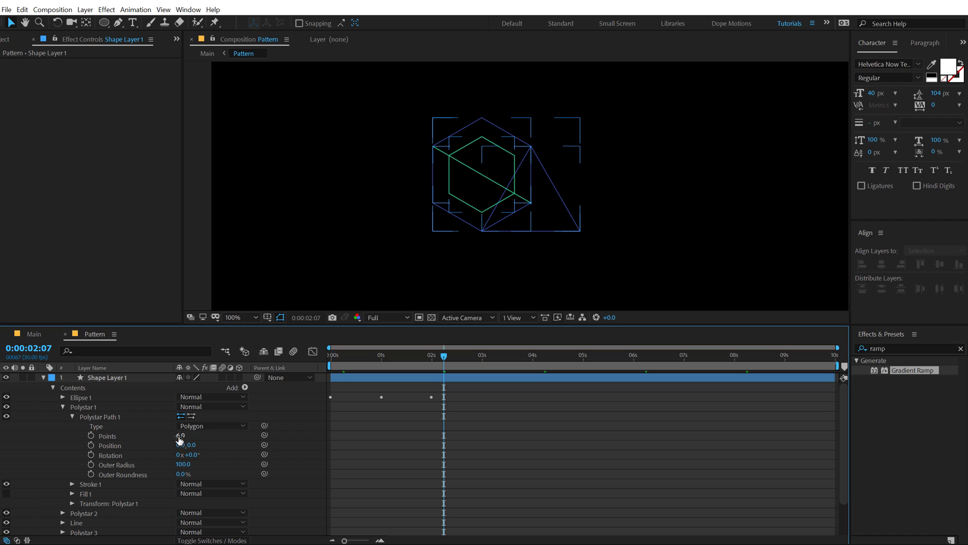
drag(181, 436, 257, 431)
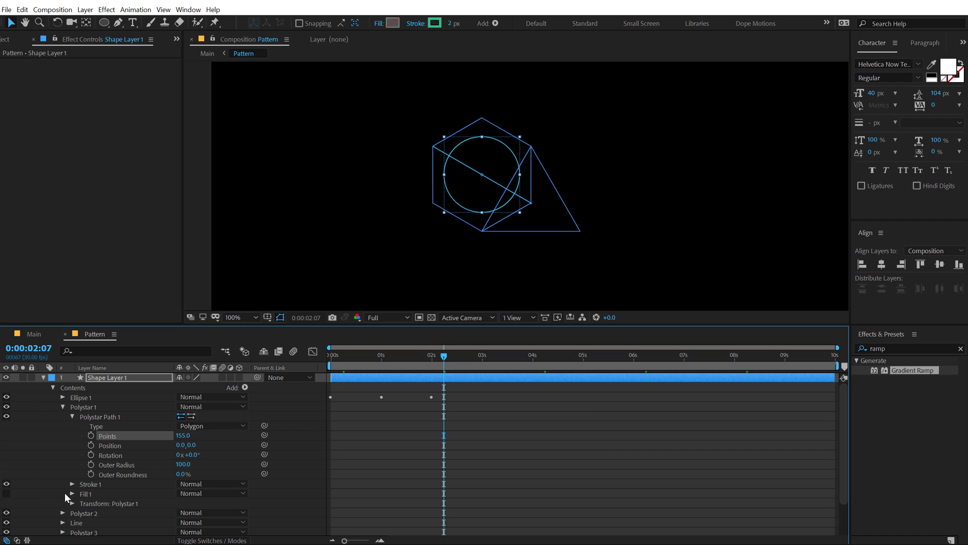
Set the Points of Polystar 2's path to 4 to turn the outer hexagon into a diamond
click(63, 406)
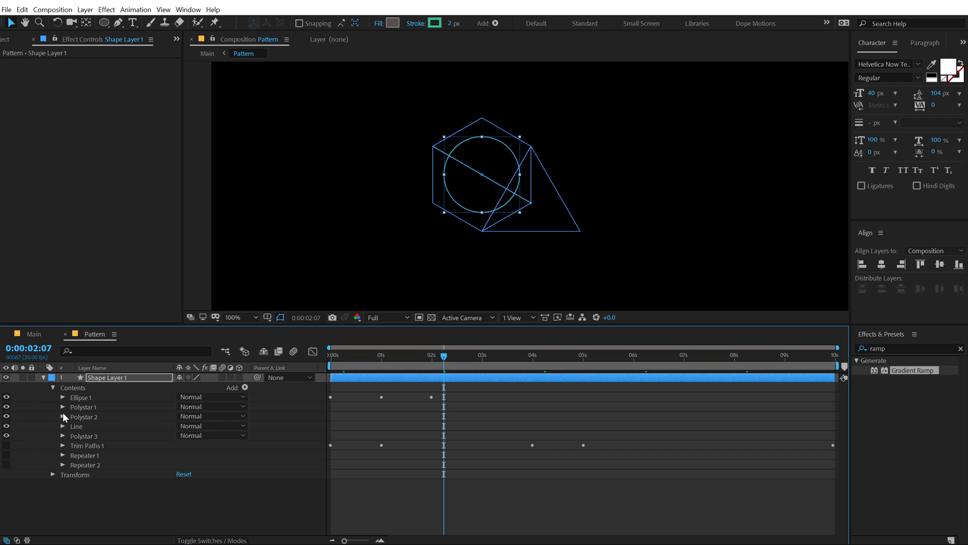
click(72, 426)
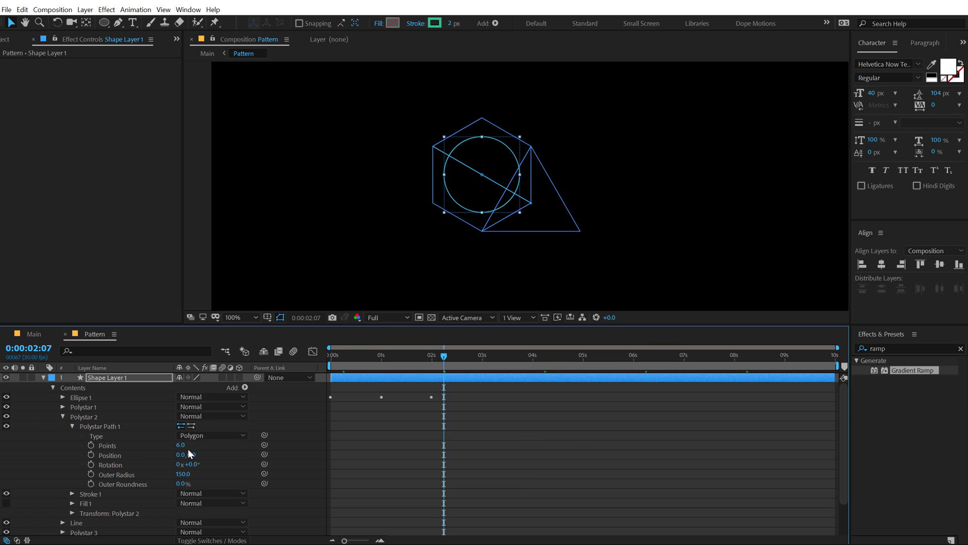
click(181, 445)
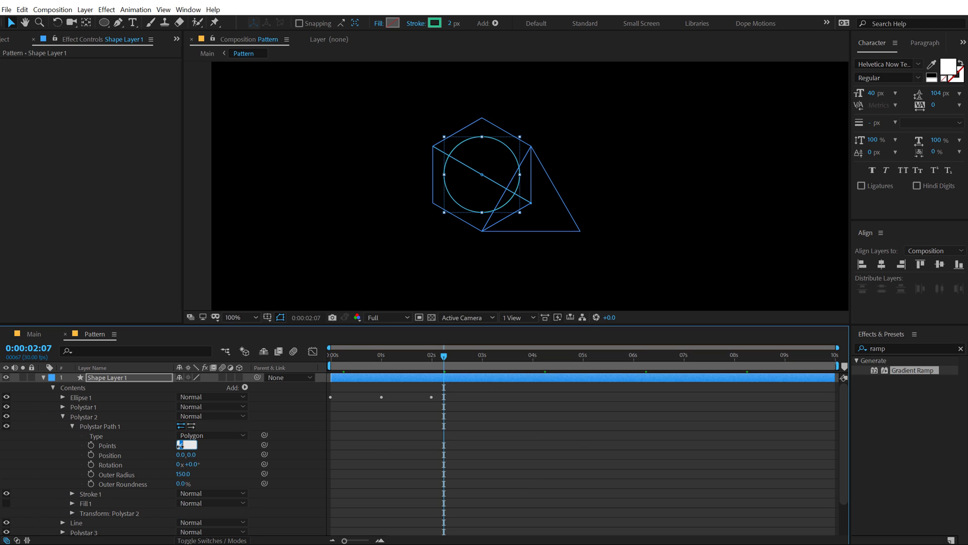
text(4)
click(219, 452)
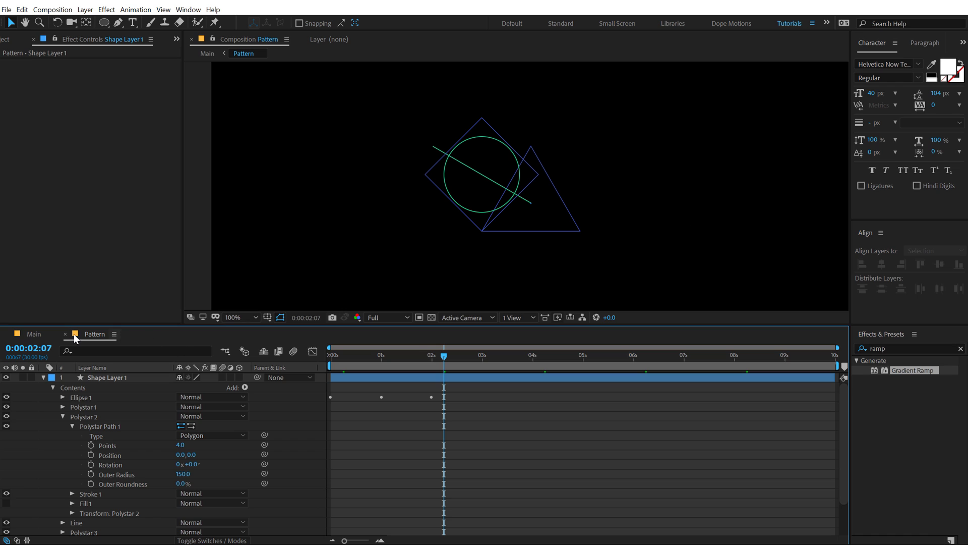
Collapse Polystar 2 and turn Trim Paths 1, Repeater 1 and Repeater 2 back on for Shape Layer 1
click(35, 377)
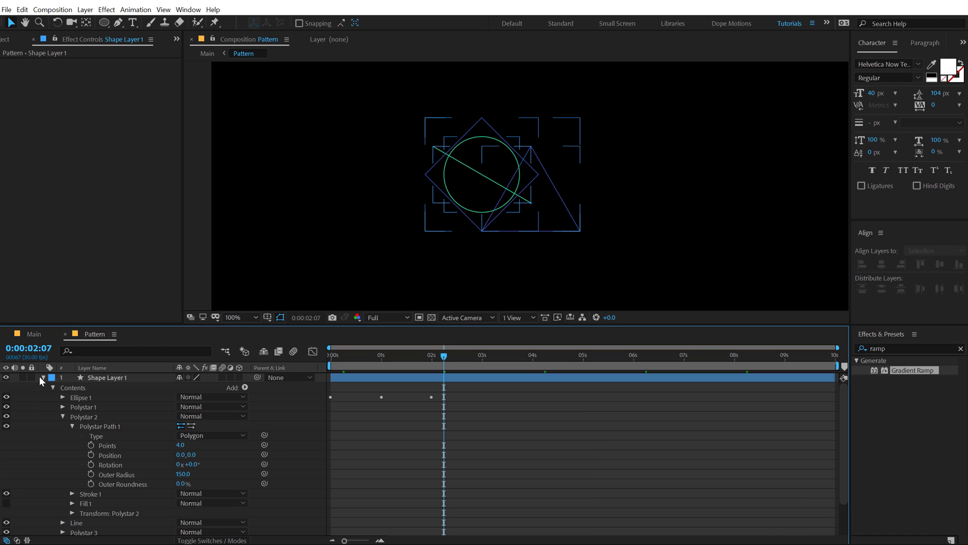
click(43, 378)
click(43, 378)
click(62, 416)
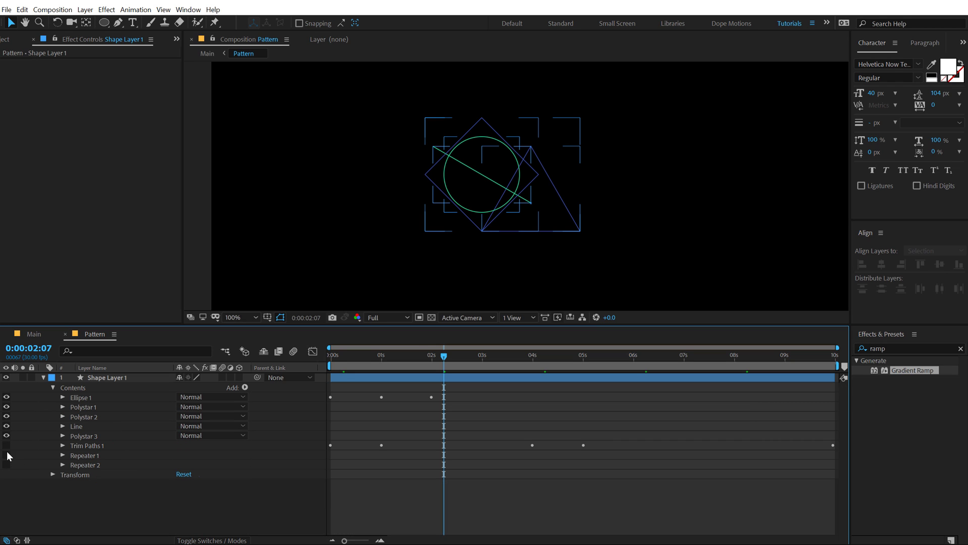
scroll(448, 251, down, 1)
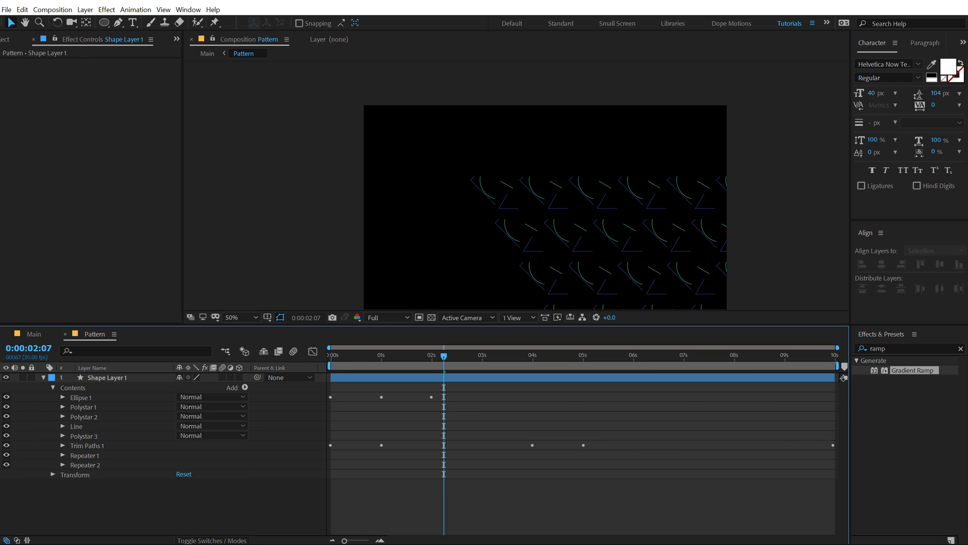
Preview the pattern up to 0:00:03:02 and move Shape Layer 1 beyond the frame's upper-left corner so the repeated shapes fill the composition
drag(444, 356, 486, 358)
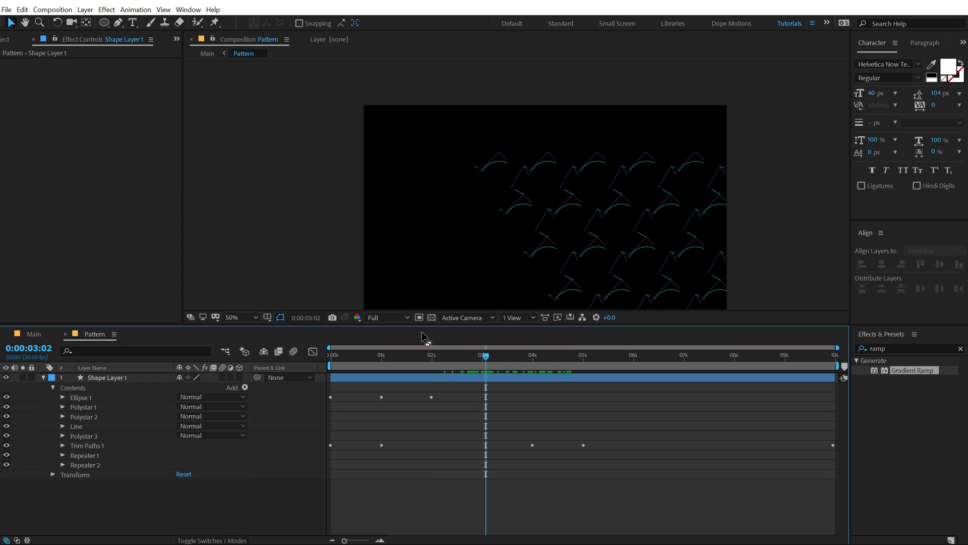
click(111, 378)
drag(510, 179, 236, 78)
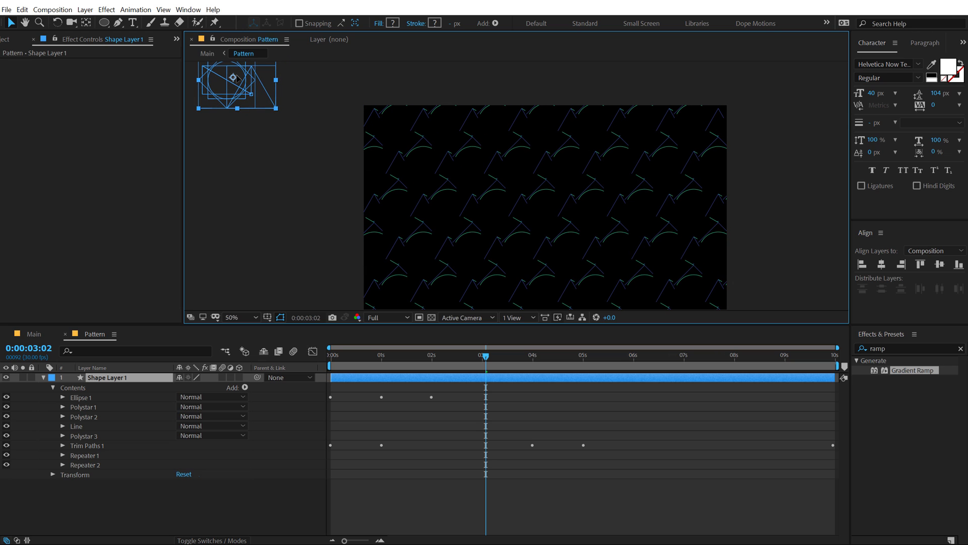
Switch to the Main composition and scrub to 0:00:01:29 to check the updated overlapping patterns
click(33, 334)
drag(339, 366, 431, 374)
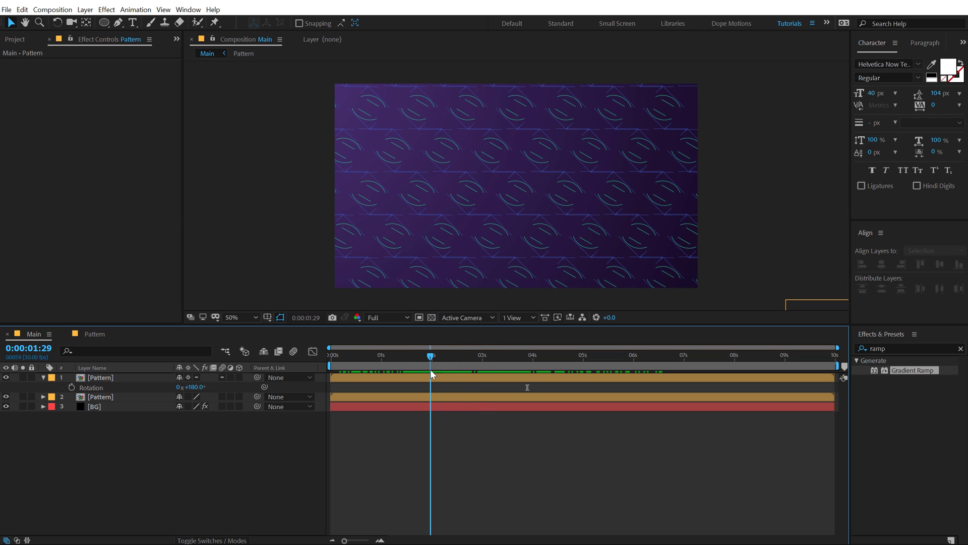